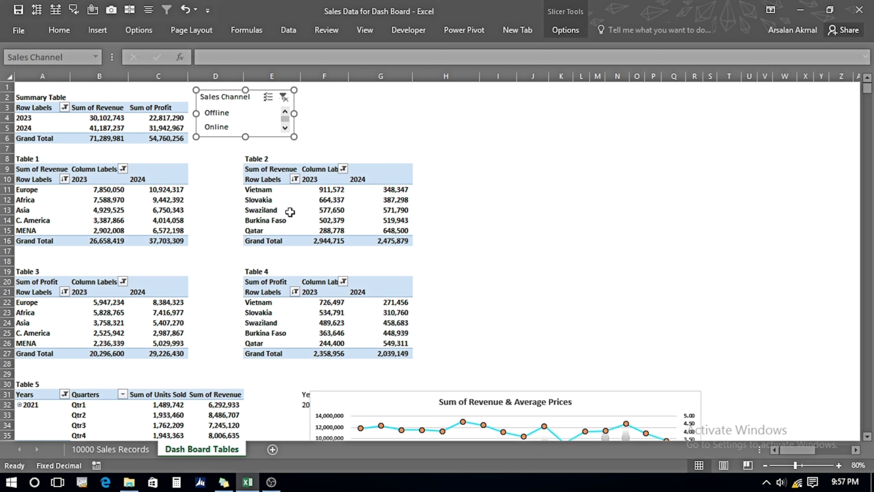
Try the Sales Channel slicer by switching between Offline and Online.
click(222, 114)
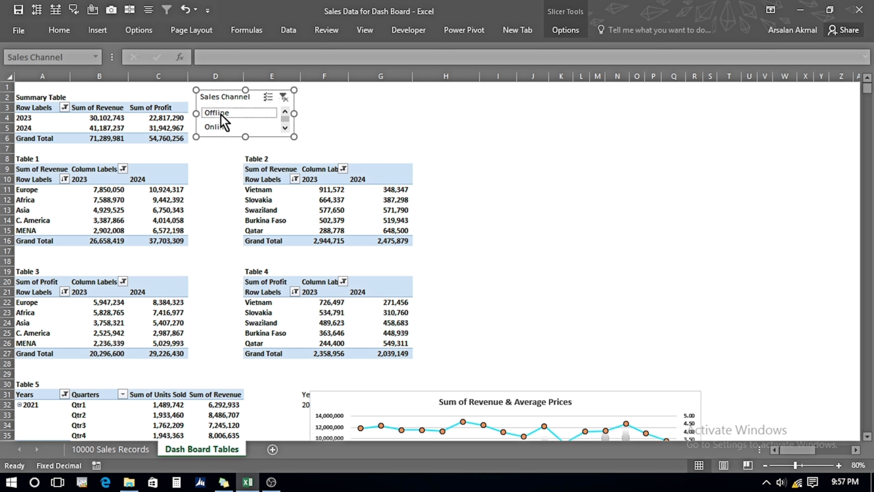
click(208, 127)
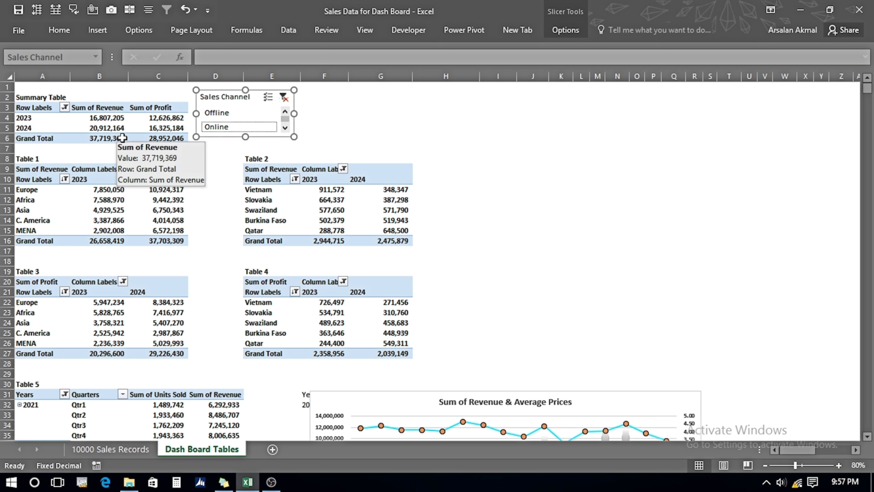
click(214, 115)
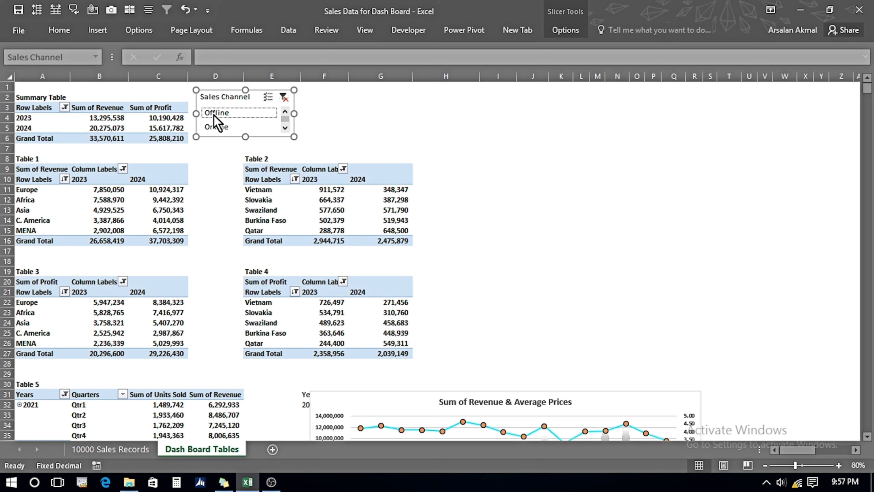
Connect the Table 1 pivot table to the Sales Channel slicer through Filter Connections.
click(111, 199)
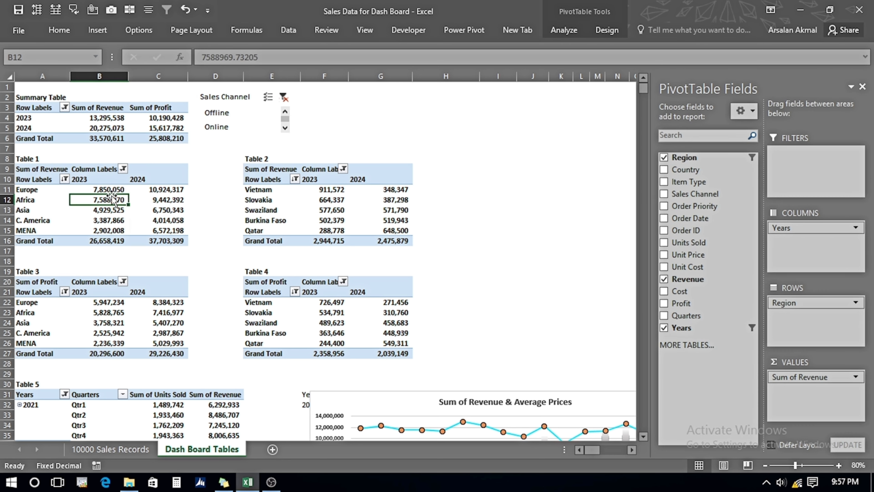
click(563, 31)
click(377, 82)
click(462, 176)
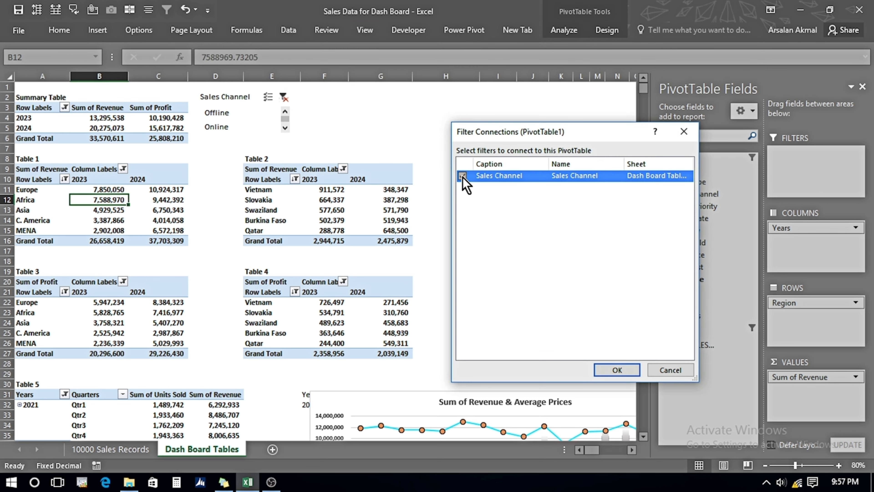
click(625, 369)
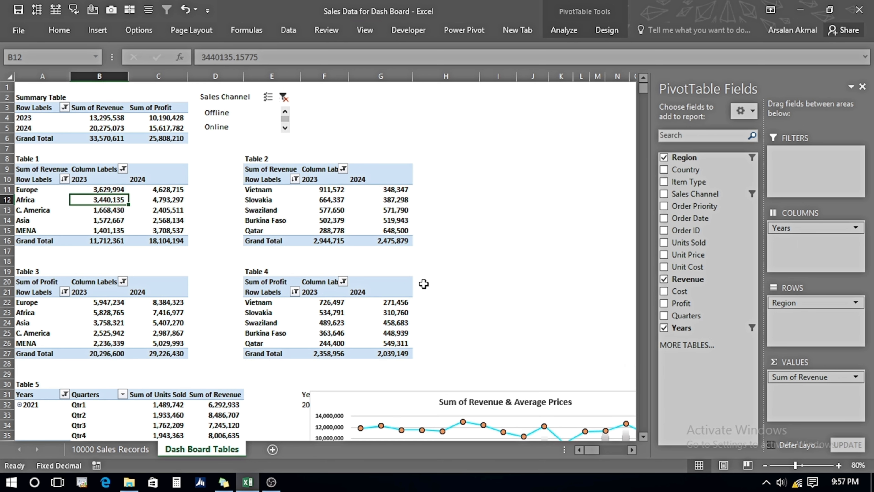
Connect the Table 2 pivot table to the Sales Channel slicer as well.
click(267, 201)
click(566, 32)
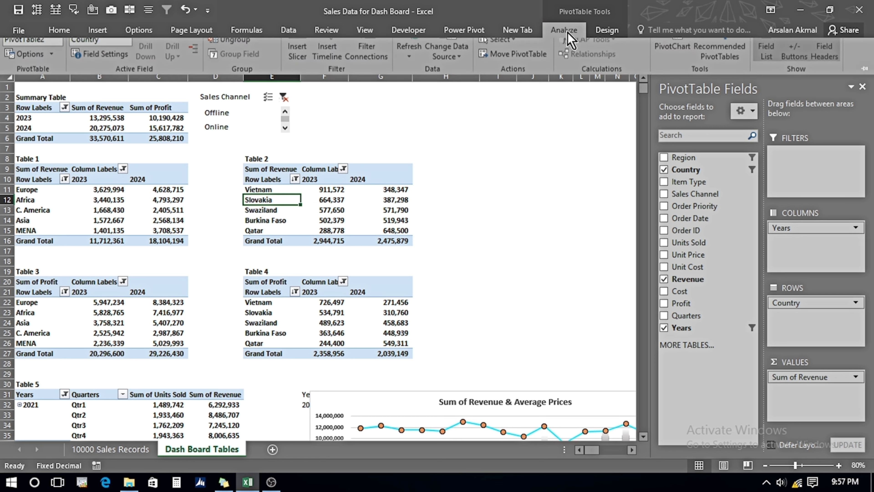
click(372, 83)
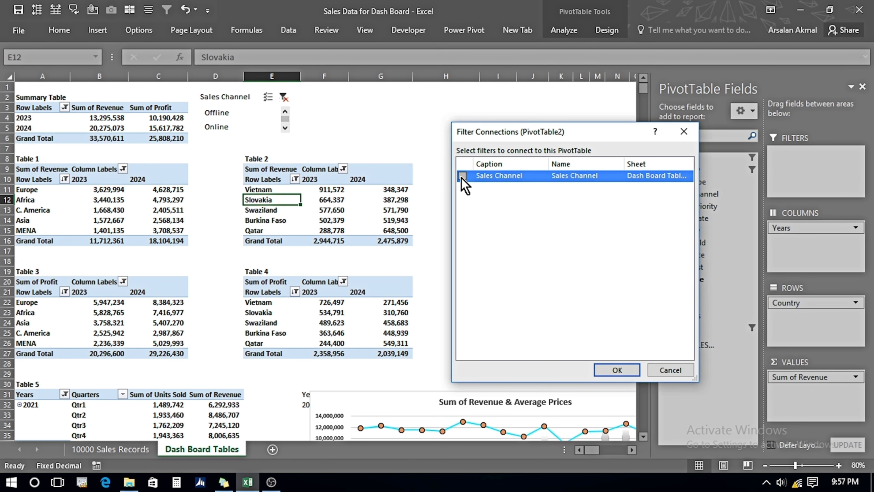
click(616, 370)
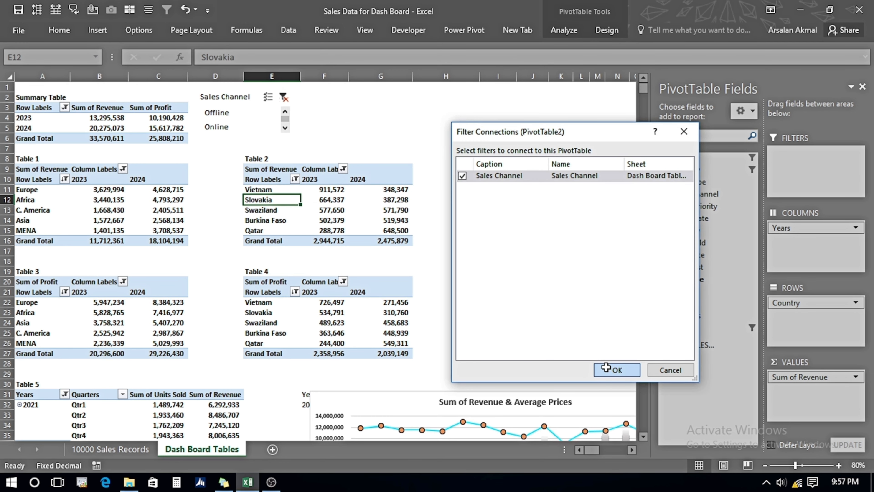
Try the Sales Channel slicer again by toggling Online and Offline.
click(219, 126)
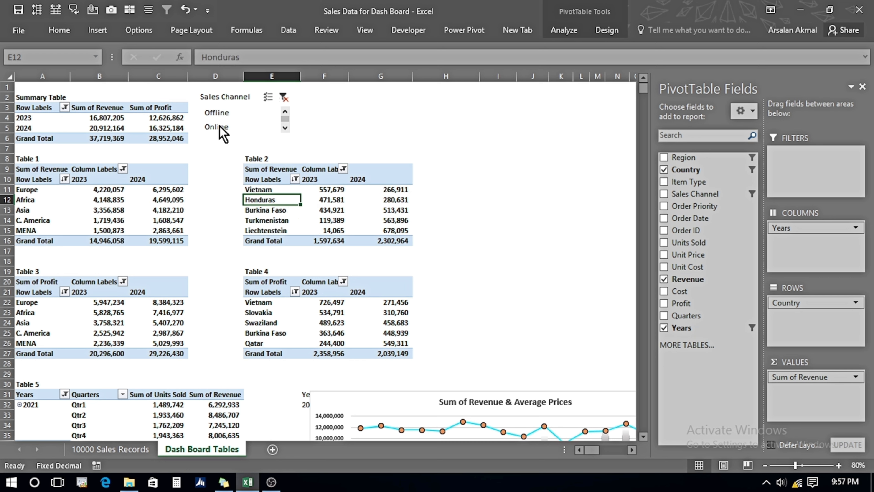
click(217, 114)
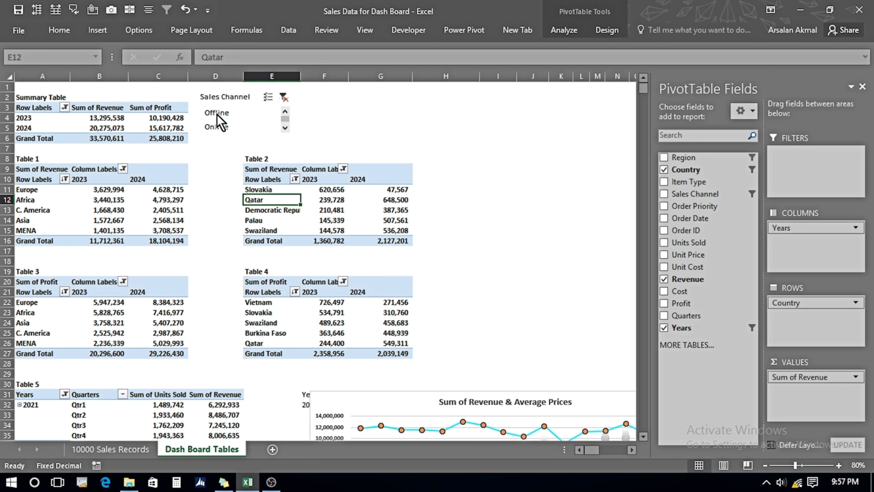
click(216, 128)
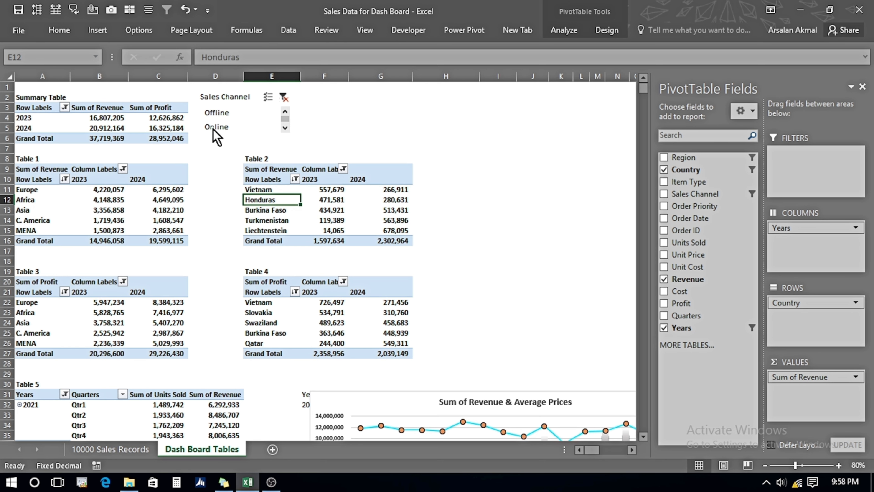
Add an Order Priority slicer from the Table 3 pivot table's field list.
click(158, 313)
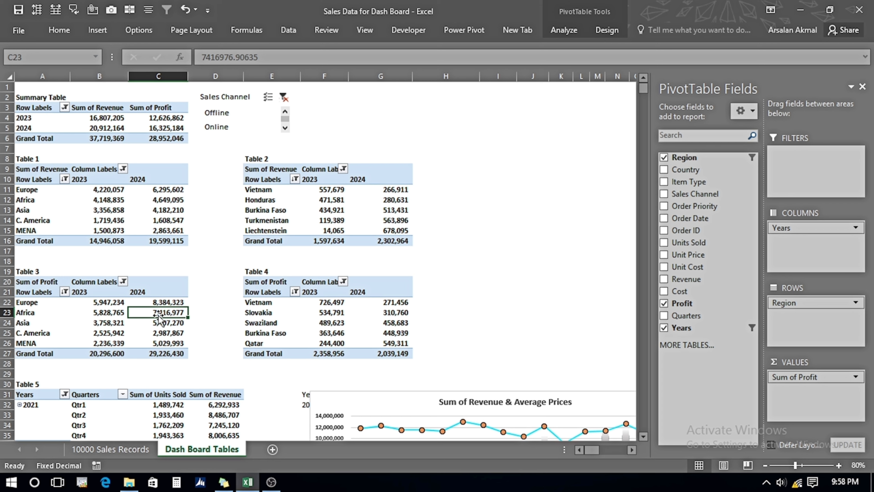
mouse_move(152, 311)
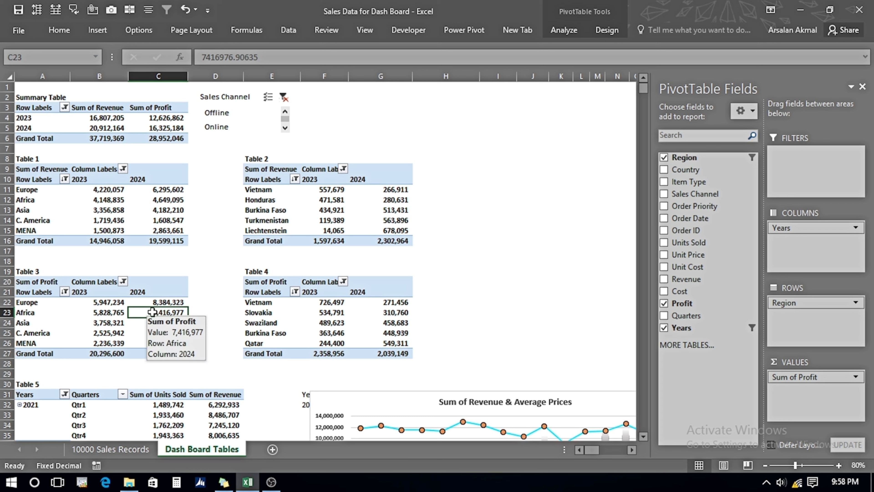
right_click(690, 207)
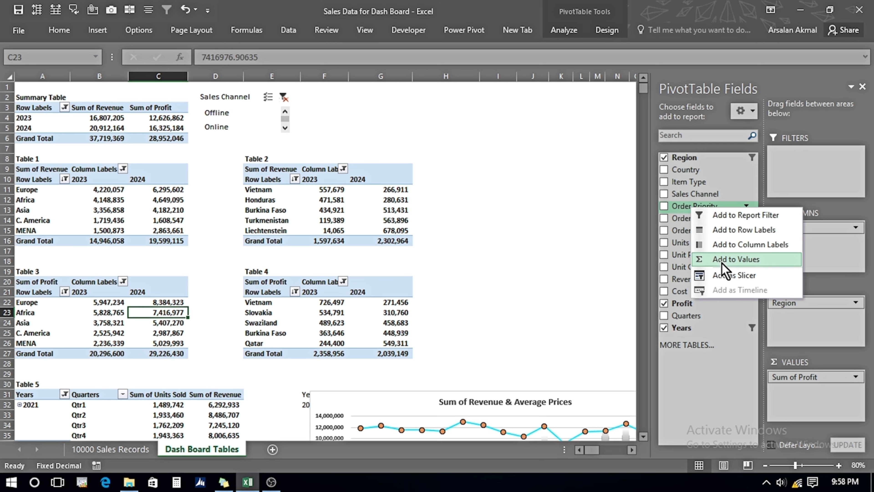
click(723, 278)
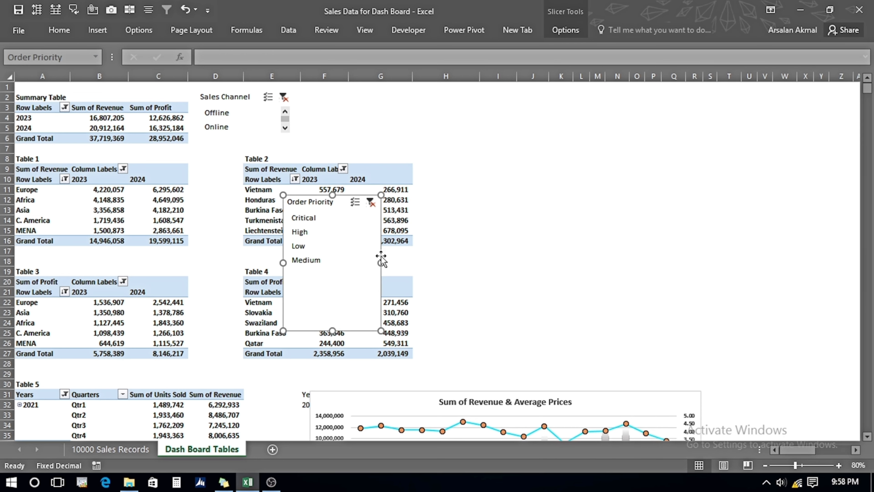
Resize the Order Priority slicer and move it beside Table 4.
drag(409, 257, 460, 250)
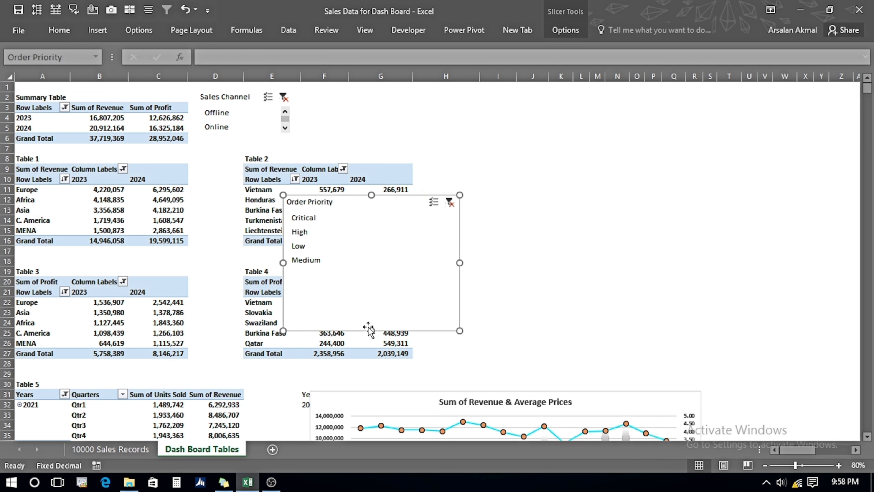
drag(372, 330, 372, 271)
drag(371, 214, 512, 303)
Try the Order Priority slicer by selecting Critical, High and Low.
click(451, 307)
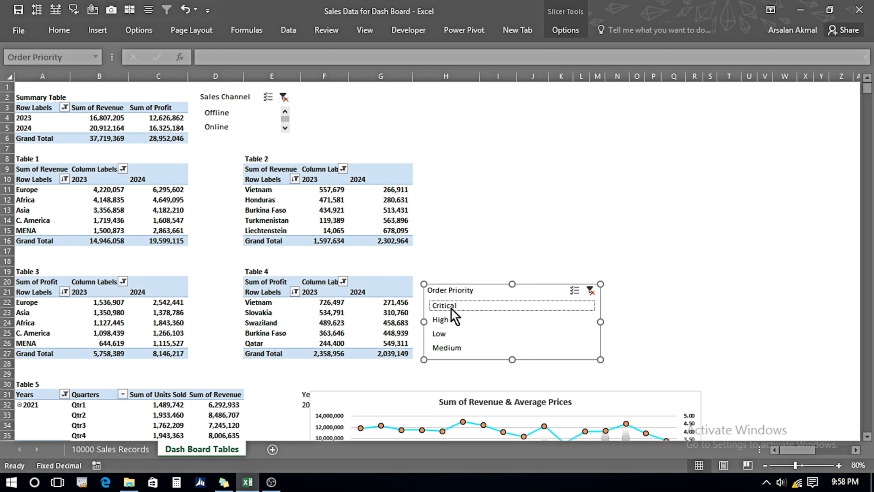
click(439, 322)
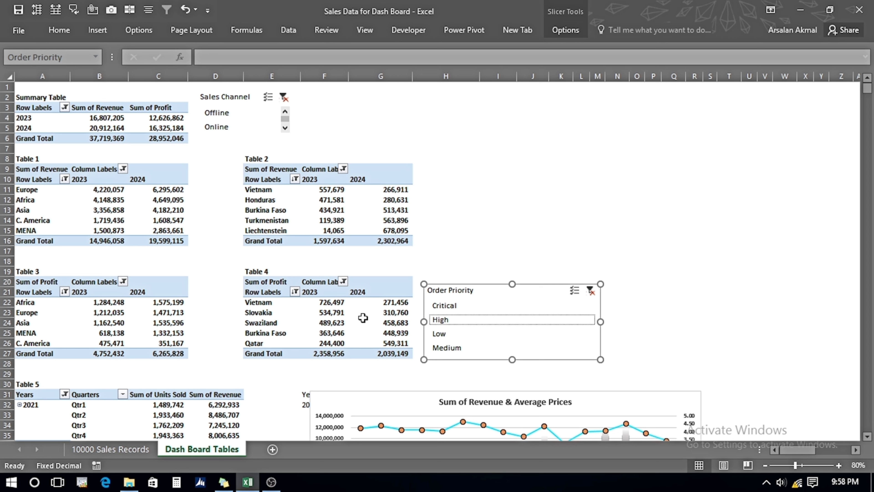
click(444, 344)
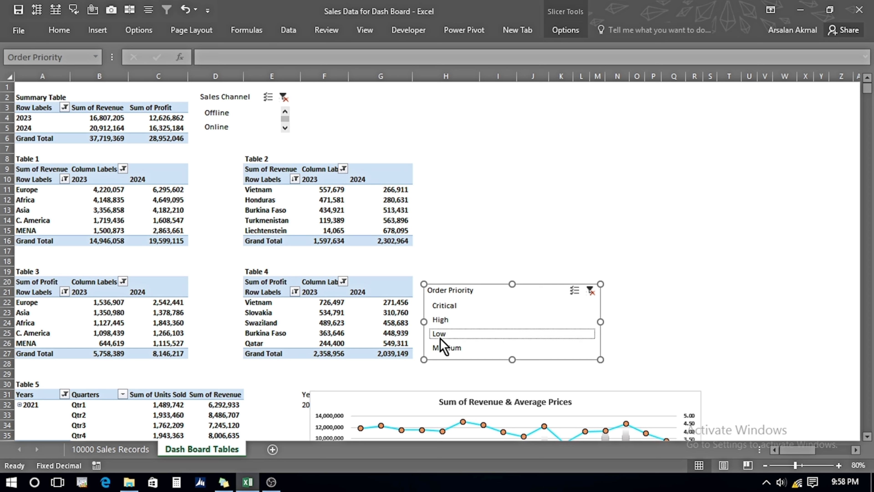
Connect the Table 4 pivot table to the Order Priority slicer through Filter Connections.
click(333, 323)
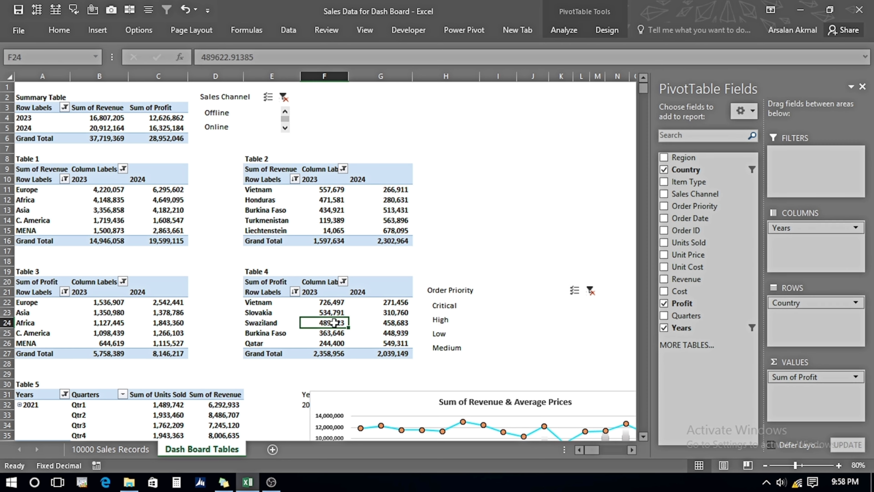
click(564, 30)
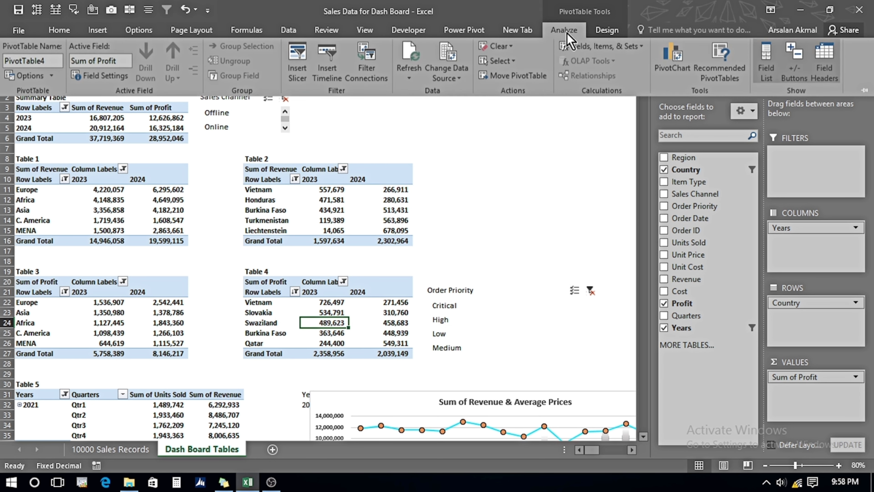
click(366, 57)
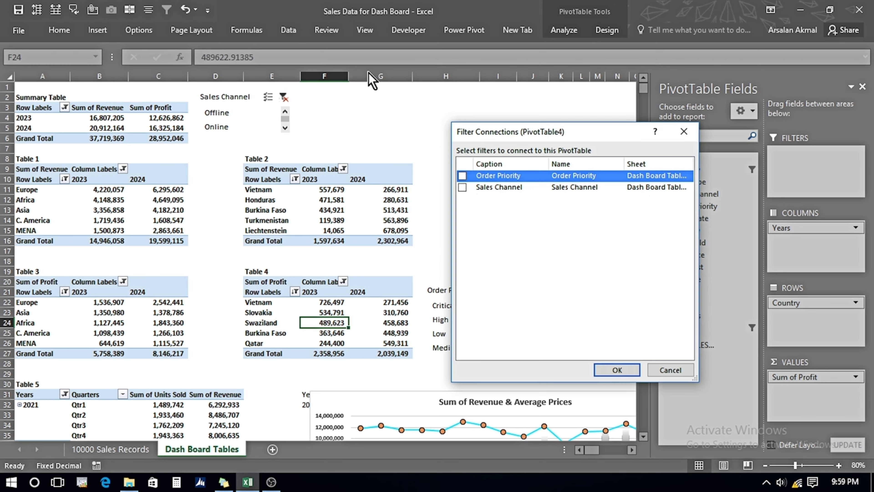
drag(509, 133, 599, 128)
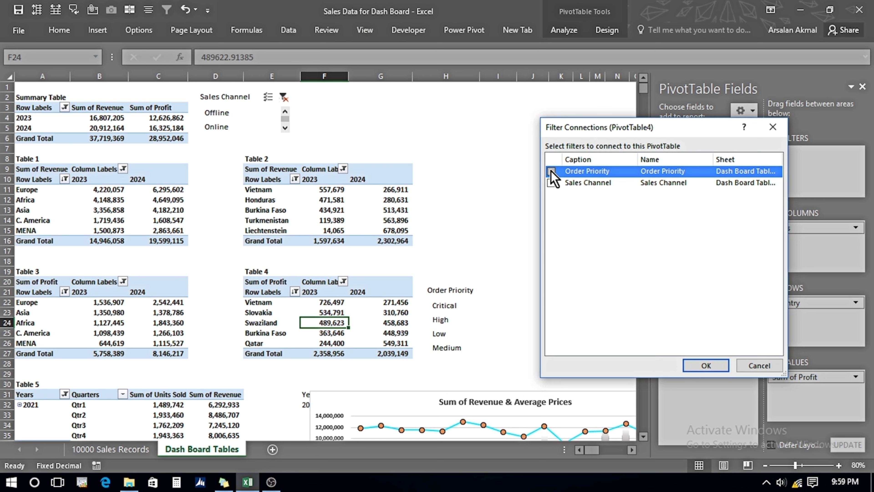
click(700, 364)
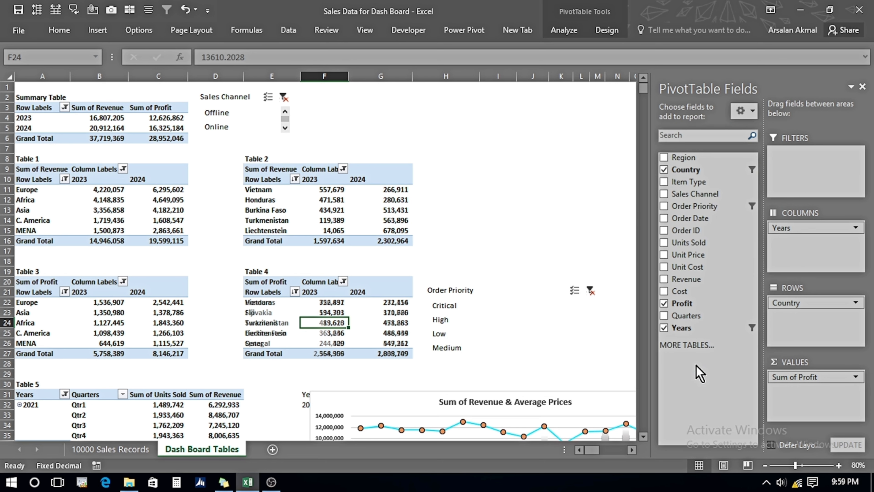
Try the Order Priority slicer on Table 4 by selecting Critical, High and Low.
click(444, 308)
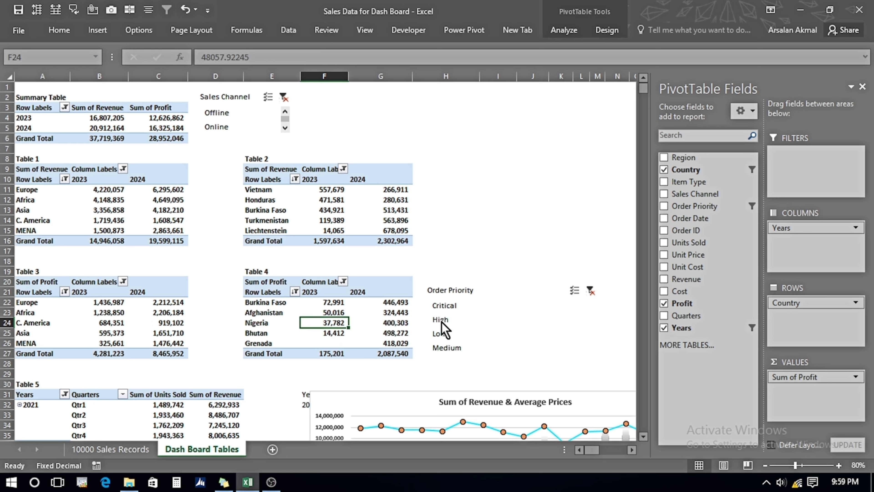
click(442, 333)
click(442, 334)
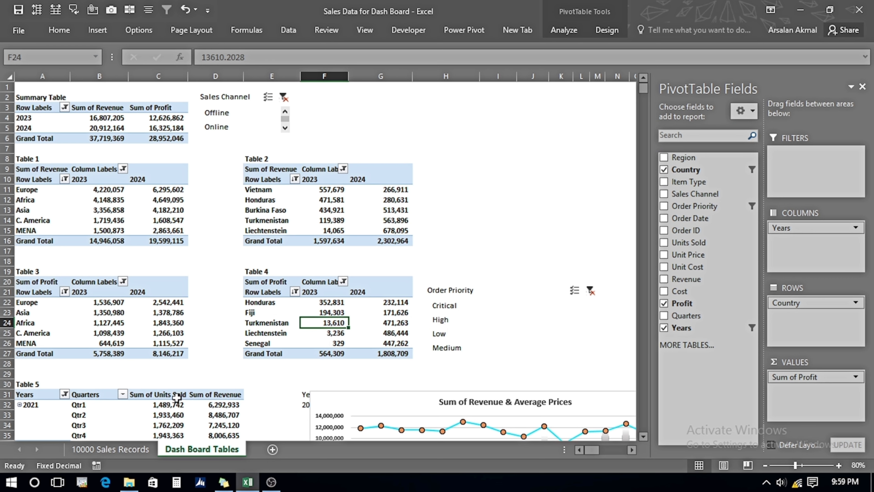
Insert two blank rows above Table 5.
drag(644, 89, 644, 94)
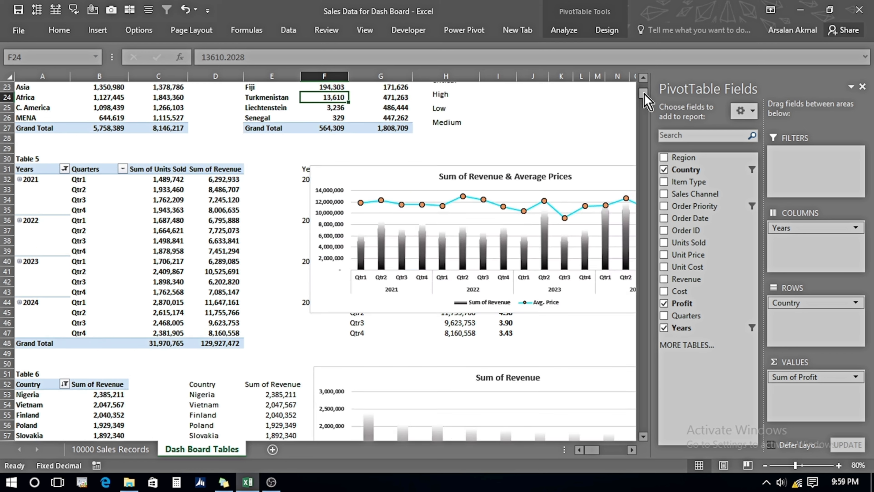
drag(7, 148, 7, 169)
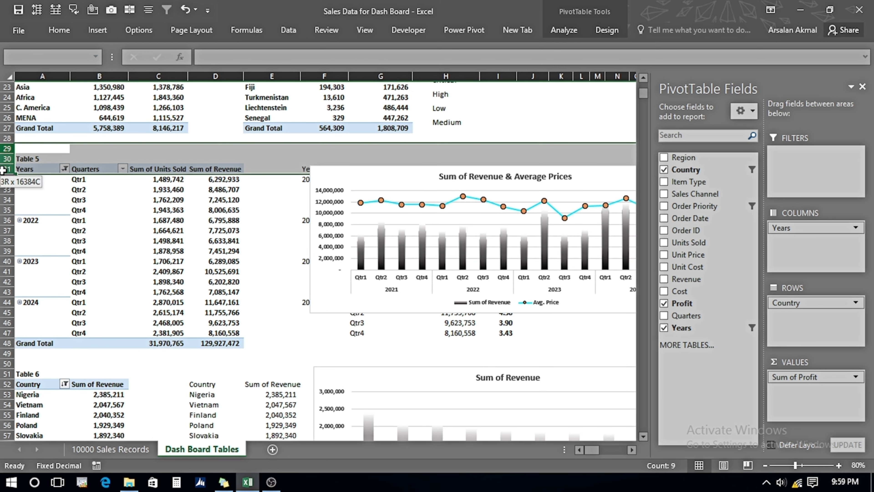
right_click(5, 158)
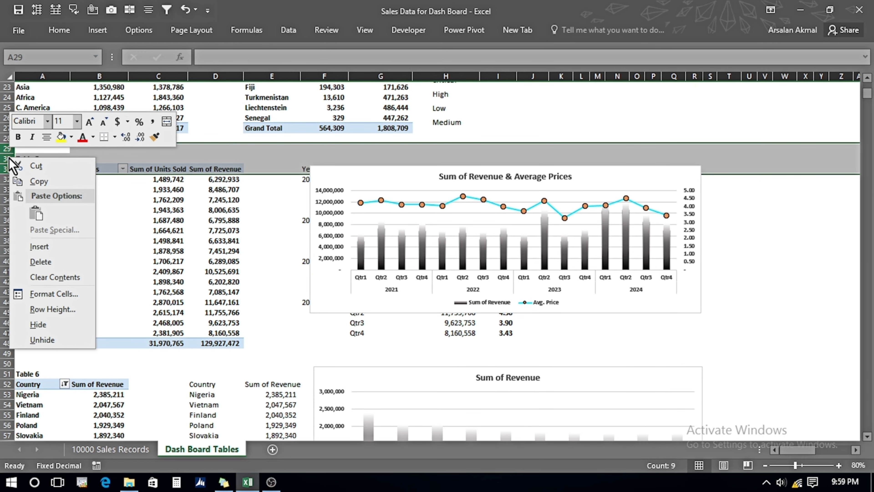
click(44, 245)
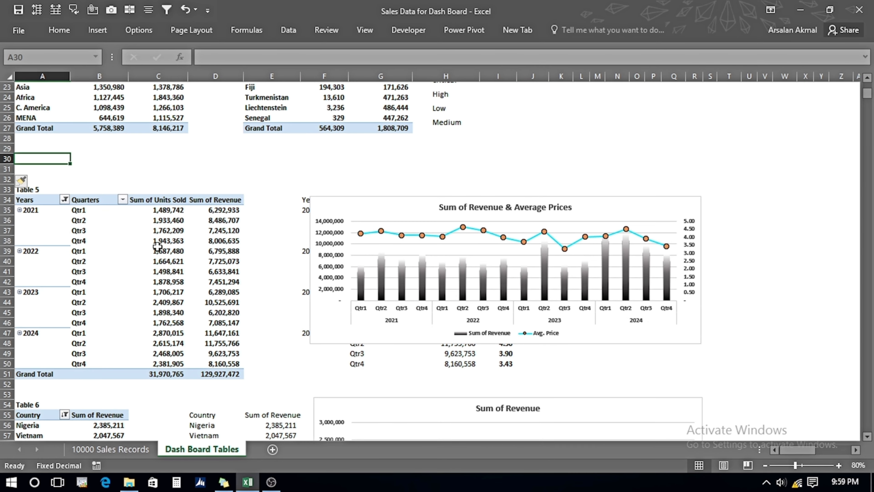
Add an Item Type slicer from the Table 5 pivot table's field list.
click(159, 249)
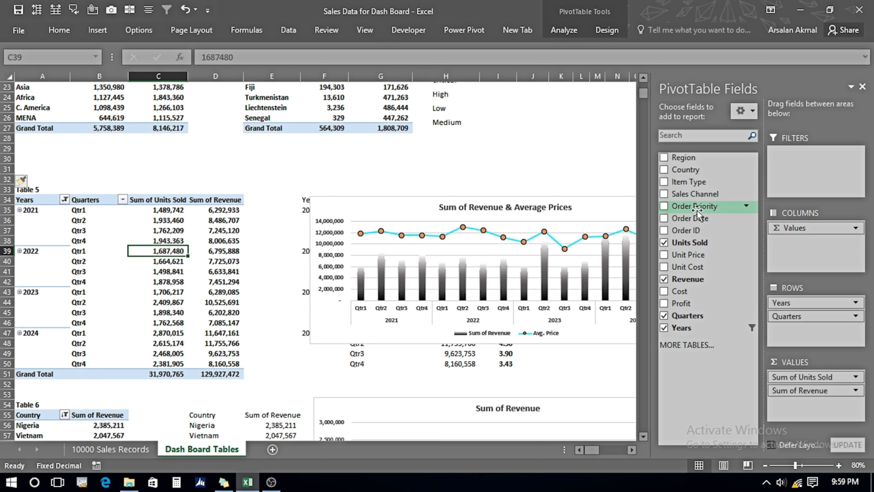
right_click(687, 184)
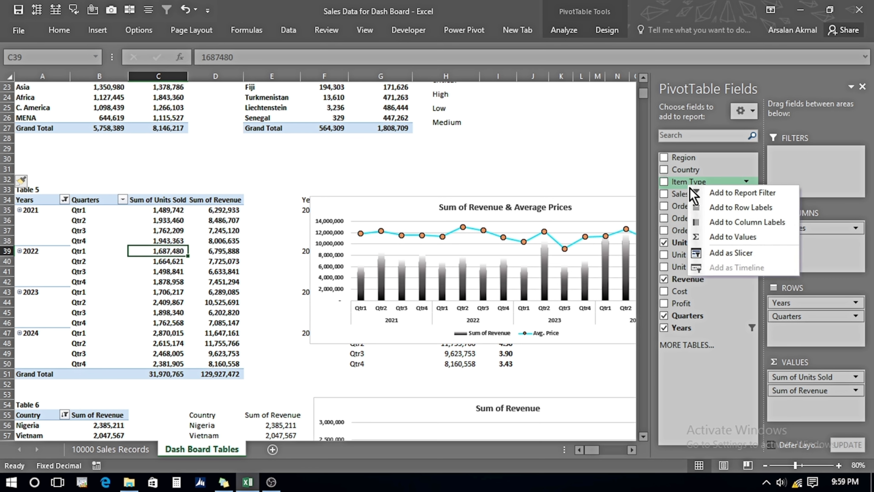
click(717, 254)
Move the Item Type slicer into the blank rows above Table 5 and resize it wider and shorter.
drag(314, 198, 194, 151)
drag(264, 212, 423, 212)
drag(293, 282, 296, 209)
drag(422, 177, 497, 177)
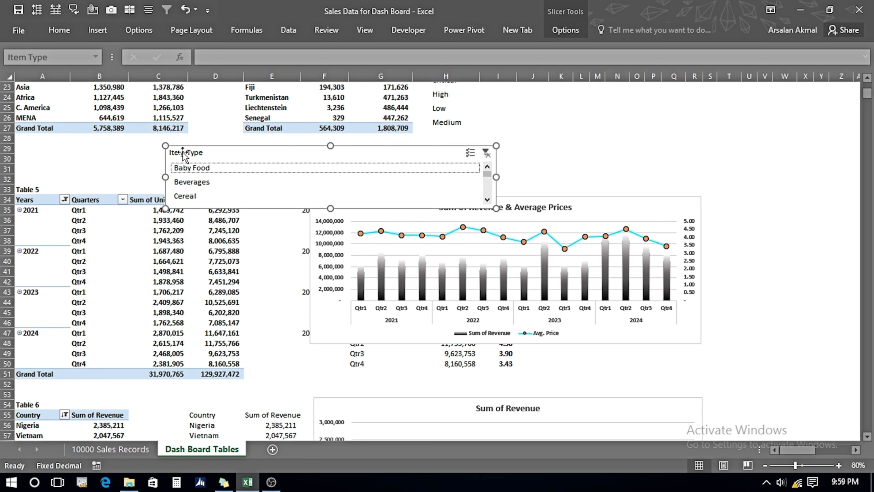
Move the Item Type slicer to the left edge and test it by selecting Baby Food and then Beverages.
click(192, 168)
drag(214, 156, 107, 151)
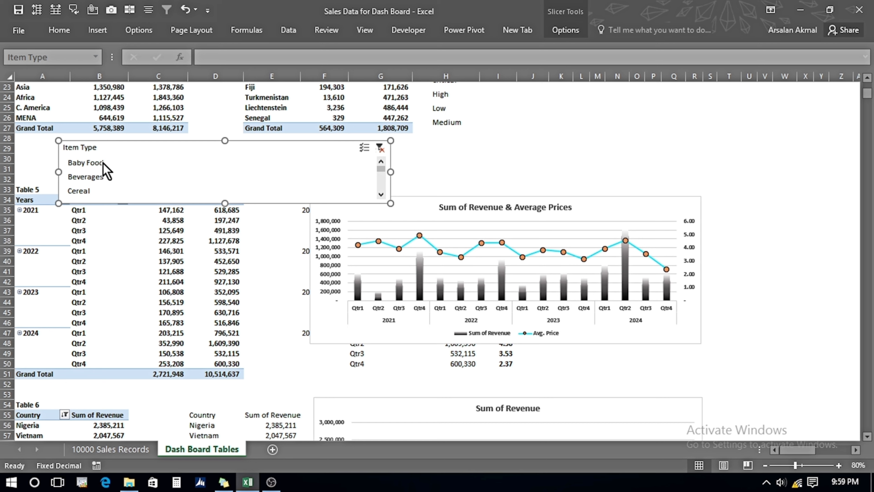
click(86, 177)
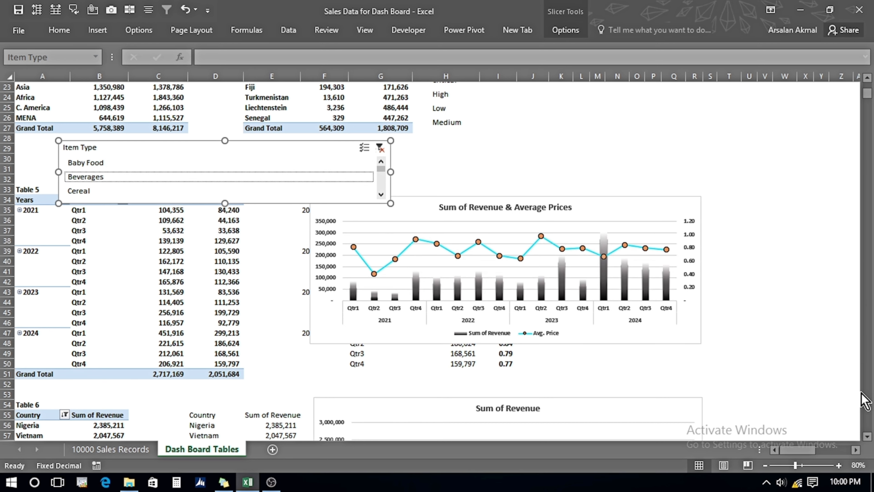
Connect the Item Type slicer to the Table 6 pivot table through its filter connections.
click(866, 436)
click(866, 435)
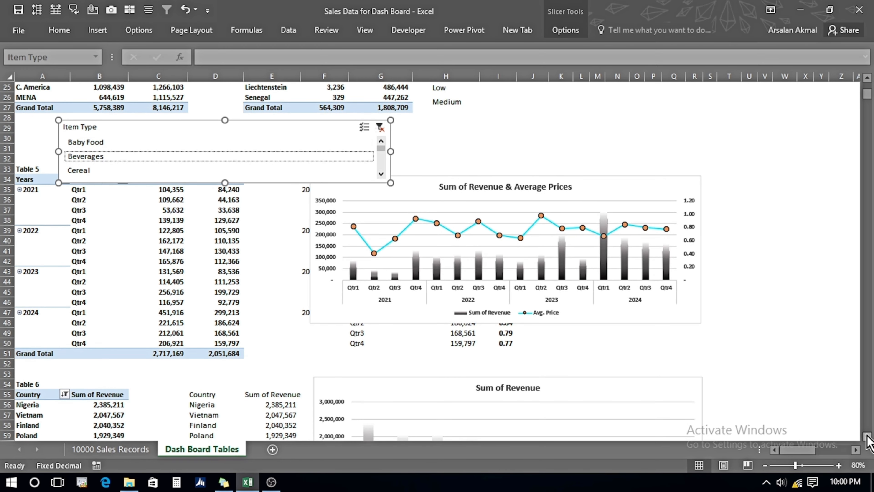
click(867, 436)
click(93, 408)
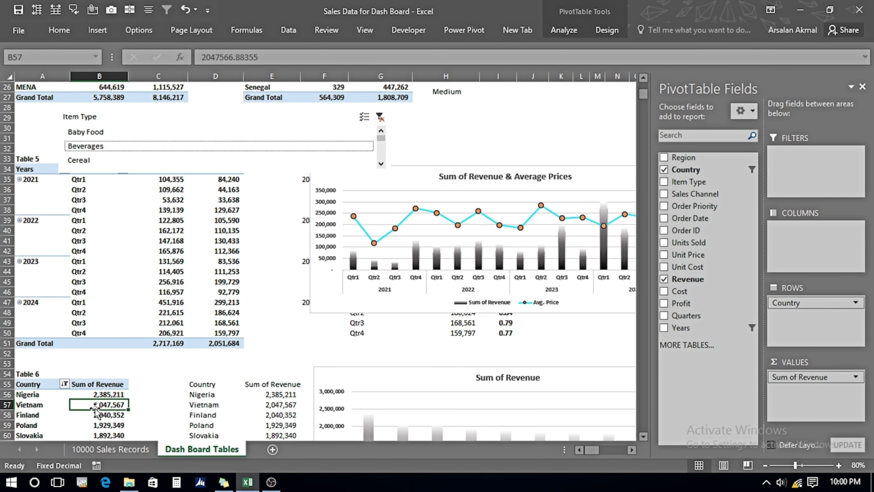
click(566, 31)
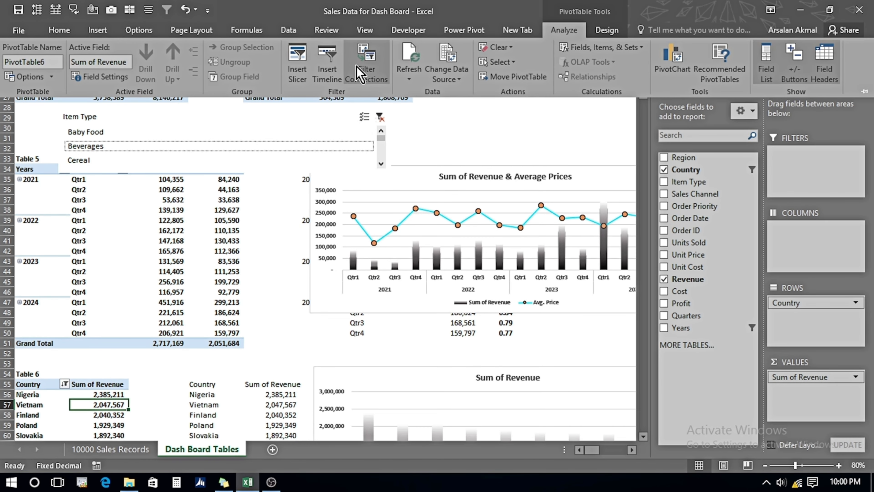
click(365, 62)
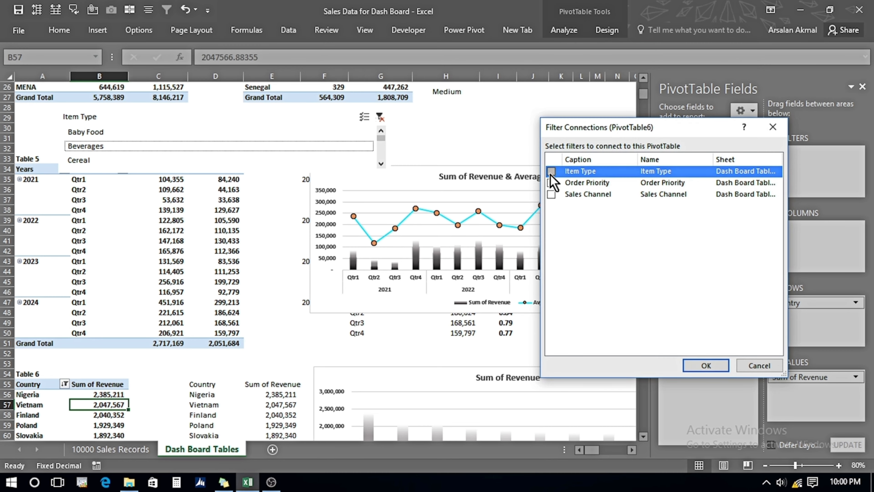
click(704, 366)
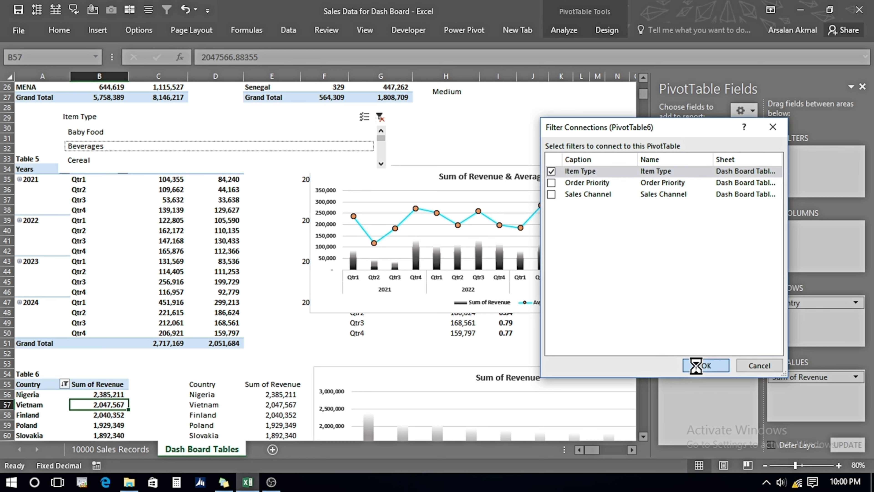
Test the Item Type slicer on Table 6 by selecting Baby Food.
click(642, 436)
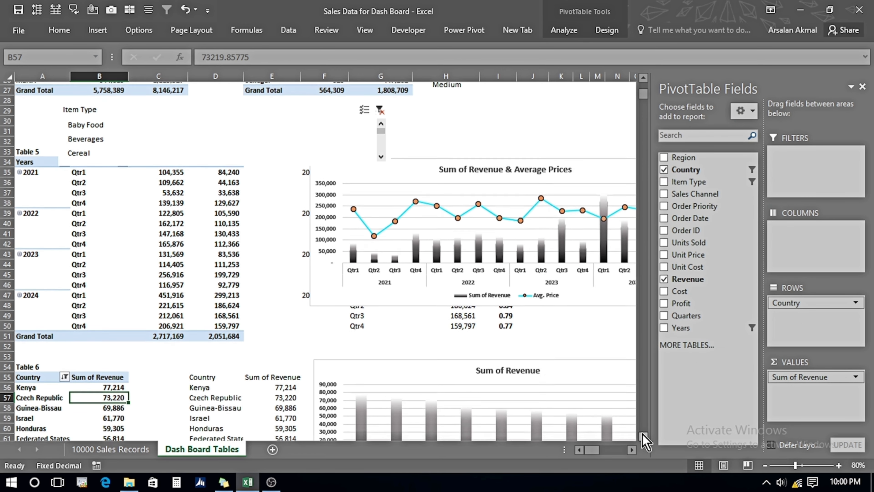
click(643, 436)
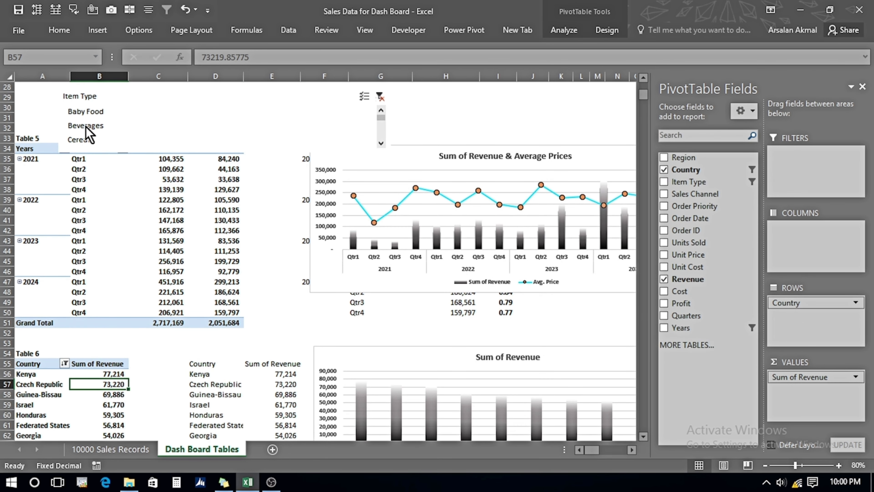
click(84, 112)
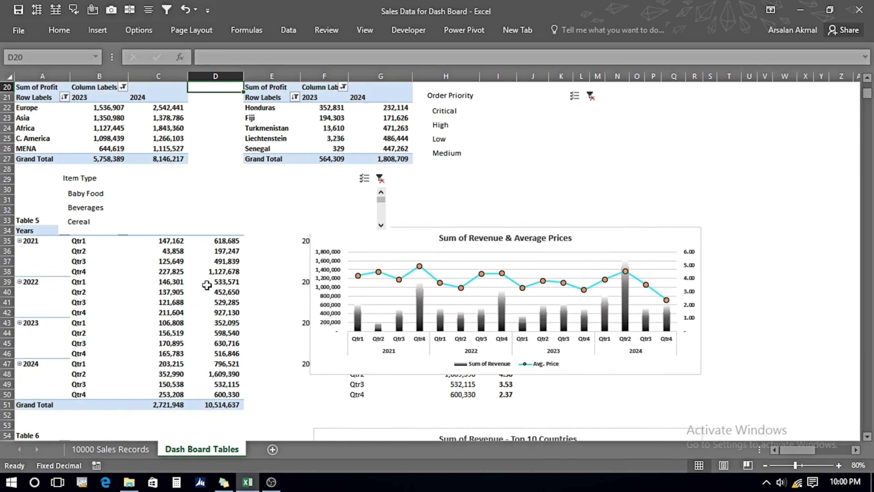
Set the Sales Channel slicer to 2 columns, then shorten it and reposition it above Table 2.
key(ctrl+Up)
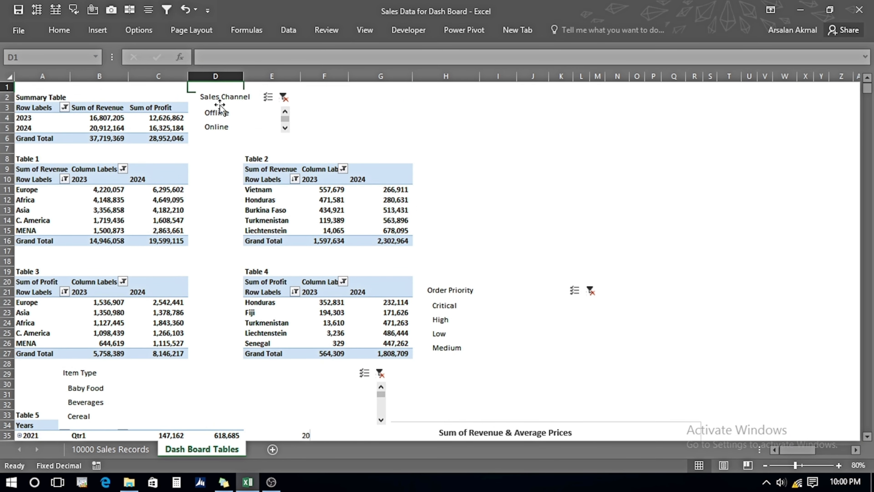
click(220, 104)
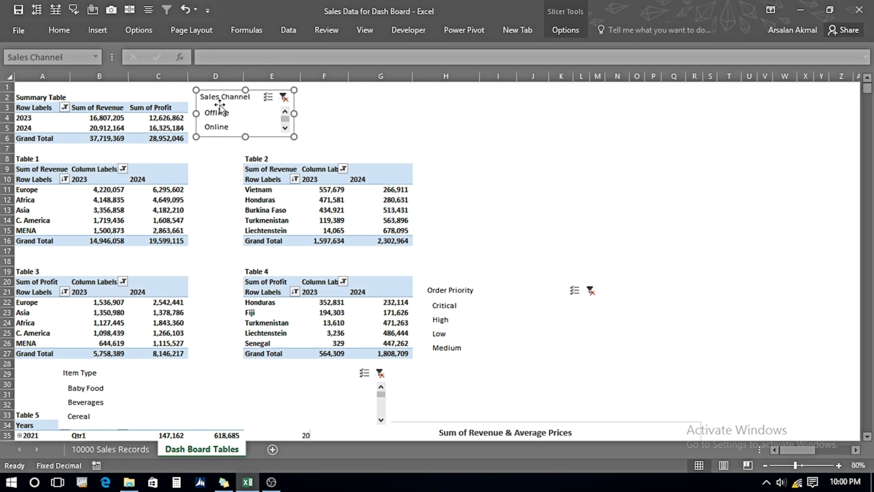
click(565, 35)
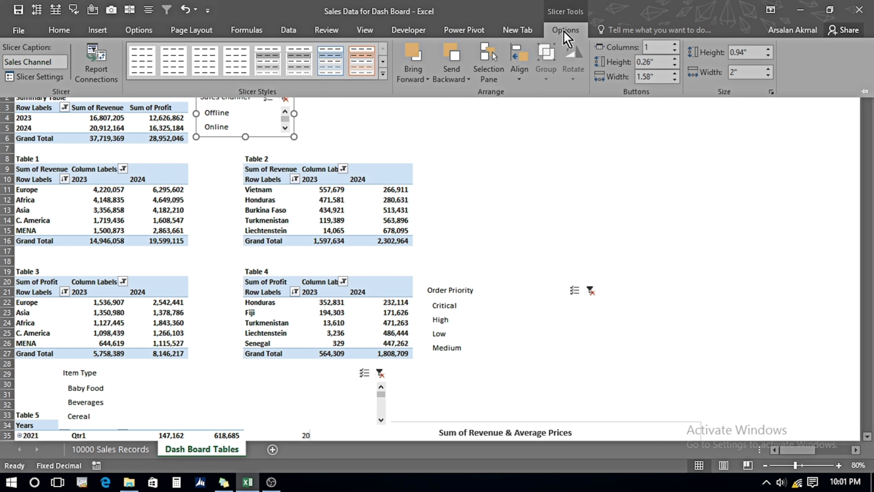
click(675, 45)
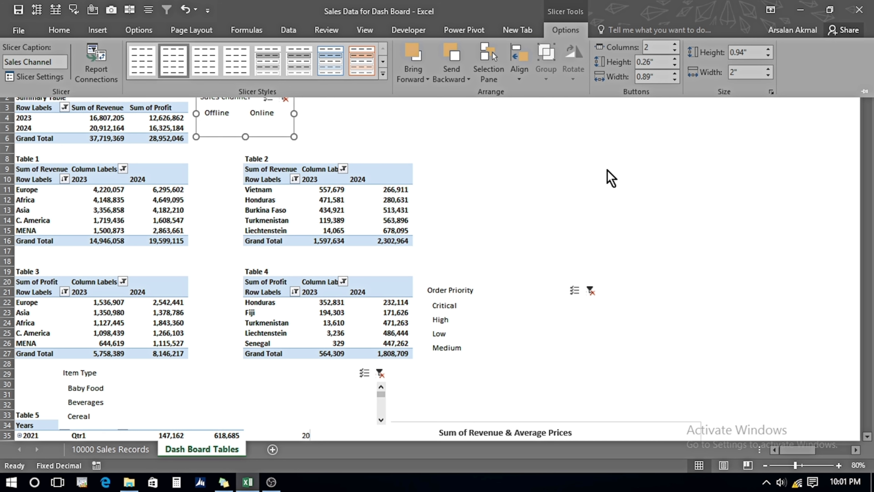
click(346, 134)
drag(244, 136, 302, 106)
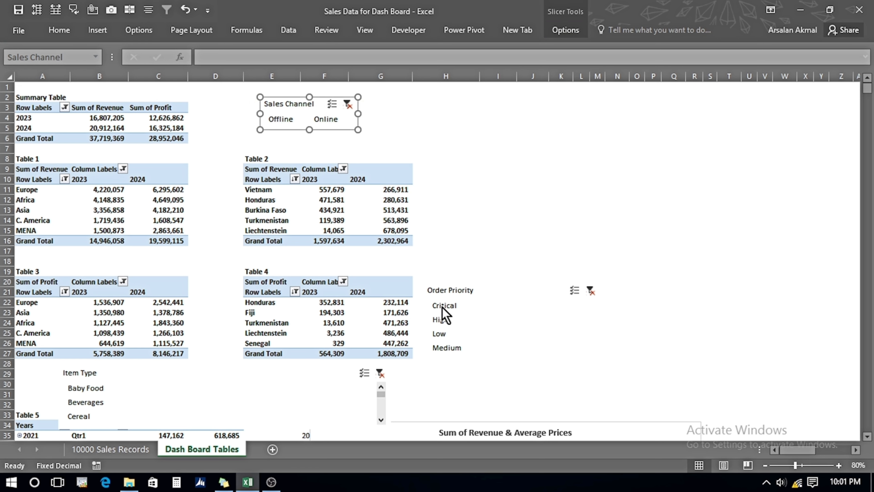
Select Critical in the Order Priority slicer, arrange its buttons in 4 columns and shorten it.
click(444, 306)
click(565, 30)
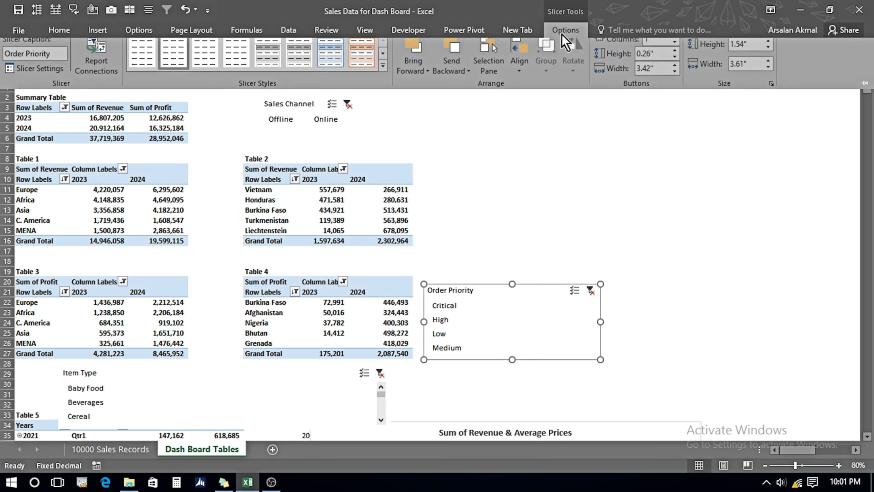
click(674, 45)
click(674, 45)
click(674, 44)
drag(512, 359, 513, 315)
Arrange the Item Type slicer's buttons in a single row, then widen it and shorten it.
scroll(344, 276, down, 3)
click(78, 270)
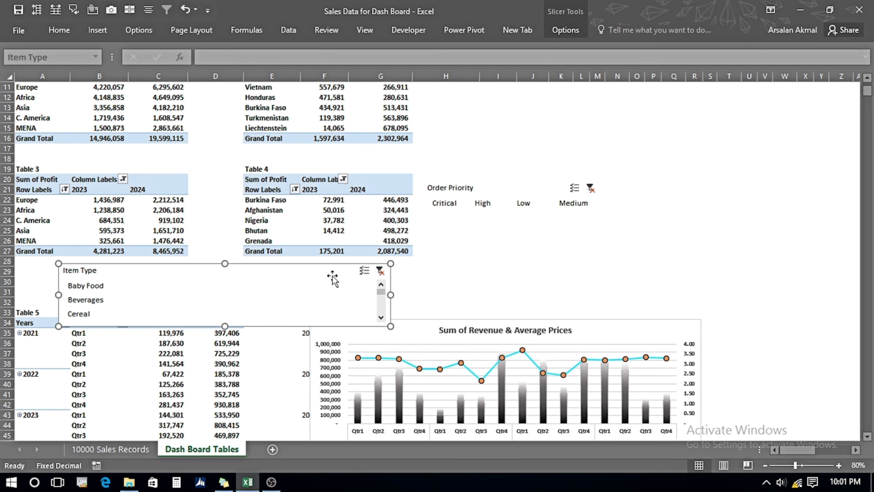
click(564, 30)
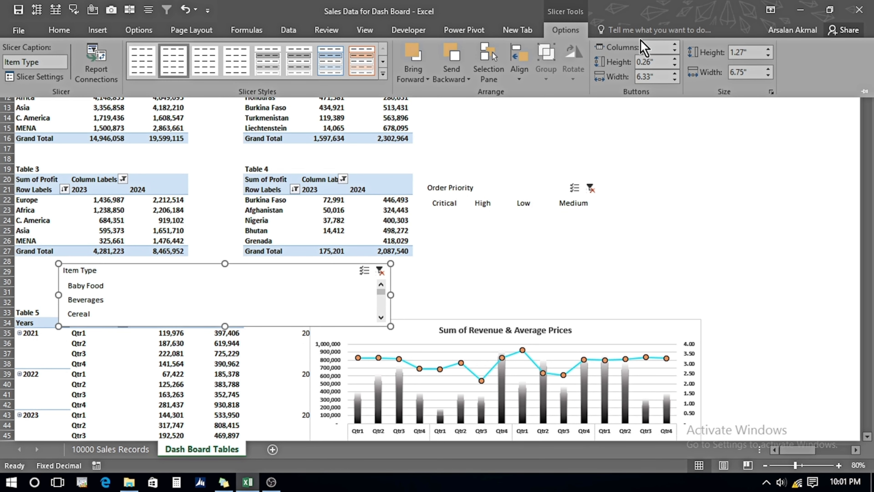
click(654, 47)
key(Return)
drag(389, 292, 666, 293)
drag(361, 330, 360, 311)
mouse_move(867, 91)
mouse_down()
mouse_move(868, 107)
mouse_move(868, 88)
mouse_up()
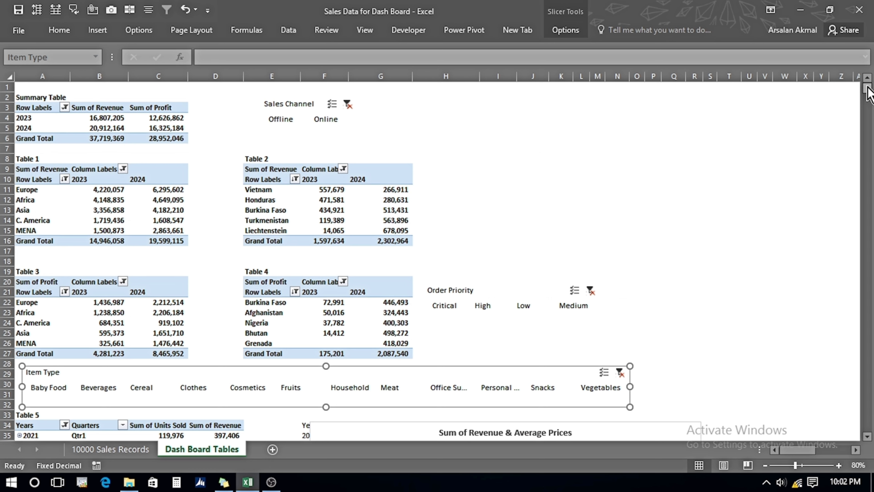
Add a new worksheet and rename it Sales Dash Board.
mouse_move(410, 225)
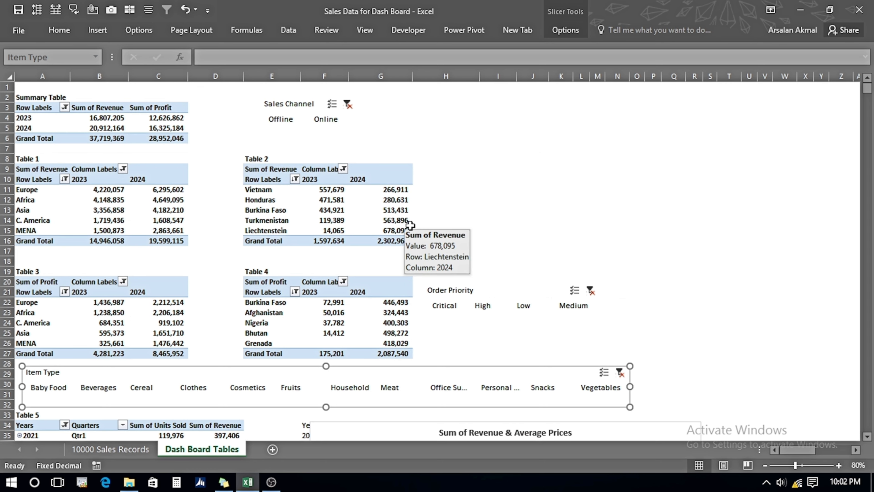
click(272, 449)
double_click(273, 450)
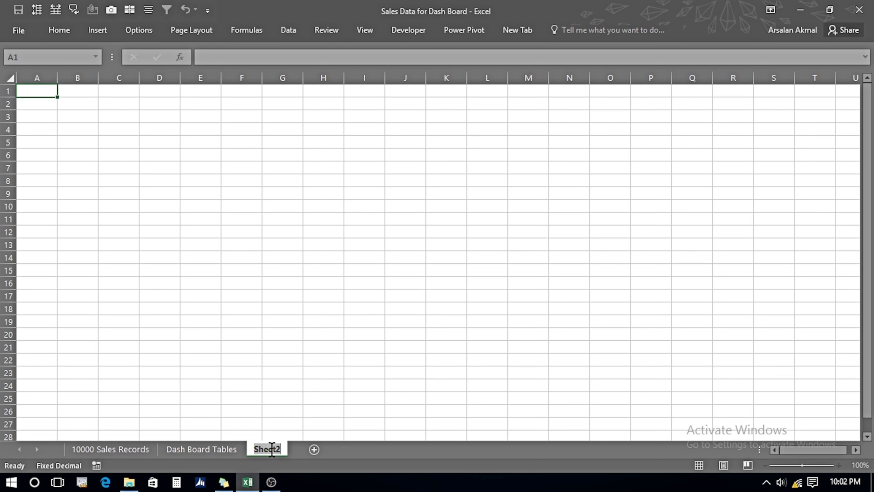
text(Dash Board)
text(Sales)
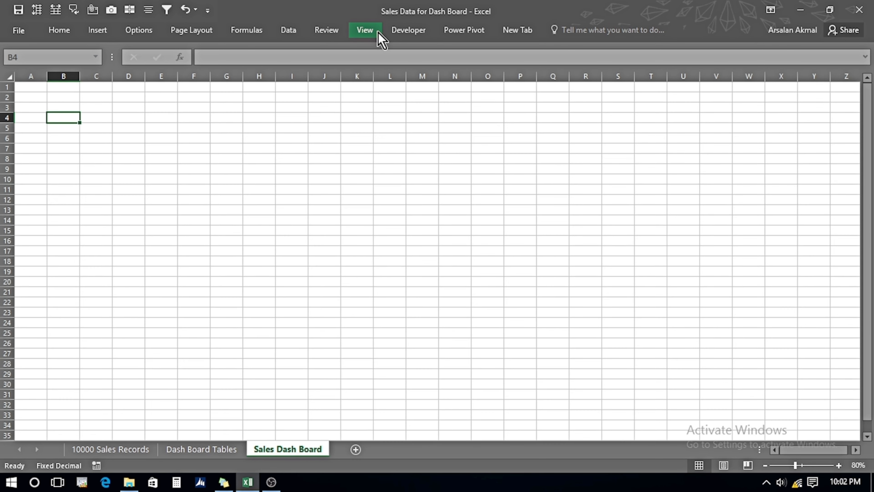
Hide the gridlines on the Sales Dash Board sheet.
click(374, 34)
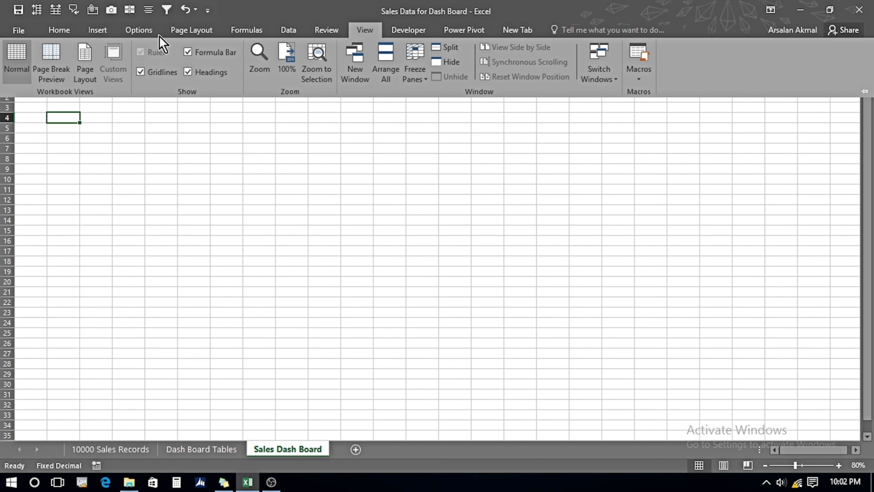
click(140, 72)
click(142, 243)
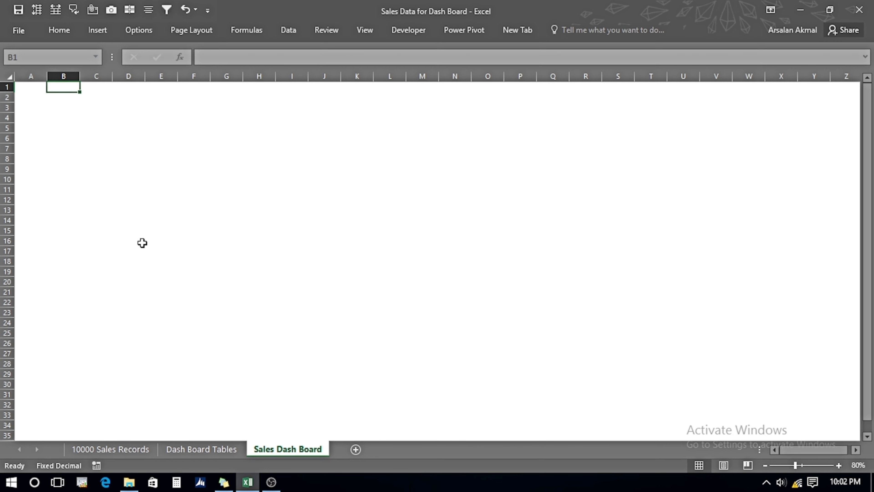
Set the height of row 1 to 102.
key(Left)
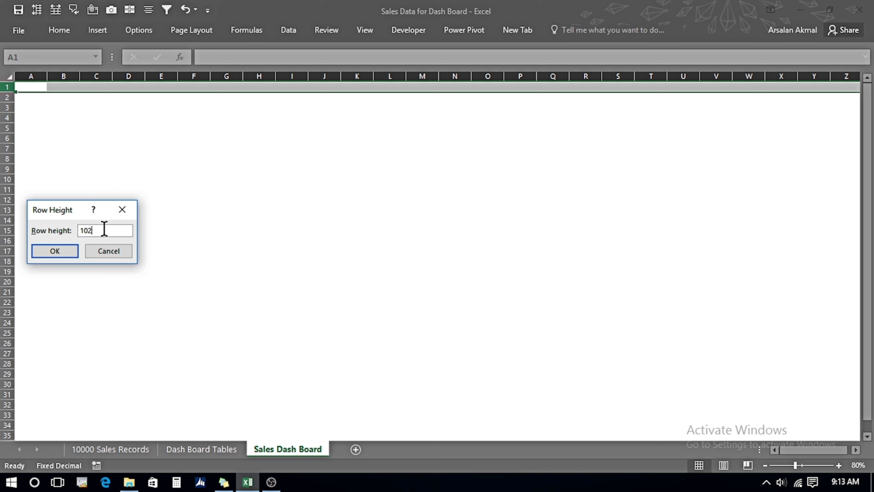
key(Return)
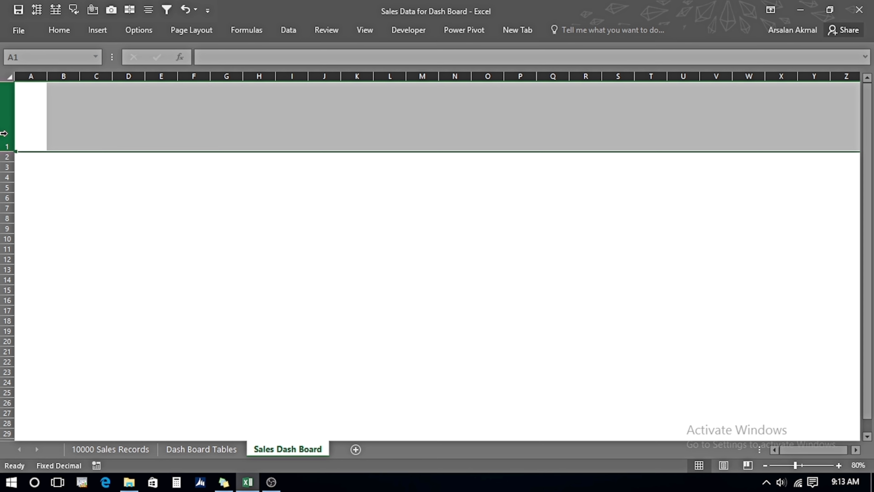
Insert a new column before column A.
click(38, 76)
right_click(39, 77)
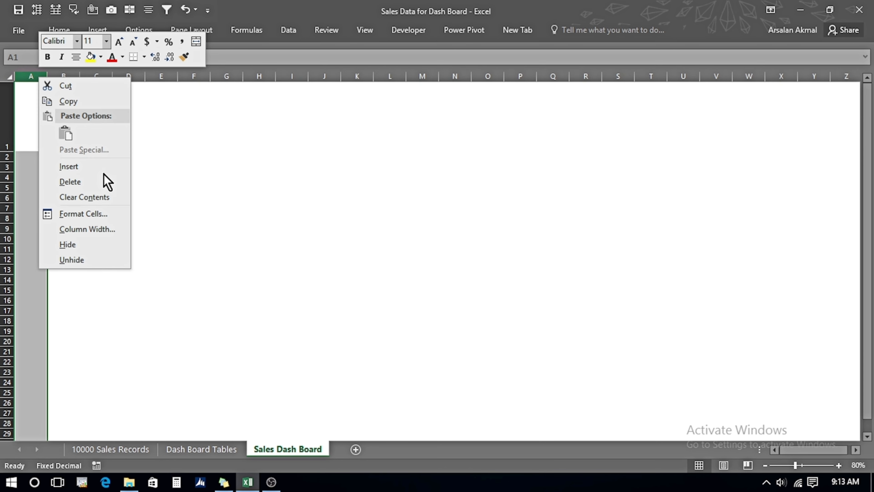
click(96, 167)
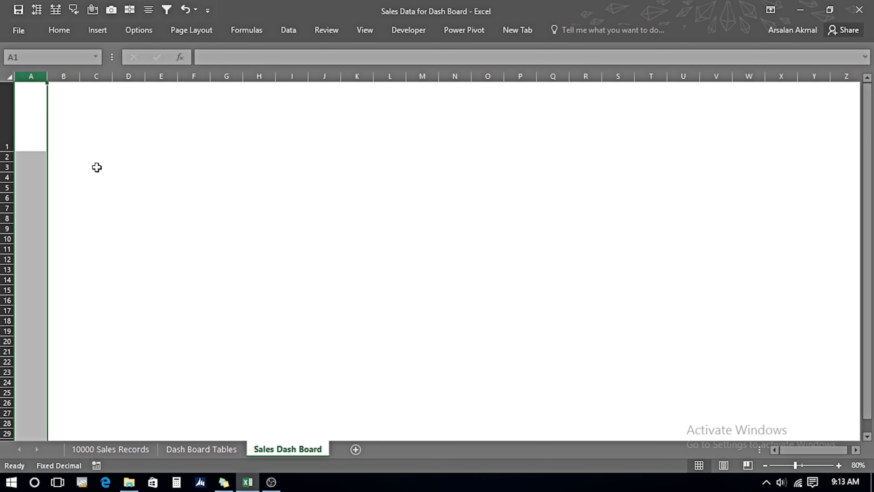
Set the width of column A to 34.
right_click(39, 77)
click(92, 230)
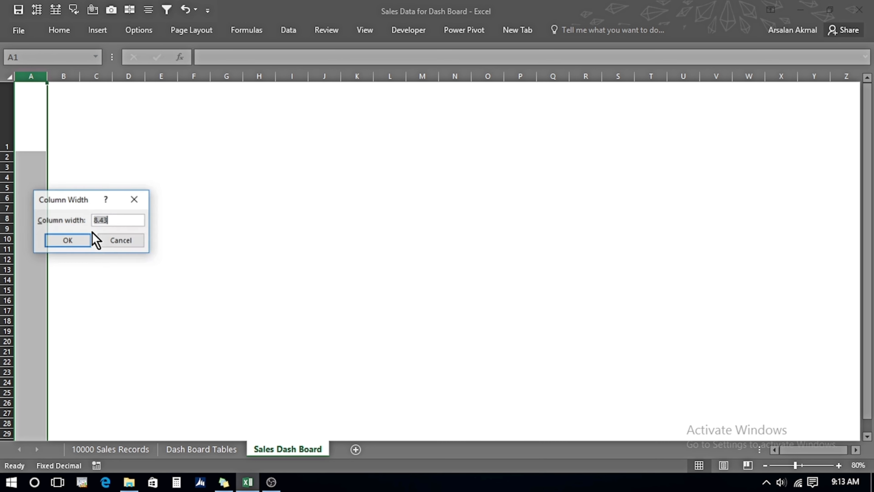
text(34)
key(Return)
Fill the row 1 header band with a two-colour horizontal gradient from black to gray.
click(89, 112)
key(shift+Right)
key(shift+Right)
key(shift+Right)
key(shift+Right)
key(shift+Right)
key(shift+Right)
key(shift+Right)
key(shift+Right)
key(shift+Right)
key(shift+Right)
key(shift+Right)
key(shift+Right)
key(shift+Right)
key(shift+Right)
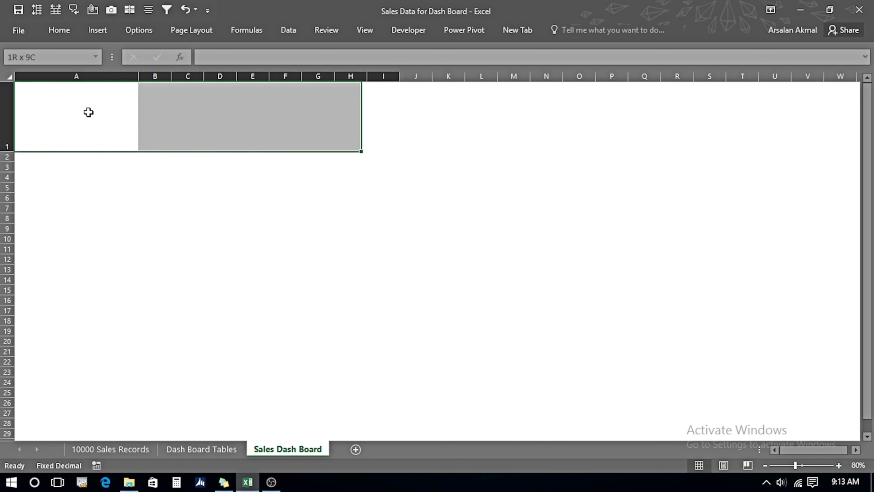
key(shift+Right)
key(shift+Right)
key(shift+Right)
key(shift+Right)
key(shift+Right)
key(shift+Right)
key(shift+Right)
key(shift+Right)
key(shift+Right)
key(shift+Right)
key(shift+Right)
key(shift+Right)
key(shift+Right)
key(shift+Right)
key(shift+Right)
key(shift+Right)
key(shift+Right)
drag(807, 450, 779, 454)
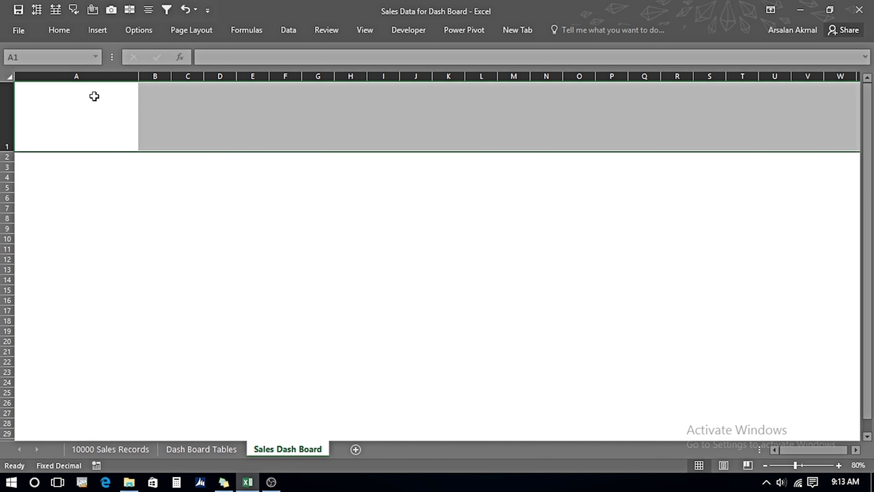
right_click(80, 101)
click(129, 316)
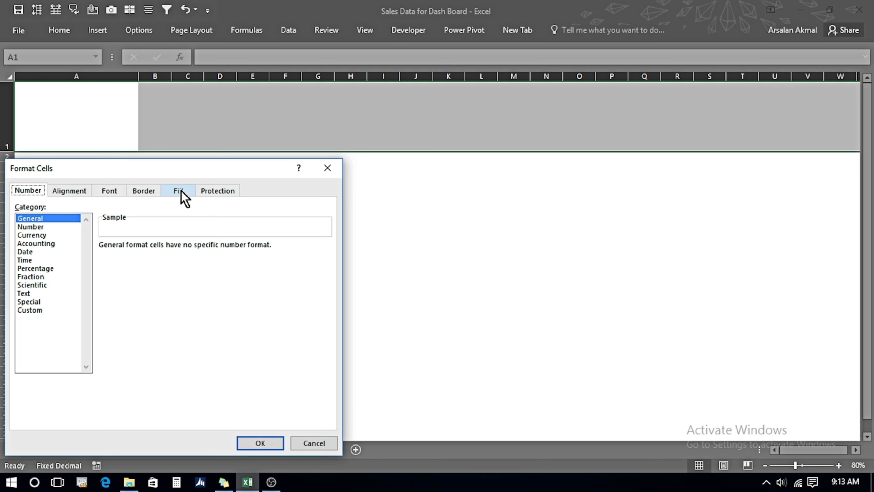
click(179, 191)
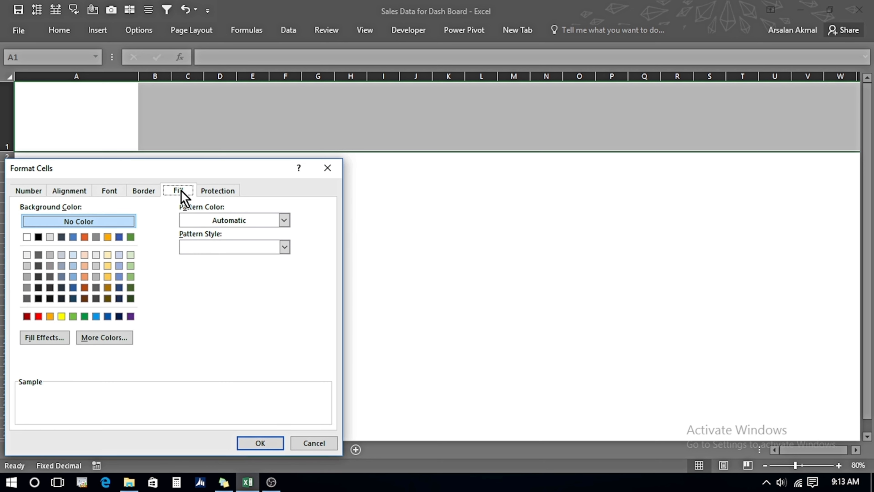
click(45, 338)
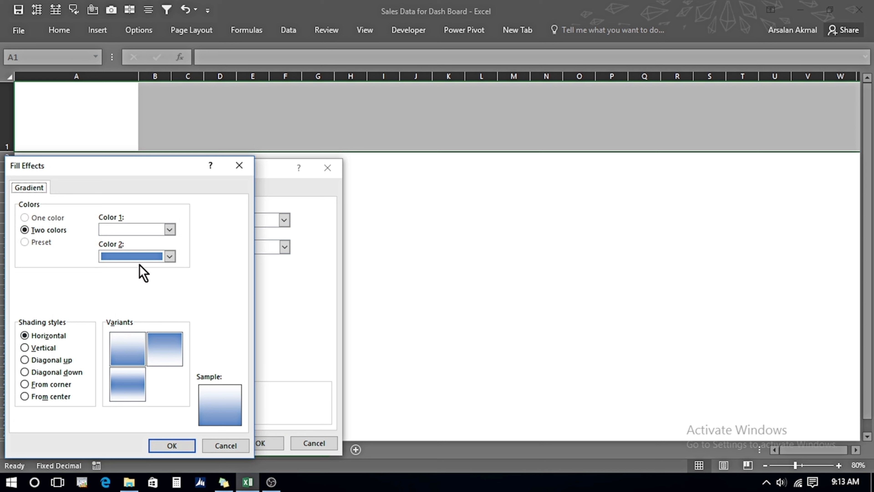
click(169, 229)
click(116, 257)
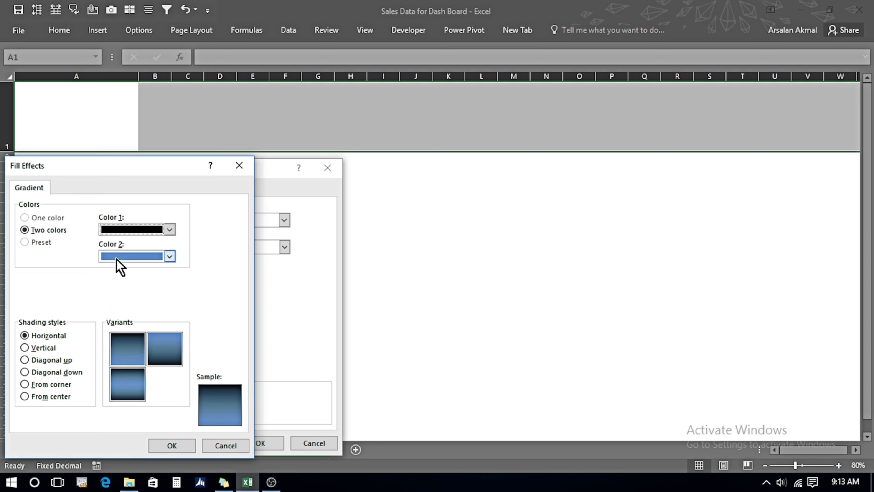
click(169, 256)
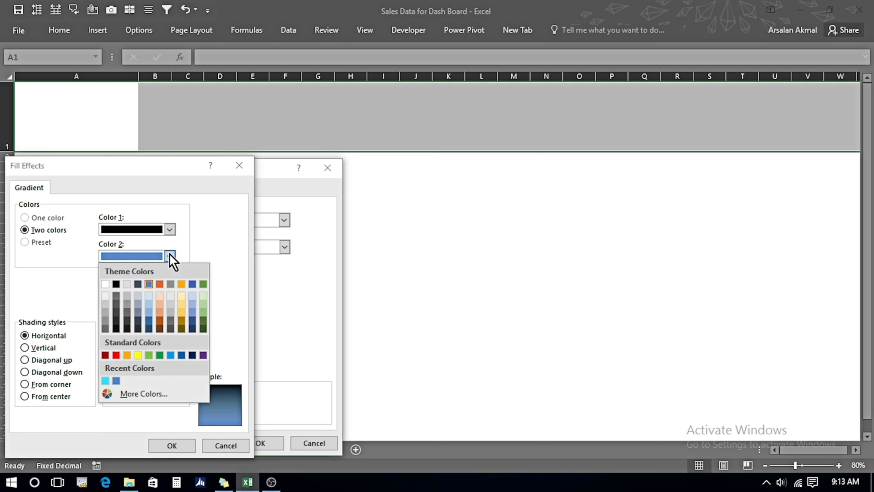
click(127, 295)
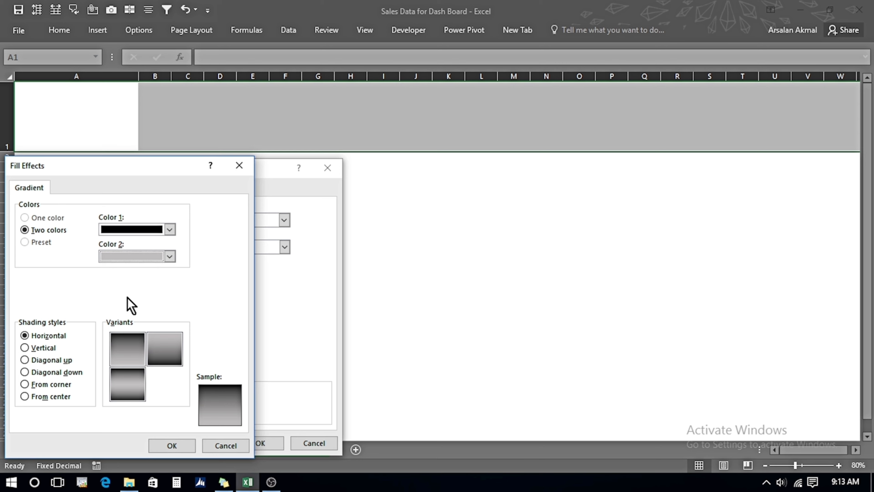
click(171, 446)
click(251, 444)
click(177, 112)
key(Left)
key(Left)
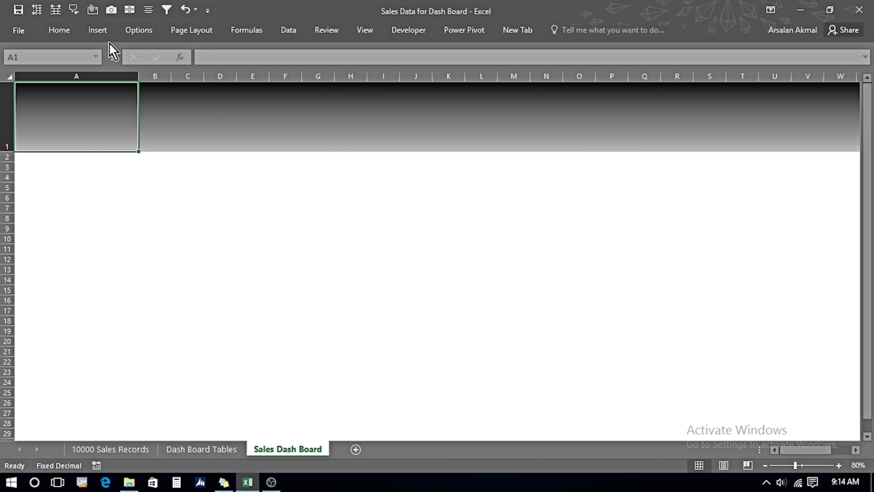
Insert the GM logo picture from the Presentation folder into the header.
click(98, 31)
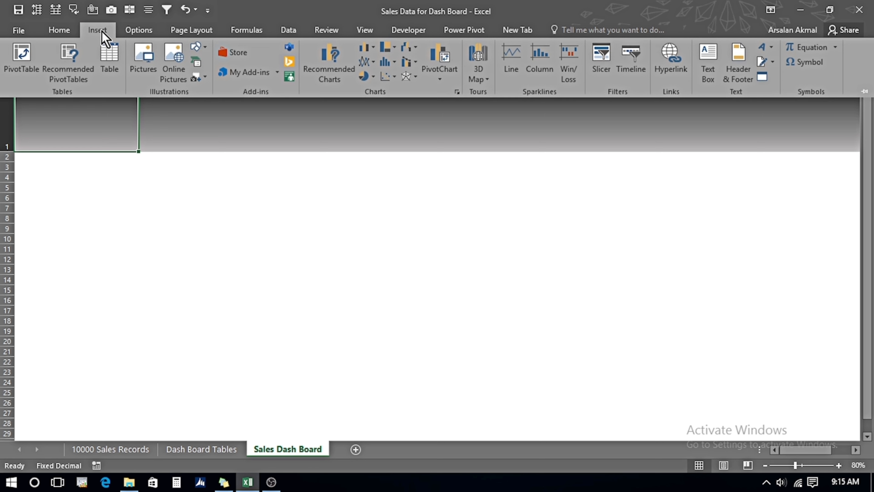
click(149, 82)
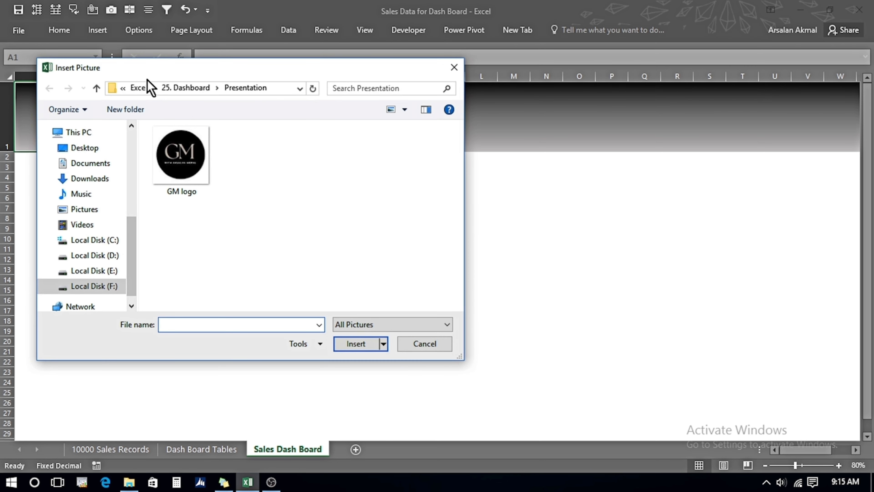
click(180, 147)
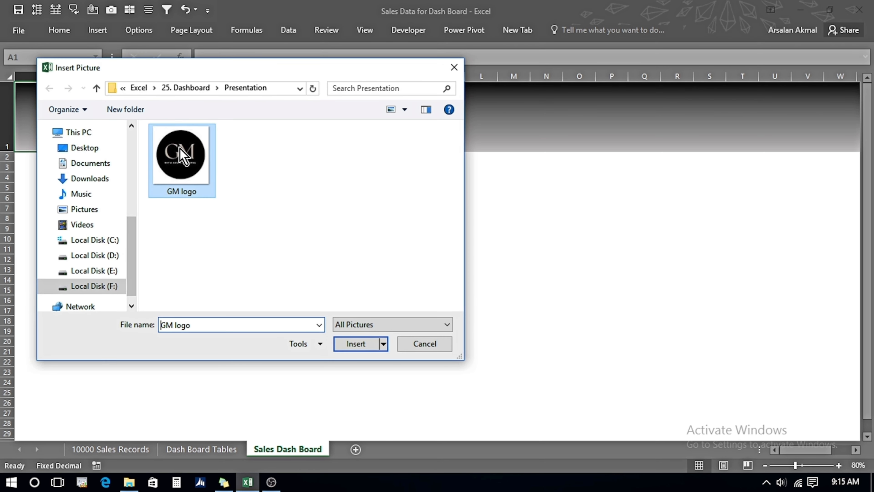
click(350, 344)
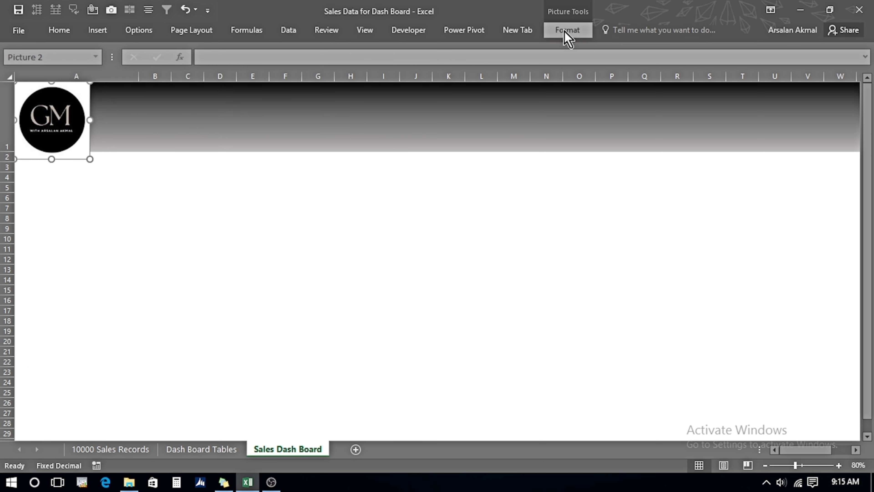
Crop the logo picture to an oval shape.
click(566, 32)
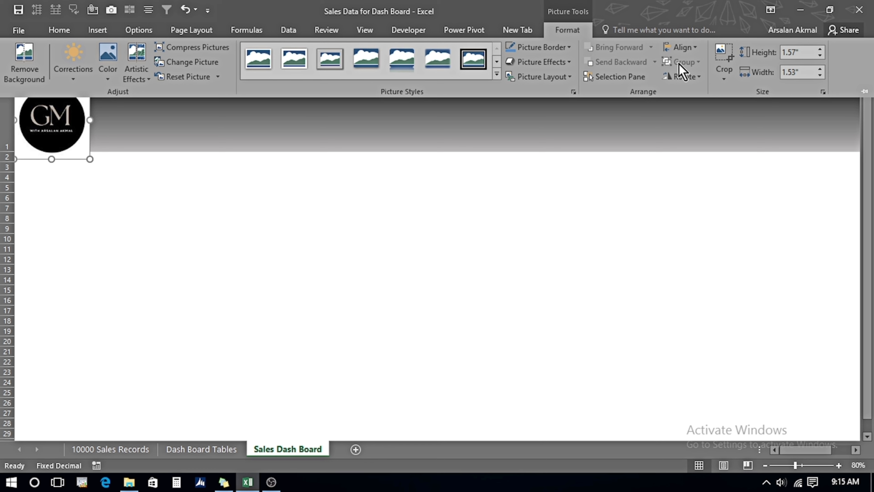
click(724, 69)
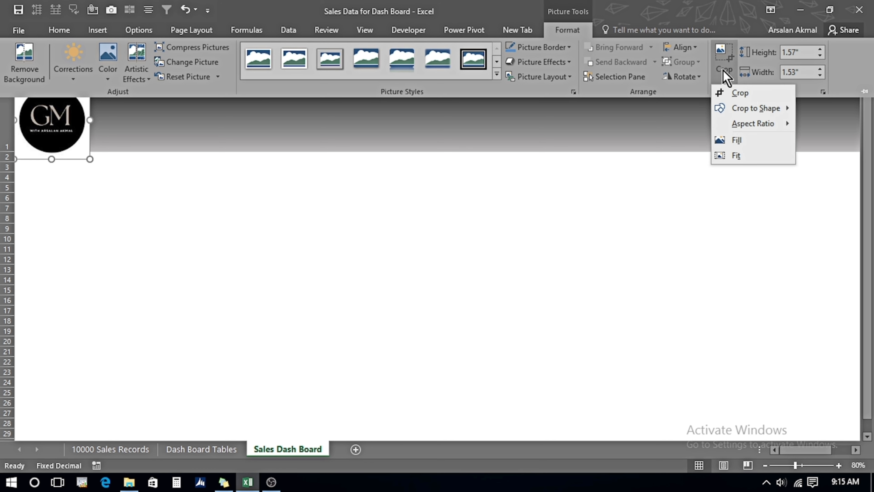
mouse_move(764, 110)
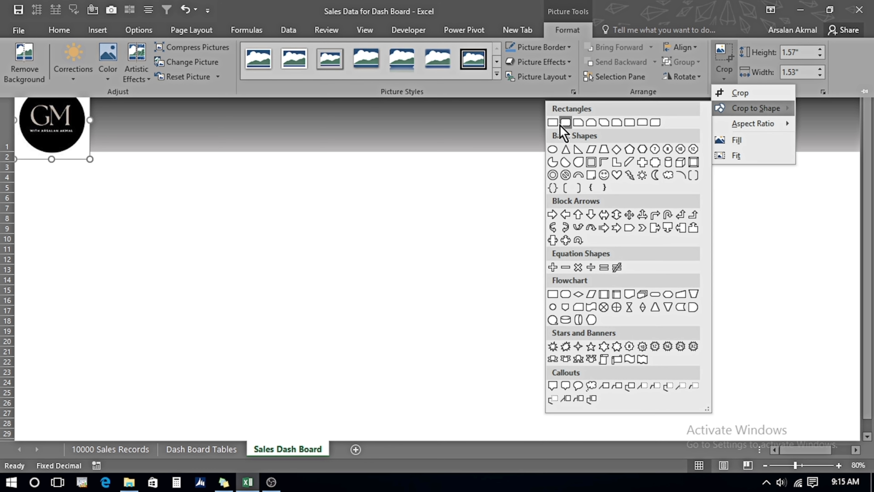
click(553, 150)
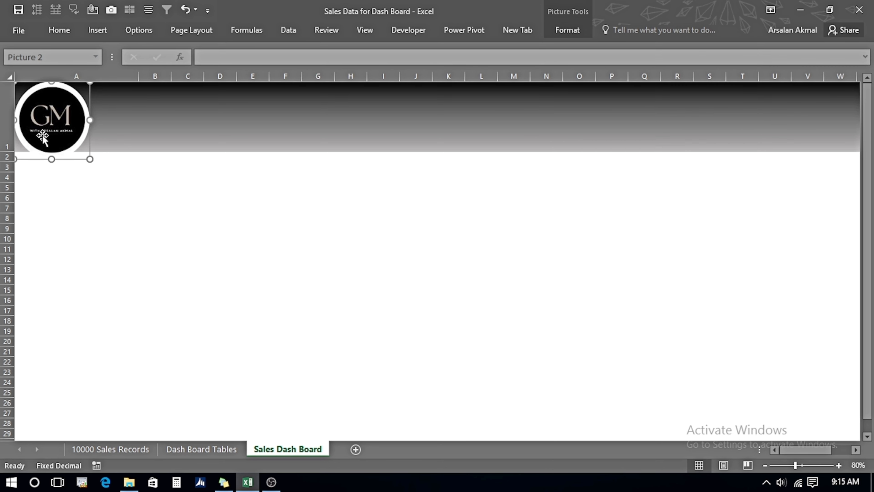
Make row 1 slightly taller and nudge the logo down and right within the header band.
drag(7, 152, 7, 162)
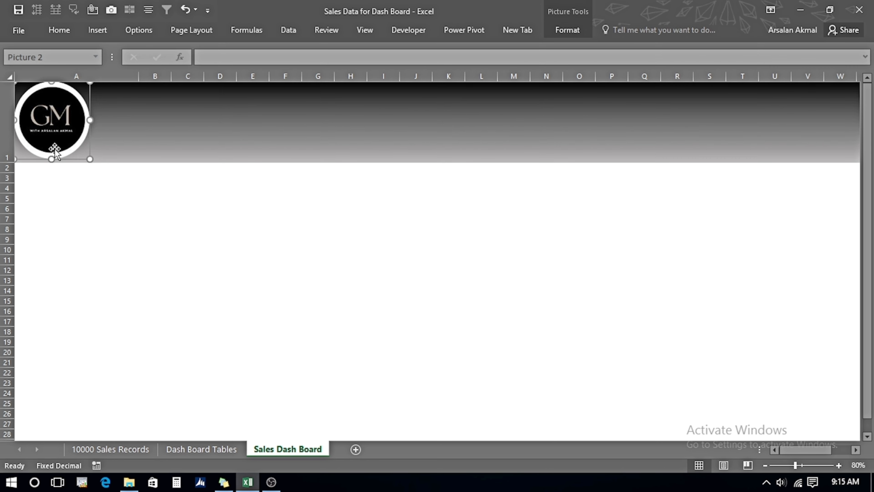
key(Down)
key(Right)
key(Right)
key(Right)
key(Right)
key(Right)
key(Right)
key(Right)
key(Right)
key(Right)
key(Right)
key(Right)
key(Right)
key(Right)
key(Right)
key(Right)
key(Right)
key(Left)
key(Left)
key(Left)
key(Left)
key(Left)
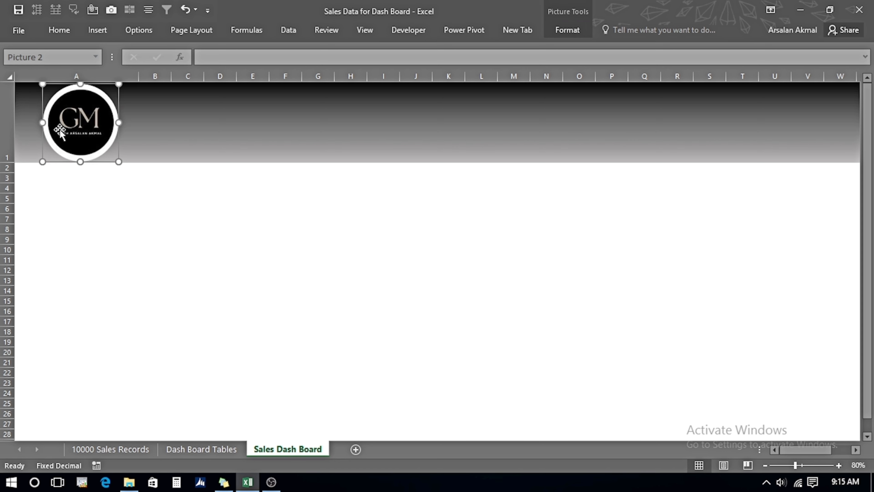
key(Escape)
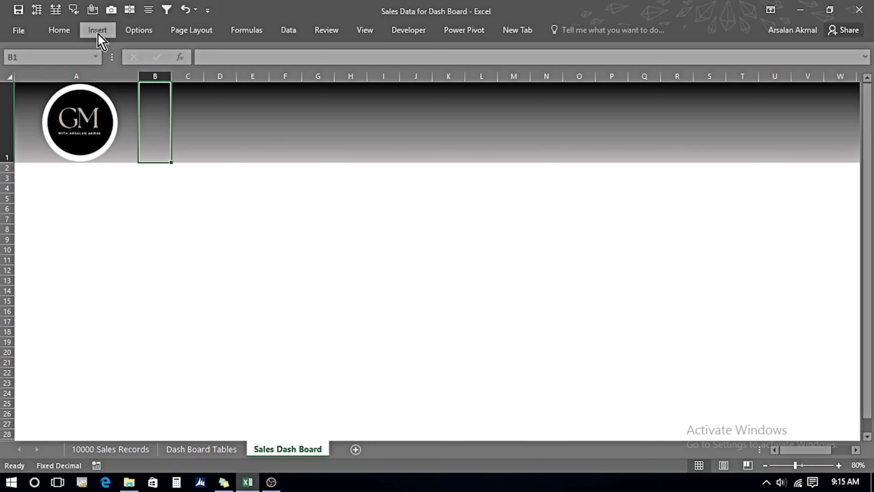
Draw a text box in the header beside the logo and set its font size to 32.
click(97, 30)
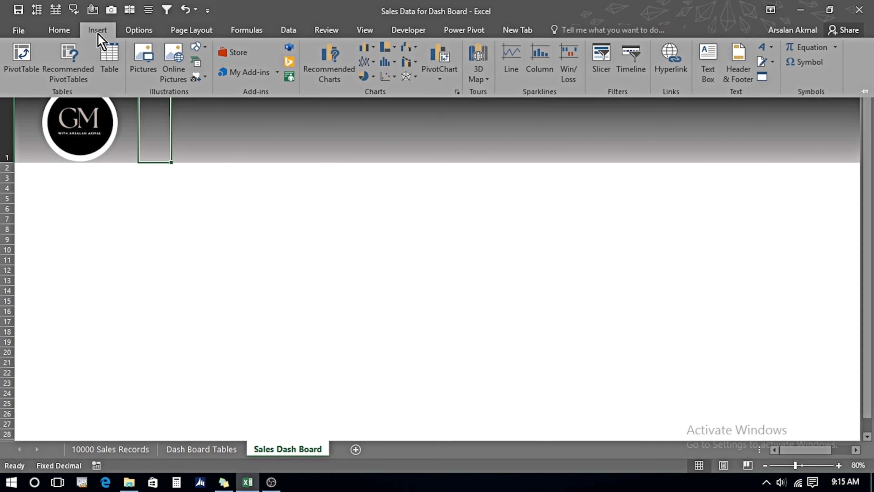
click(709, 62)
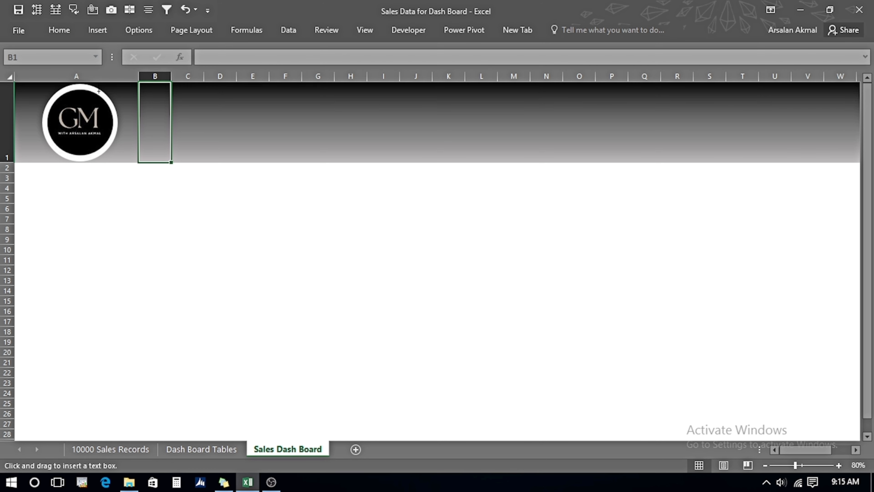
mouse_move(142, 88)
mouse_down()
mouse_move(538, 129)
mouse_move(484, 117)
mouse_move(367, 119)
mouse_up()
click(56, 31)
click(187, 52)
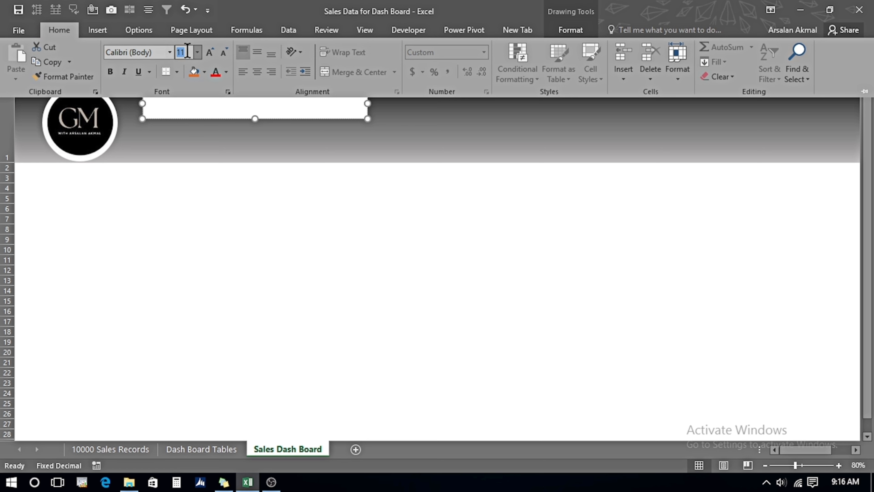
click(174, 112)
Enter the title "Sales Analysis - Dash Board" in the text box and widen the box to fit it.
text(Sales Analy)
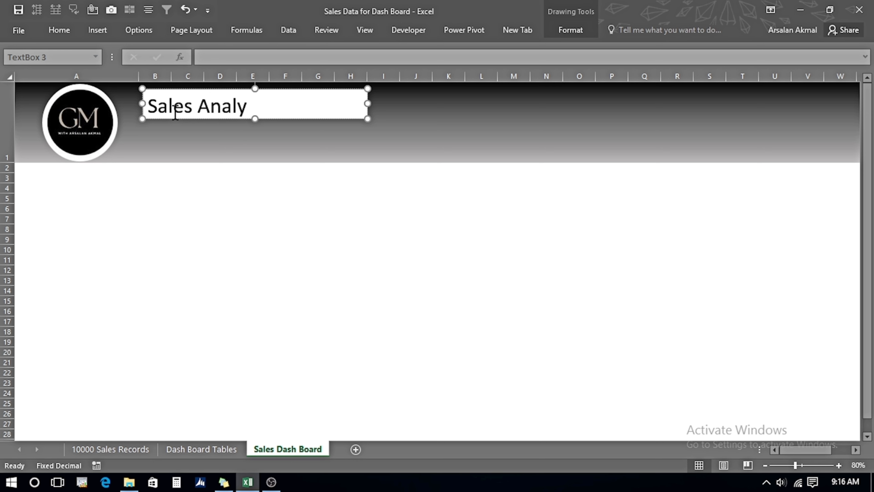
text(sis - Dash Board)
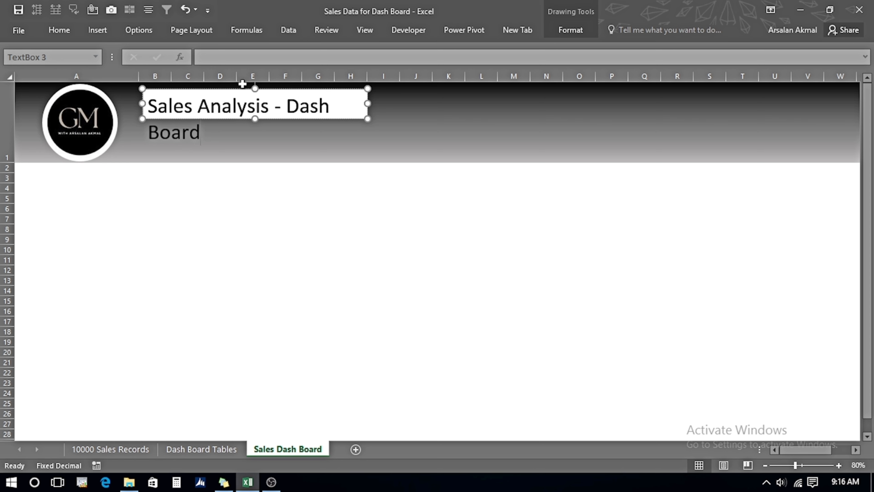
drag(367, 103, 400, 104)
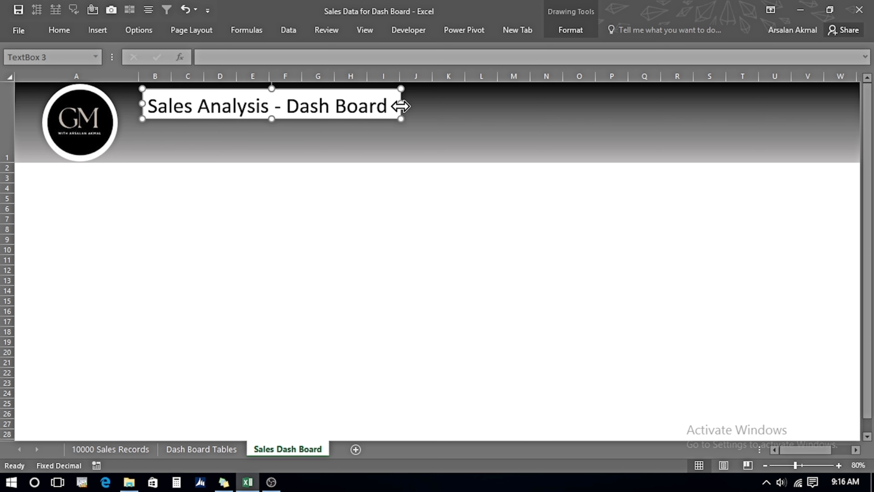
Colour the title text white.
triple_click(154, 111)
click(61, 31)
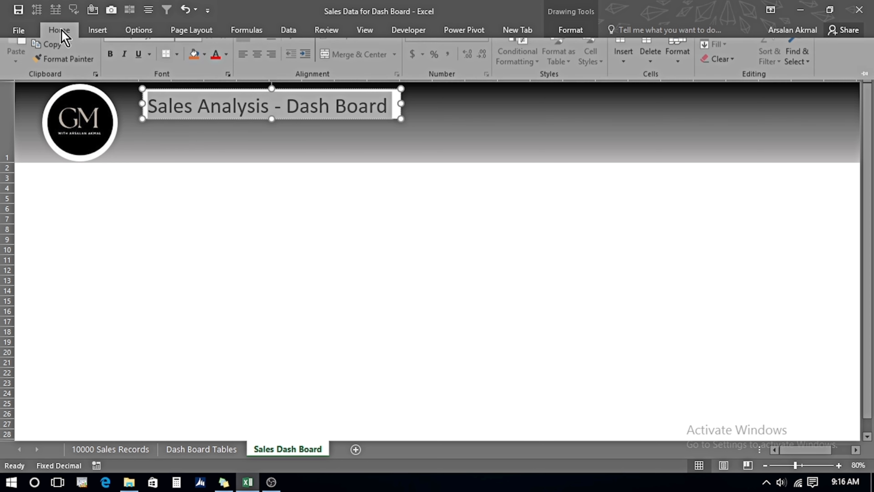
click(226, 72)
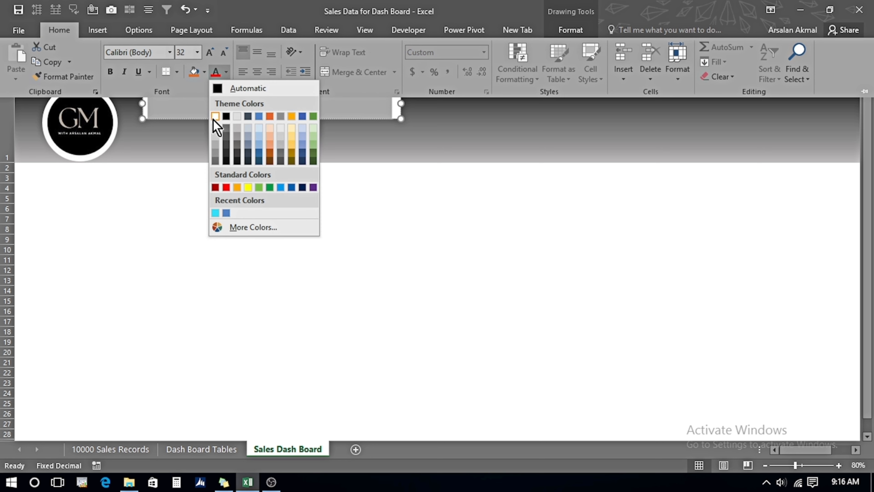
click(215, 123)
click(865, 94)
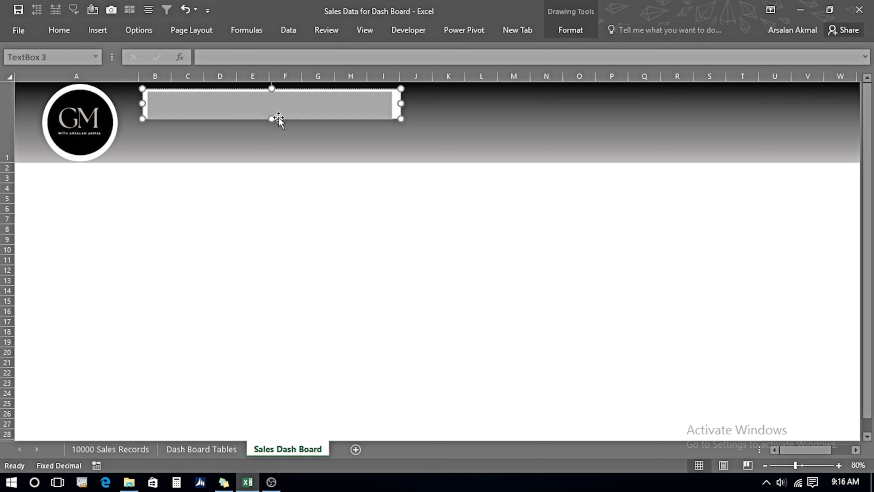
Remove the title text box's shape fill and outline.
click(307, 104)
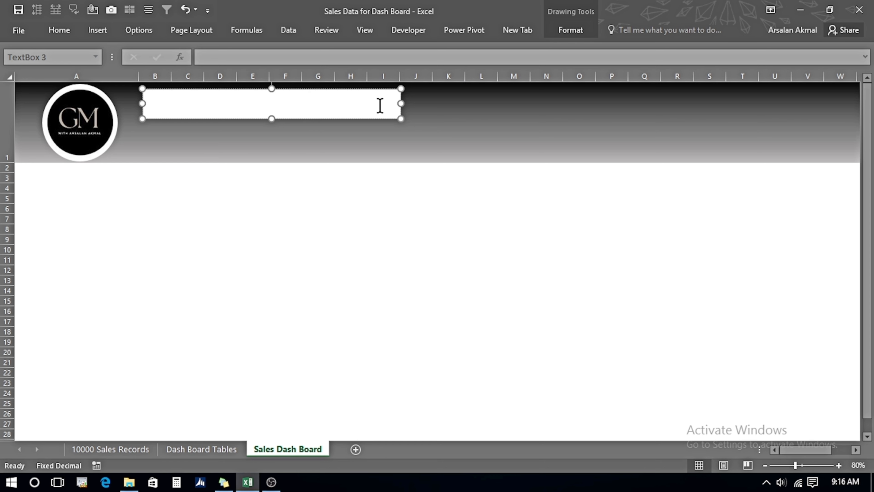
click(571, 30)
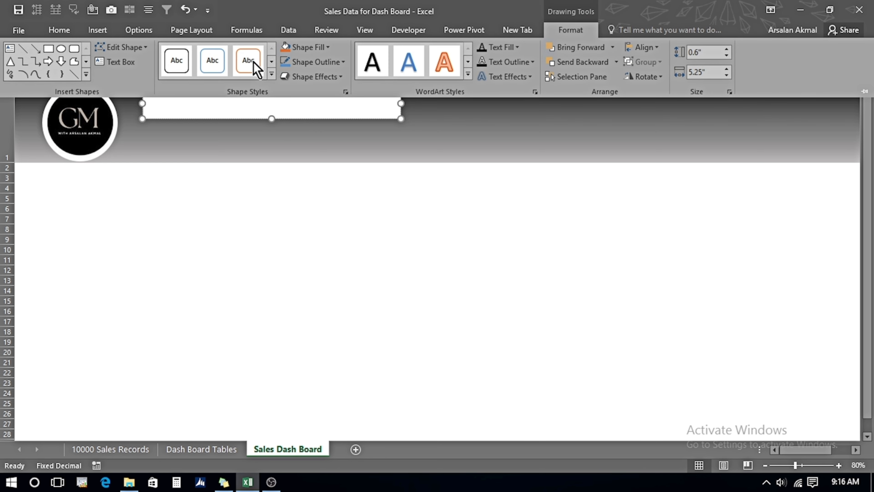
click(327, 47)
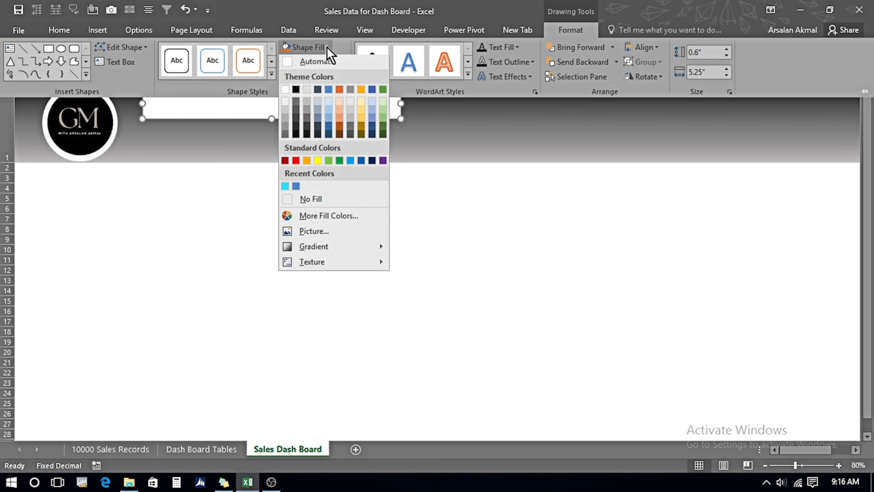
click(314, 202)
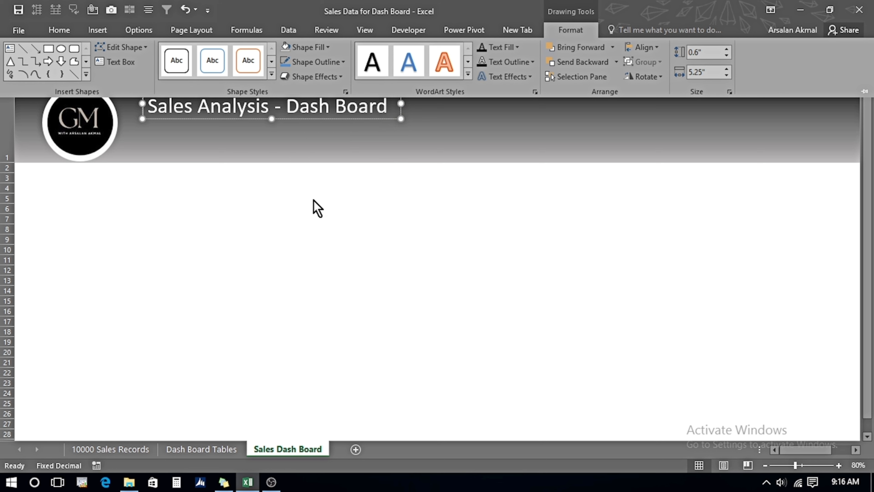
click(345, 64)
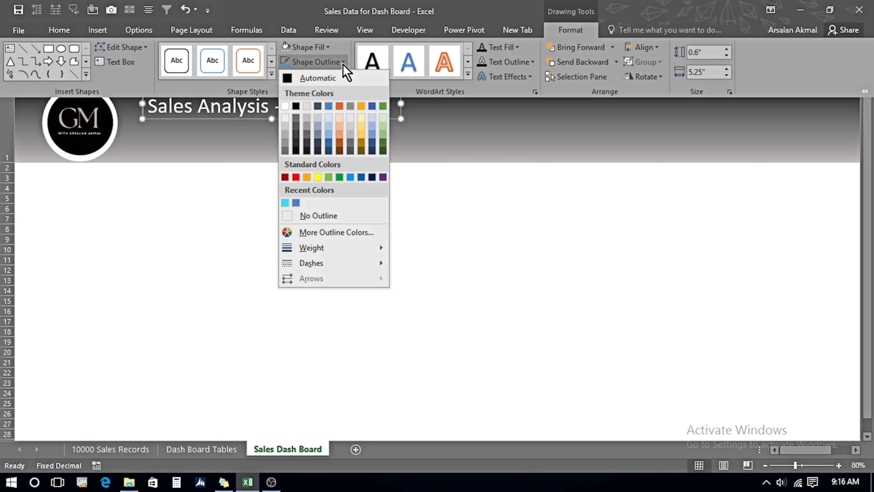
click(308, 216)
key(ctrl+F1)
click(214, 145)
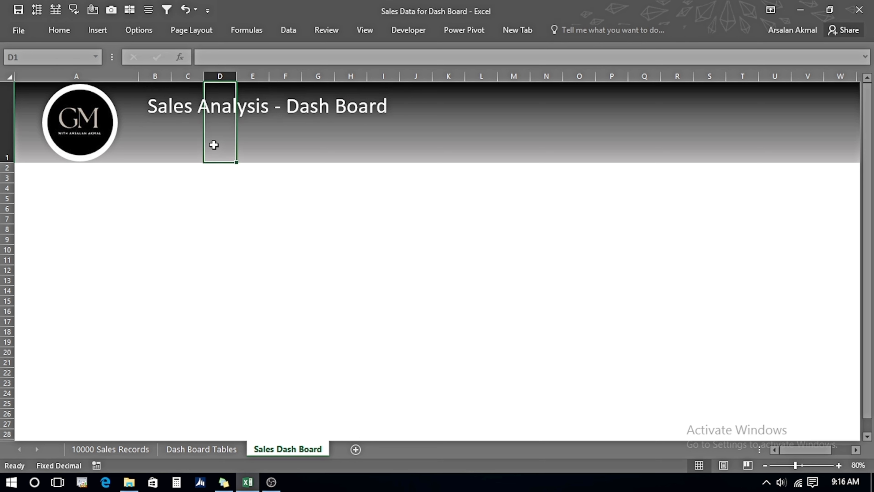
Duplicate the title text box and nudge the copy down beneath the original.
click(366, 110)
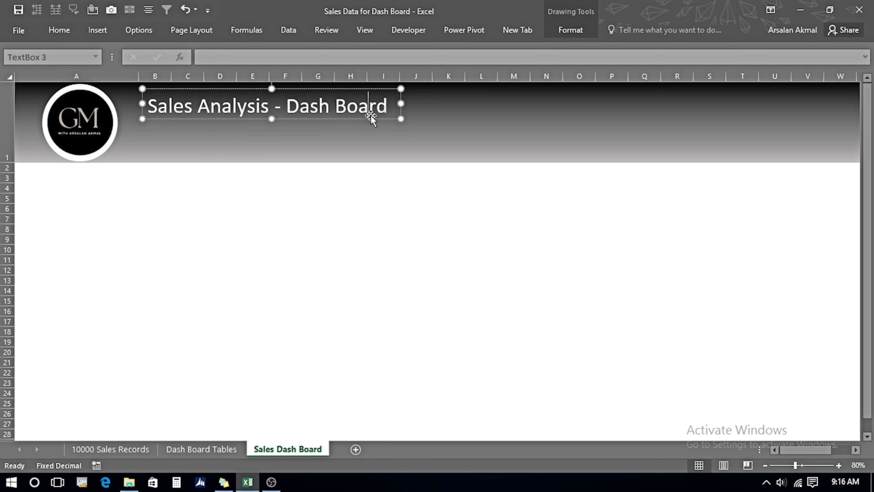
click(370, 119)
key(ctrl+d)
key(Down)
key(Down)
key(Down)
key(Down)
key(Down)
key(Down)
key(Down)
key(Down)
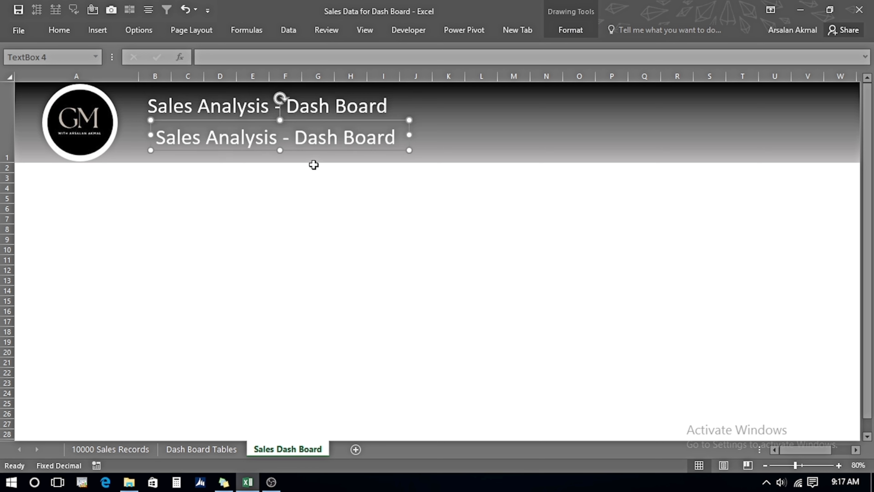
Select both title text boxes and align them to each other's centres.
shift+click(396, 103)
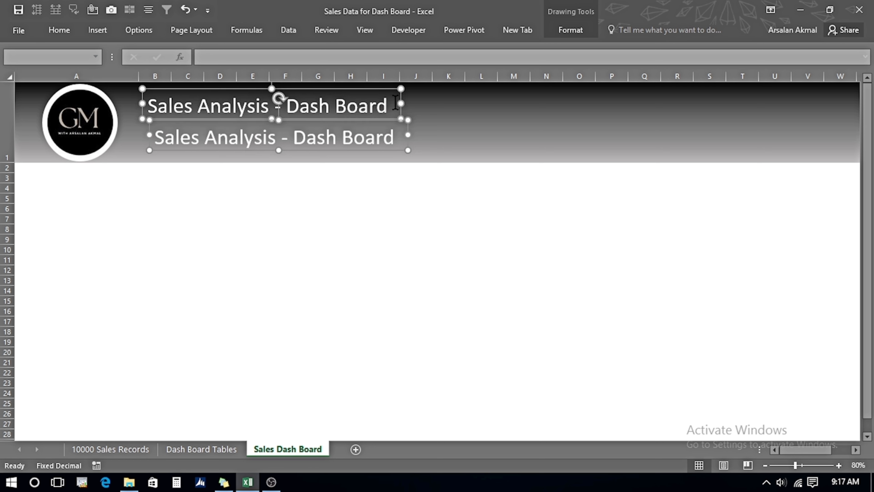
click(569, 30)
click(656, 48)
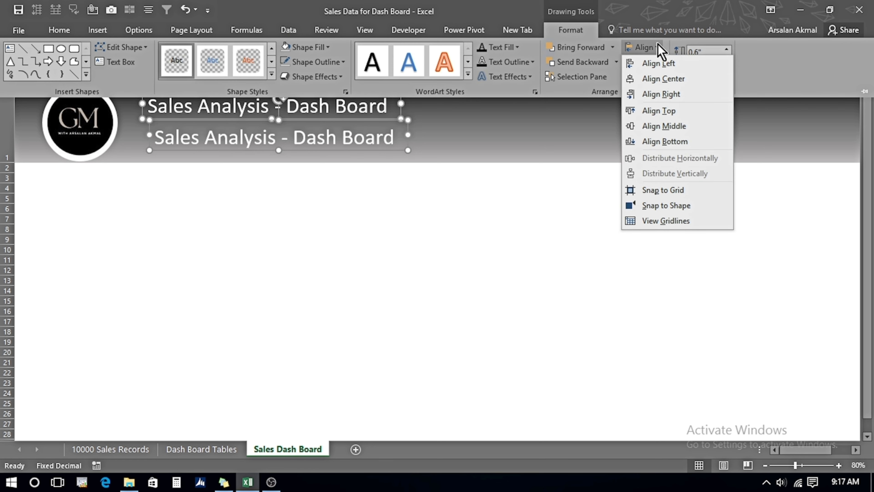
click(663, 78)
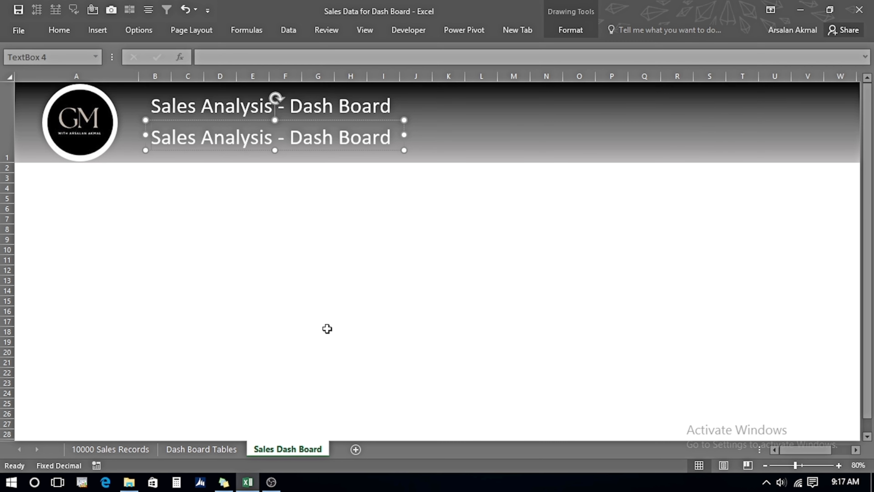
Replace the copied box's text with the channel tagline "Growth Mindset with" followed by the author's name.
key(ctrl+a)
text(Growth )
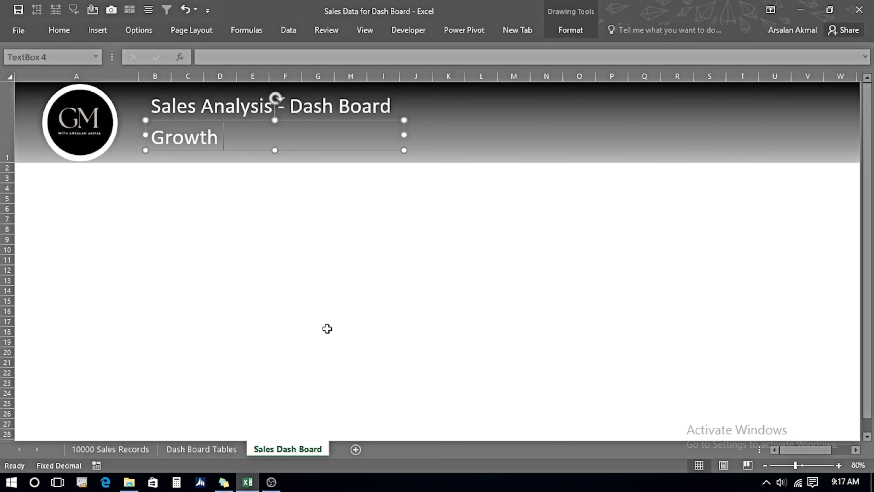
text(Mindset )
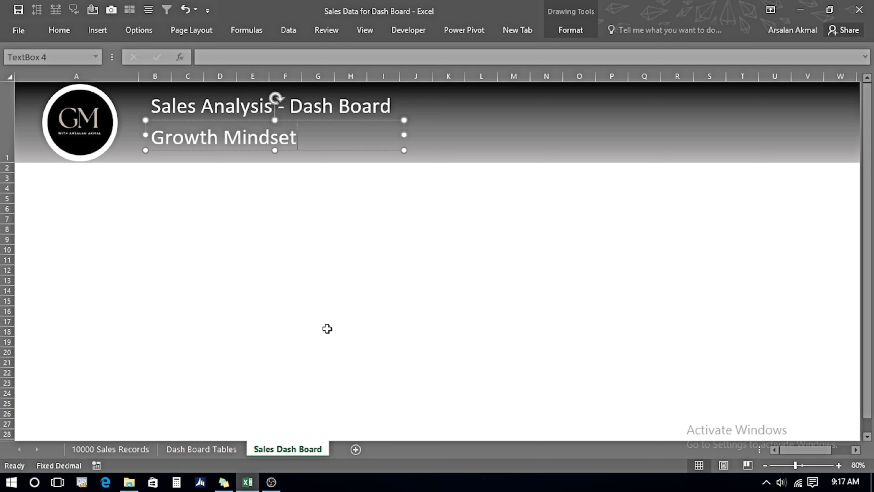
text(with Arsalan)
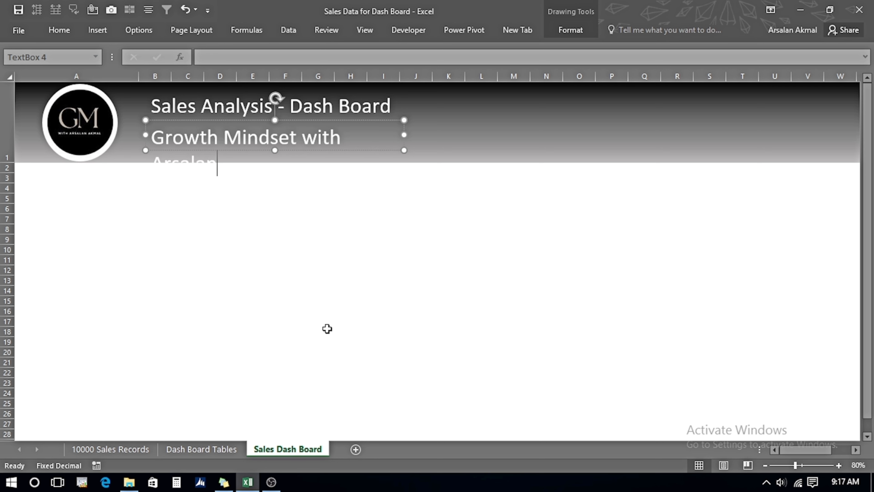
Set the tagline text to 24 pt in the Blackadder ITC font.
key(ctrl+a)
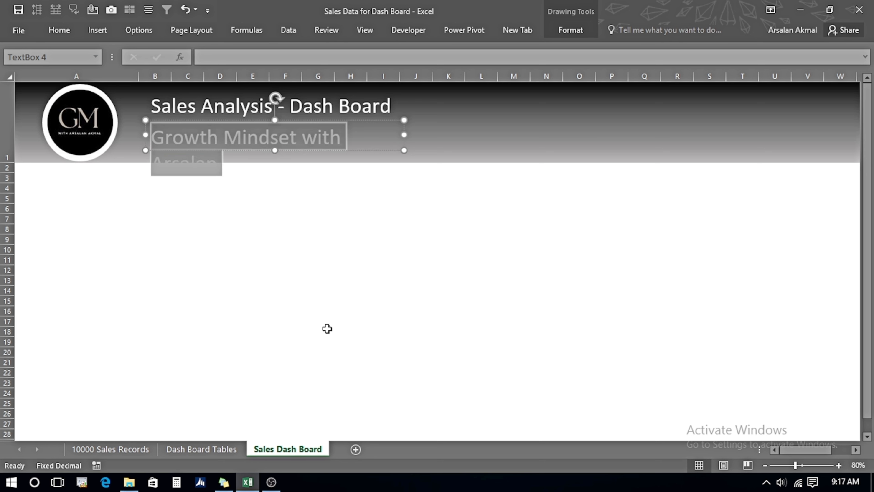
click(59, 31)
click(186, 53)
text(24)
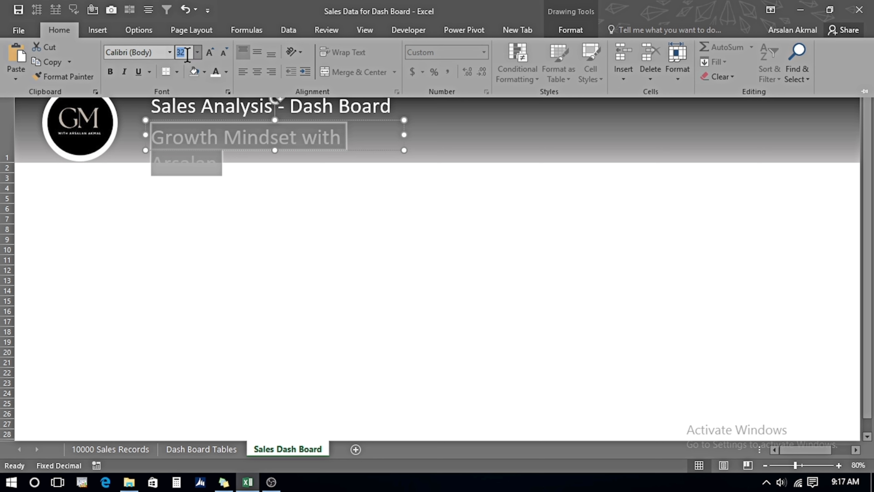
key(Return)
click(169, 52)
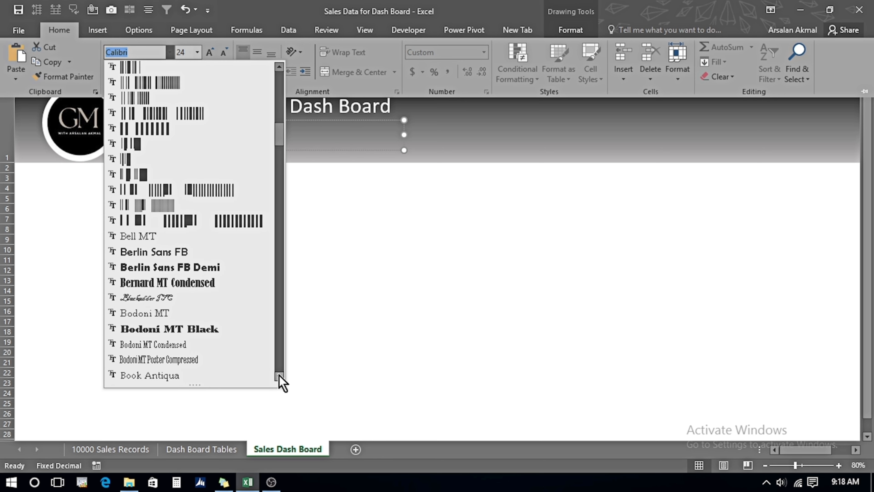
click(157, 302)
Colour the tagline text turquoise and make it bold.
click(226, 72)
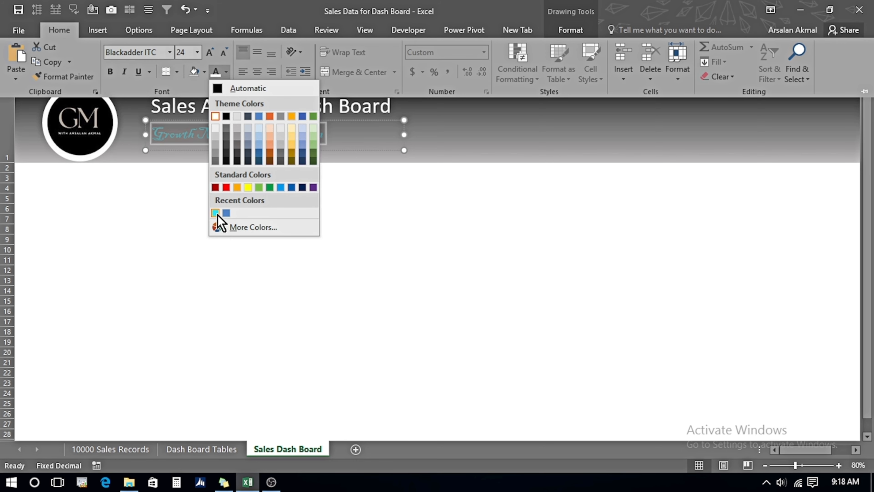
click(217, 215)
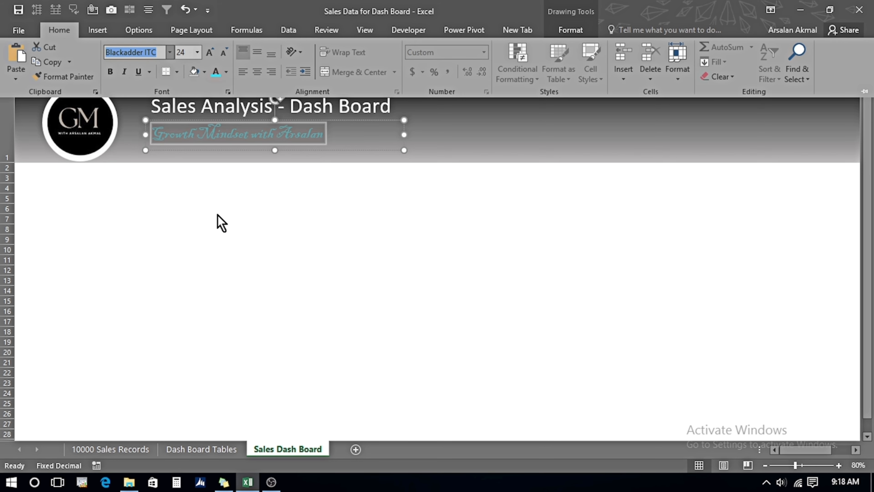
click(110, 71)
click(230, 180)
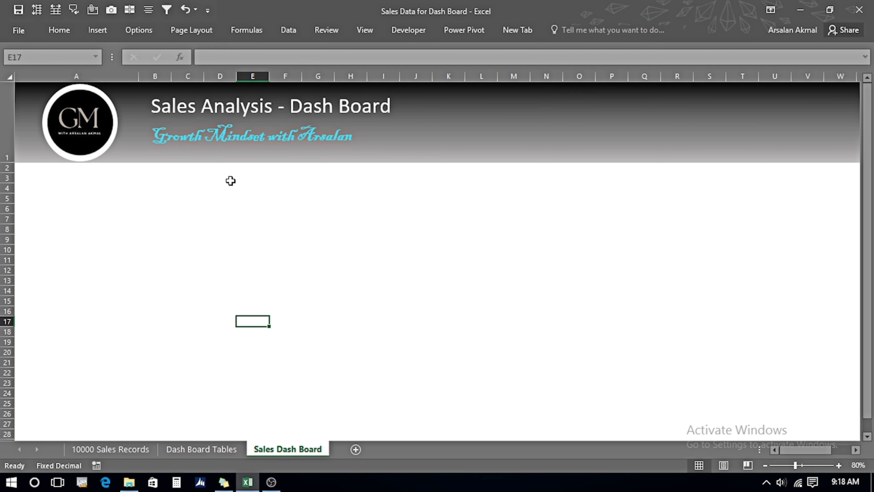
Set the height of row 2 to 28.5.
key(Up)
key(Up)
key(Up)
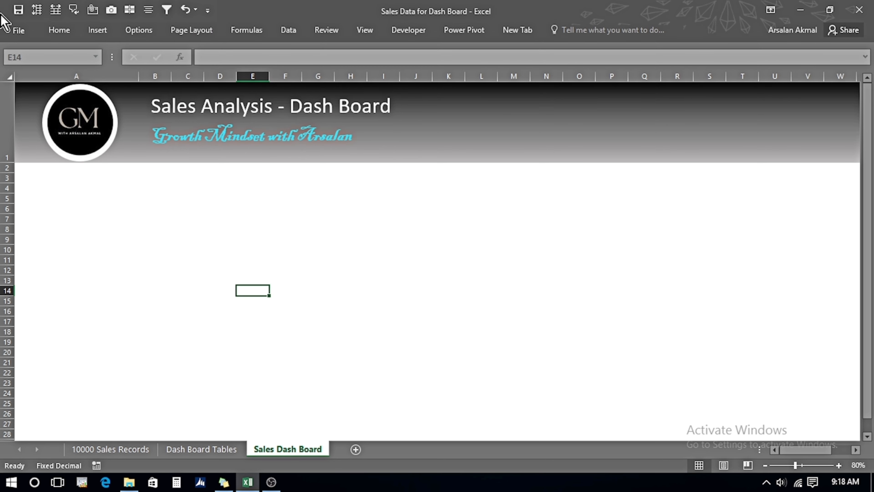
right_click(2, 167)
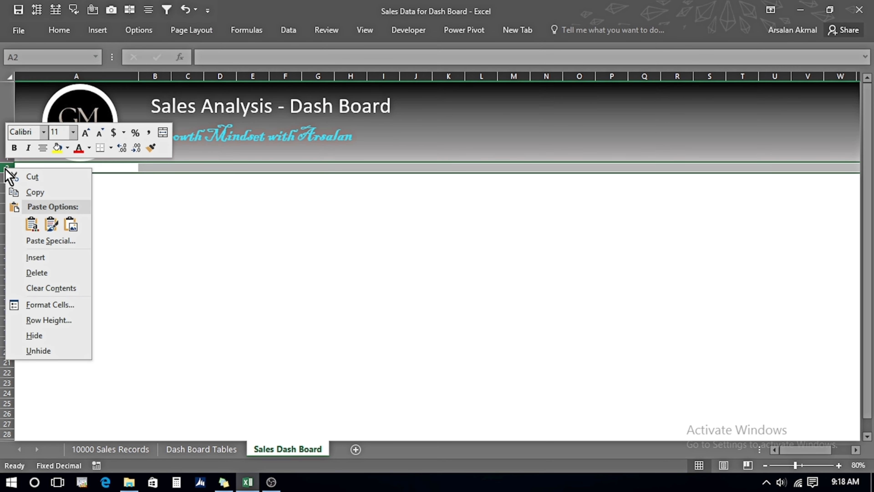
click(61, 320)
text(28)
text(.5)
key(Return)
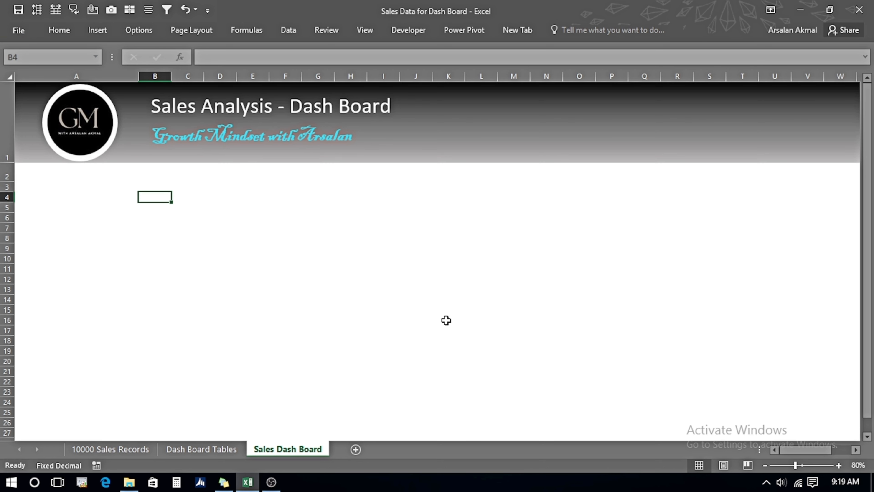
Enter the headers Region, 2023, 2024 and YOY % across row 4 starting at B4.
text(Region)
key(Tab)
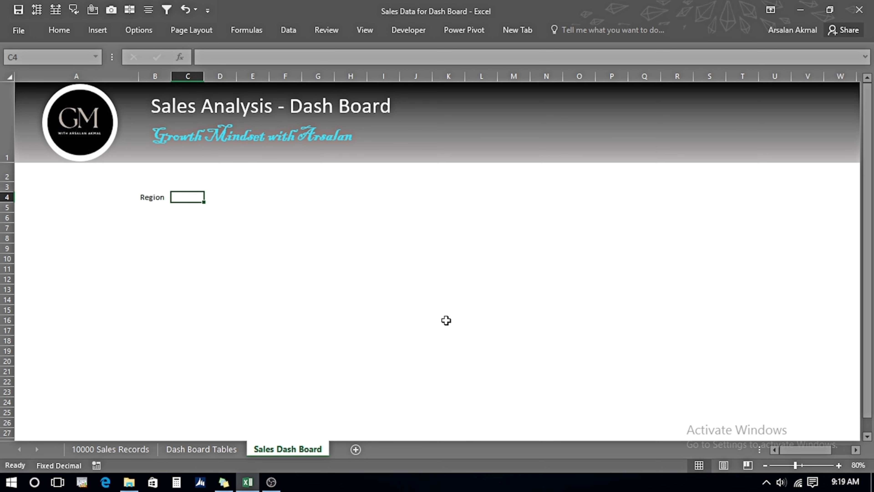
text(2023)
key(Tab)
text(2024)
key(Tab)
text(YOY %)
Merge and centre C3:D3 and enter the label Revenue above the year headers.
key(Up)
key(Left)
key(Left)
key(shift+Right)
click(59, 30)
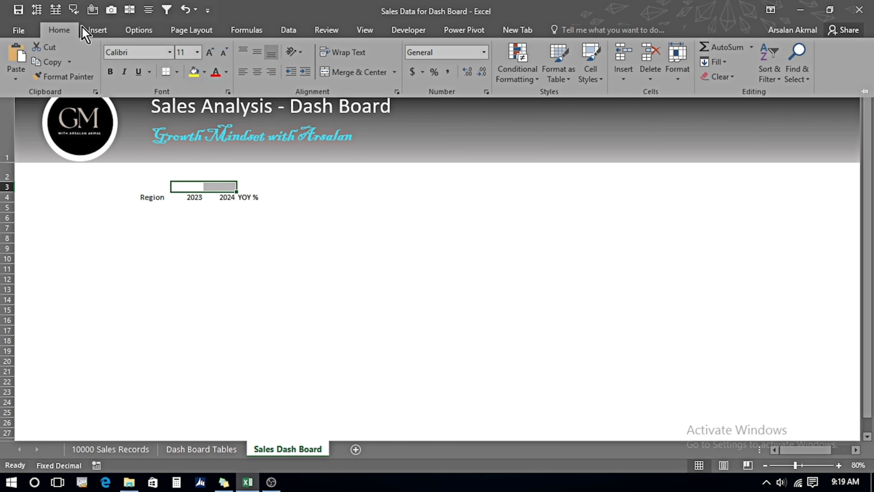
click(348, 76)
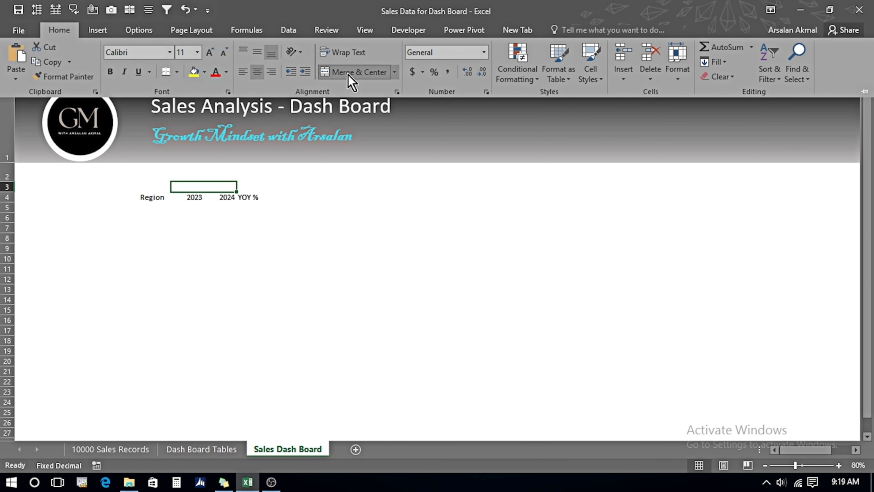
text(Revenue)
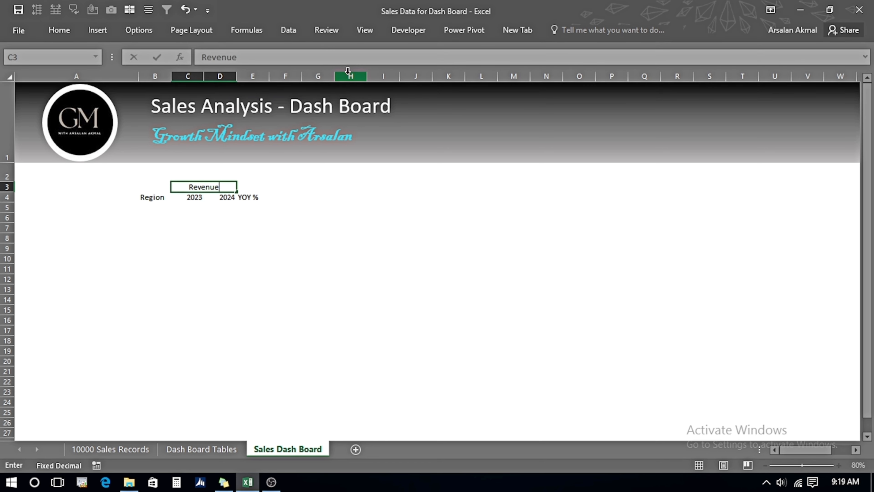
key(Right)
Copy the B3:E4 header block and paste it at G3.
key(Left)
key(Left)
key(shift+Down)
key(shift+Right)
key(shift+Right)
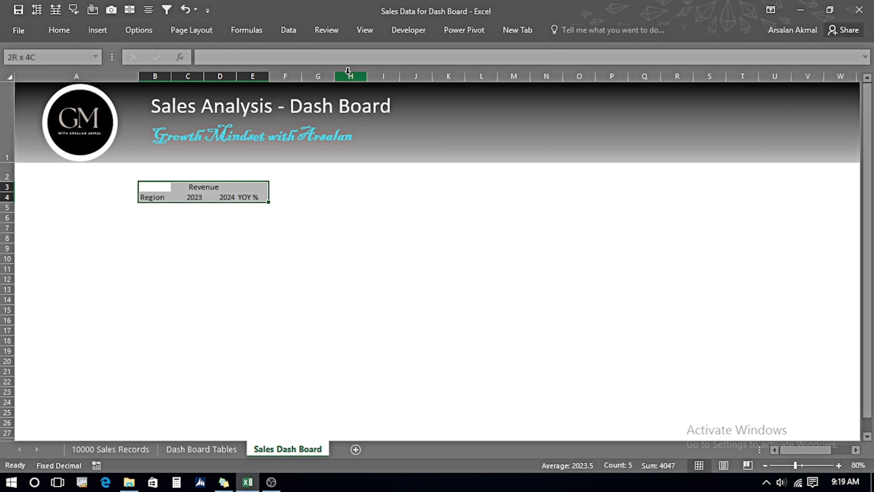
key(ctrl+c)
key(Right)
key(Right)
key(Right)
key(Right)
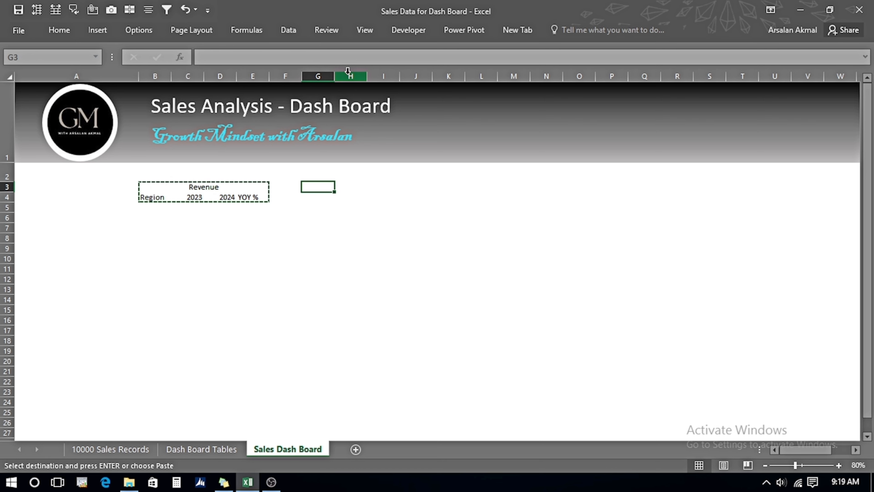
key(ctrl+v)
Change the second block's first header from Region to City.
key(Down)
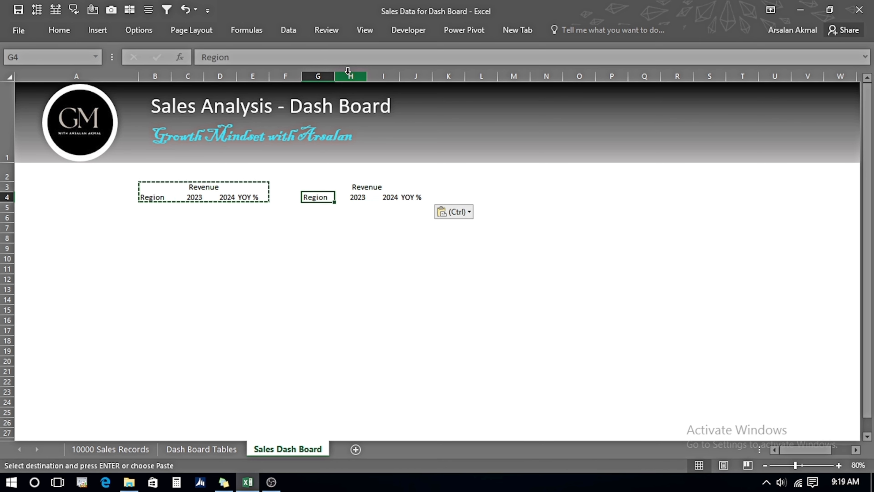
text(City)
key(Right)
Copy the G3:J4 header block and paste it at L3 and again at Q3.
key(Left)
key(Up)
key(shift+Down)
key(shift+Right)
key(shift+Right)
key(shift+Right)
key(ctrl+c)
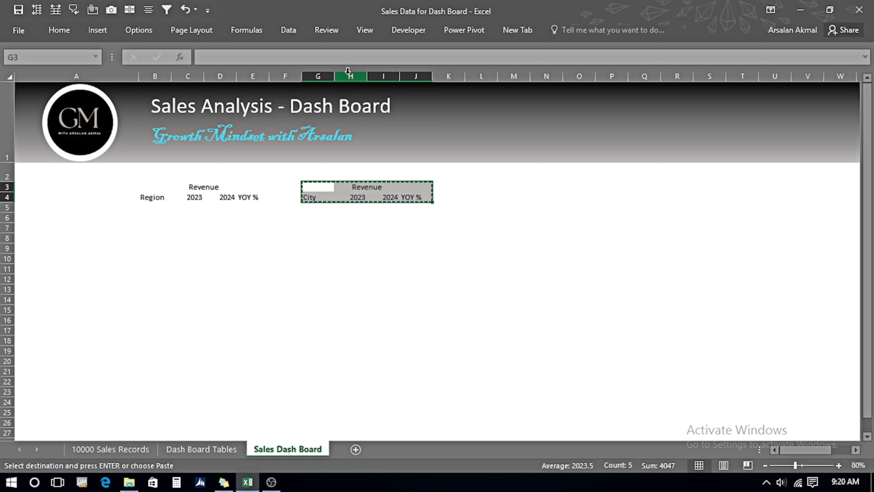
key(Right)
key(Right)
key(Right)
key(Right)
key(Right)
key(ctrl+v)
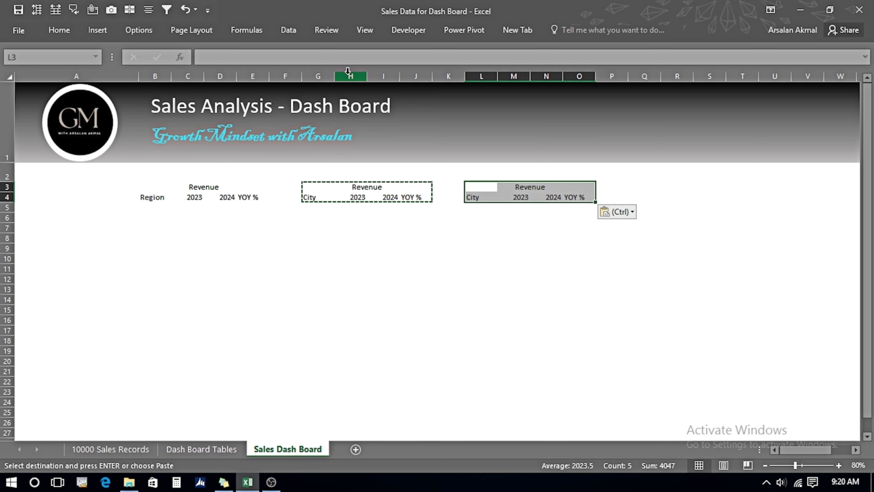
key(Right)
key(Right)
key(Right)
key(Right)
key(Right)
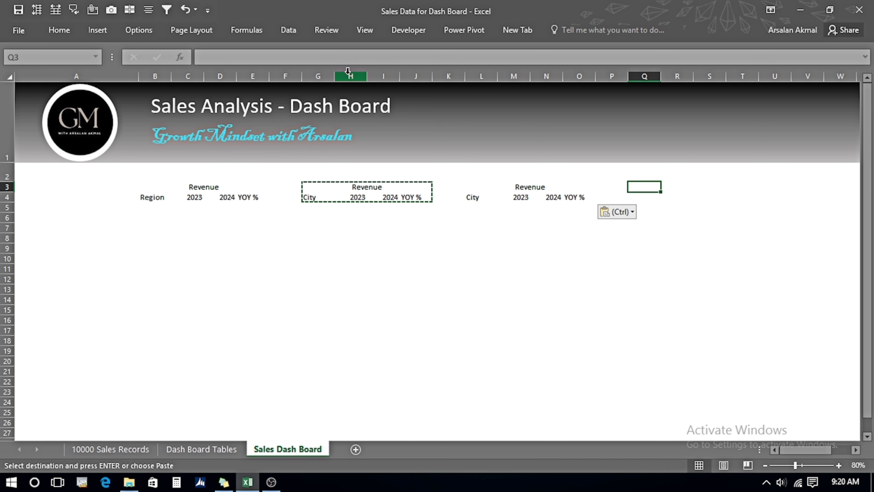
key(ctrl+v)
Relabel the third and fourth blocks' Revenue headers as Profit.
key(Left)
key(Left)
key(Left)
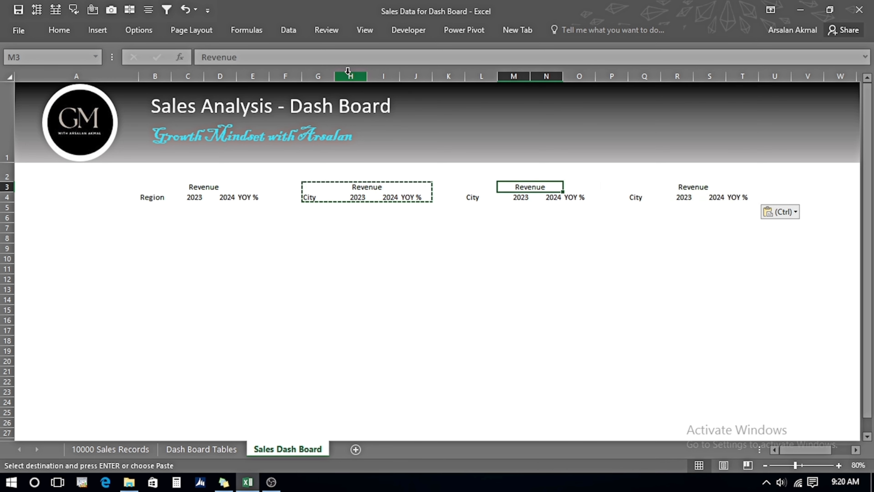
text(Profit)
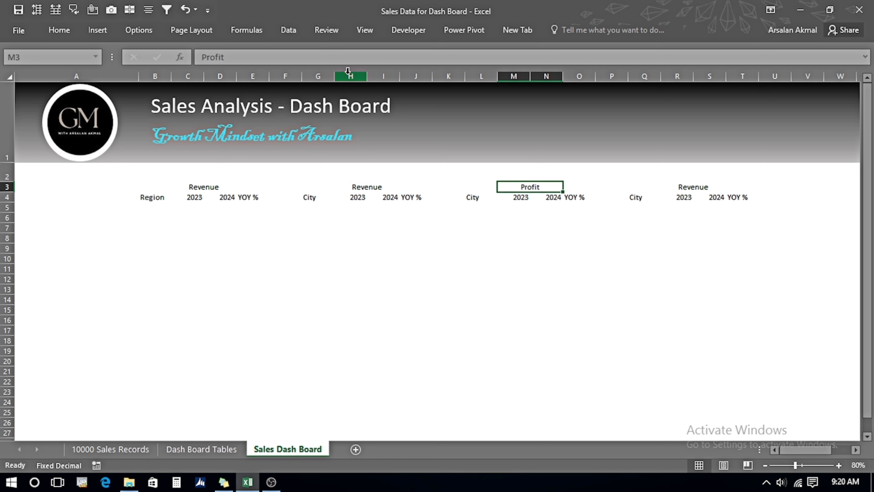
key(ctrl+c)
key(Right)
key(Right)
key(Right)
key(Right)
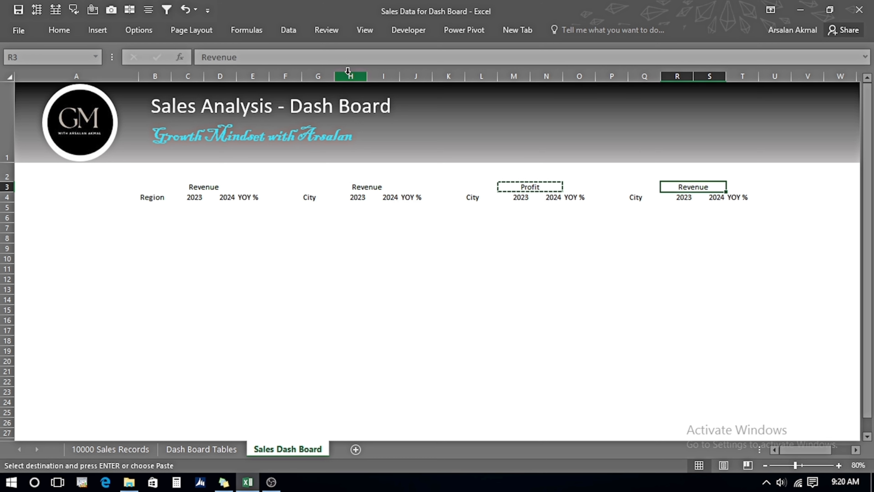
key(Return)
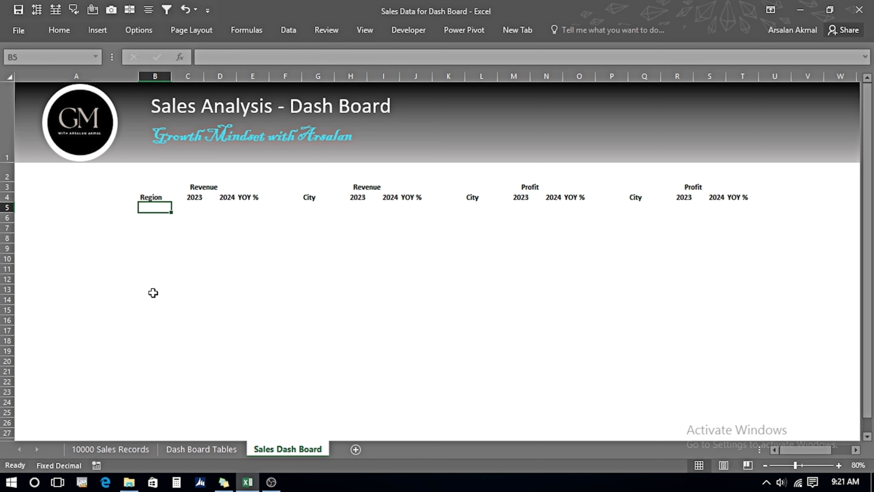
text(=)
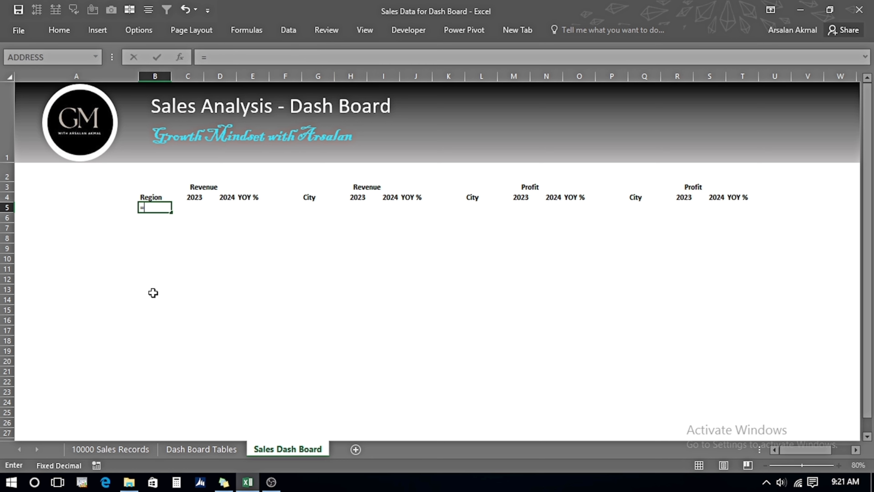
click(189, 453)
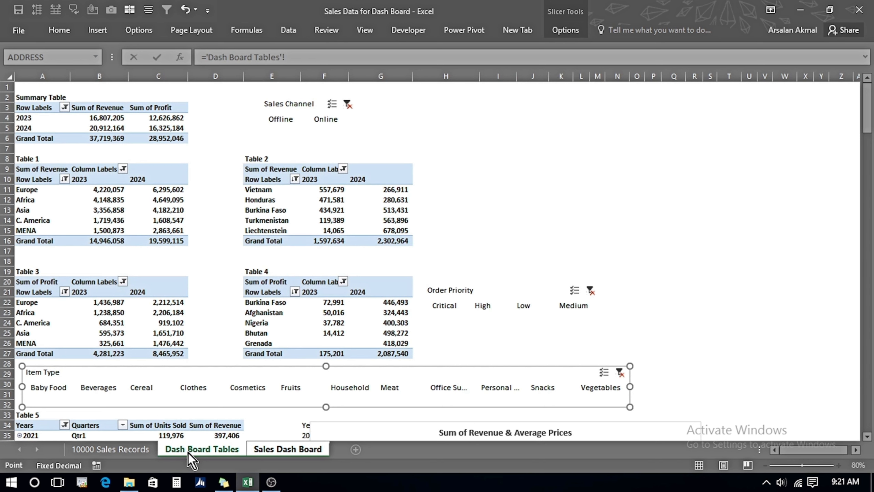
click(35, 192)
key(Escape)
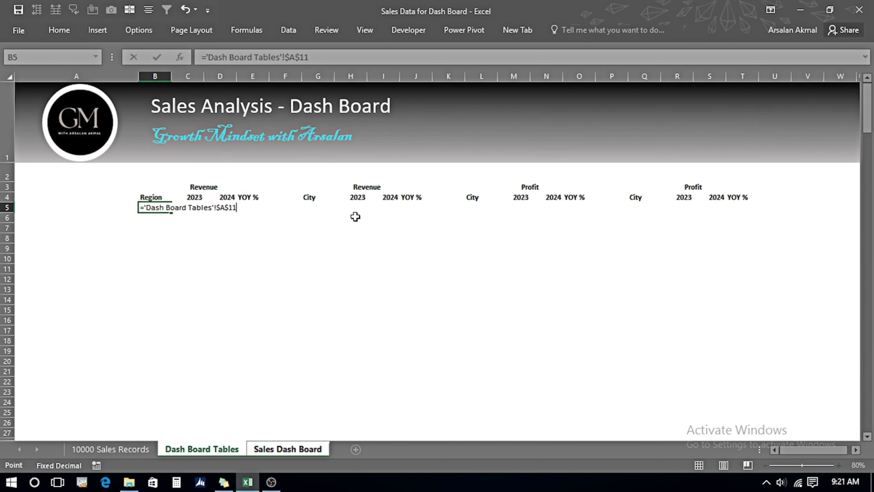
Link B5 to cell A11 of the Dash Board Tables sheet and make the reference relative.
text(=)
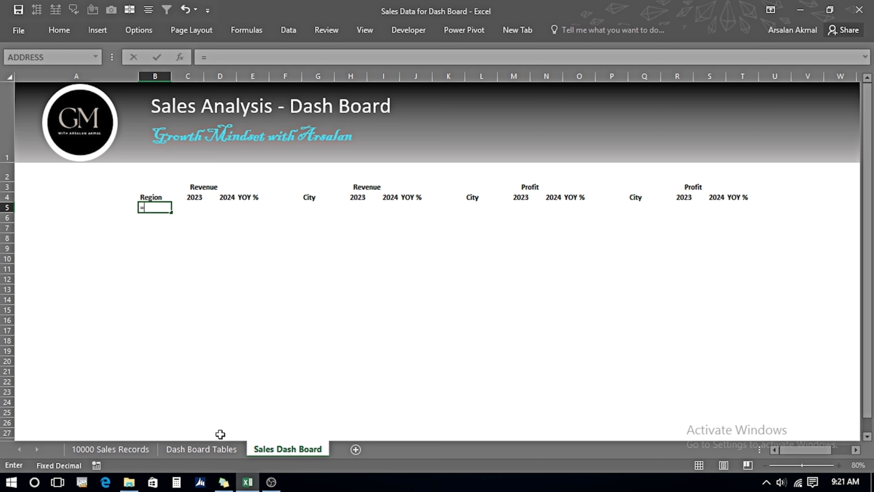
click(217, 451)
click(27, 190)
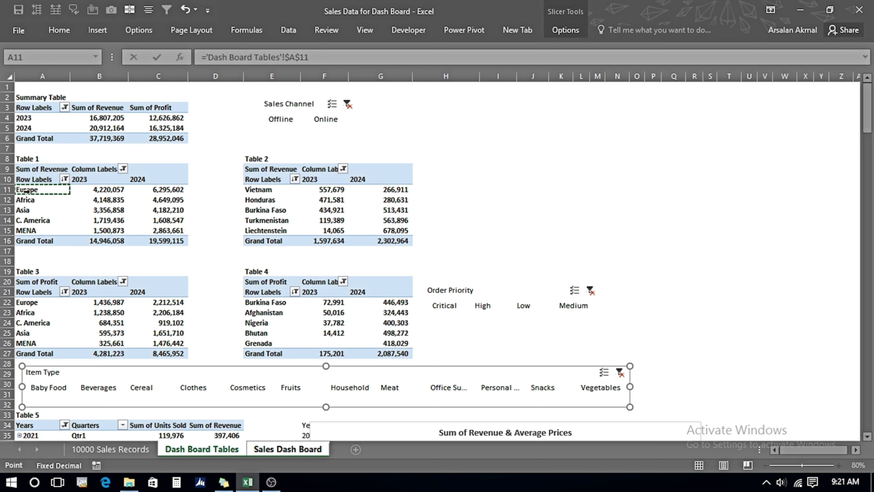
key(Return)
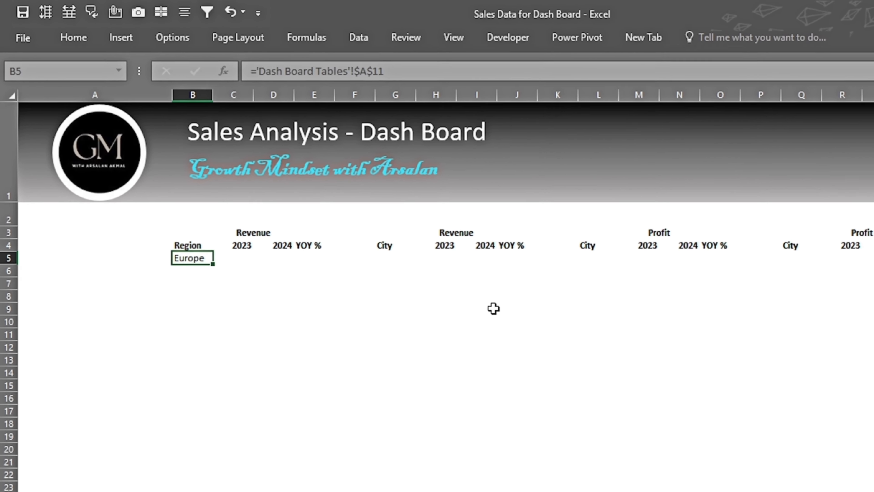
key(F2)
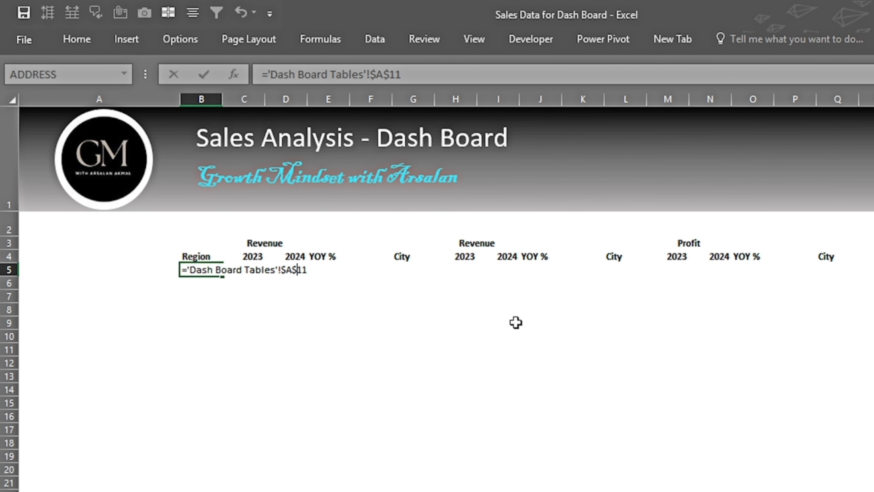
key(BackSpace)
key(BackSpace)
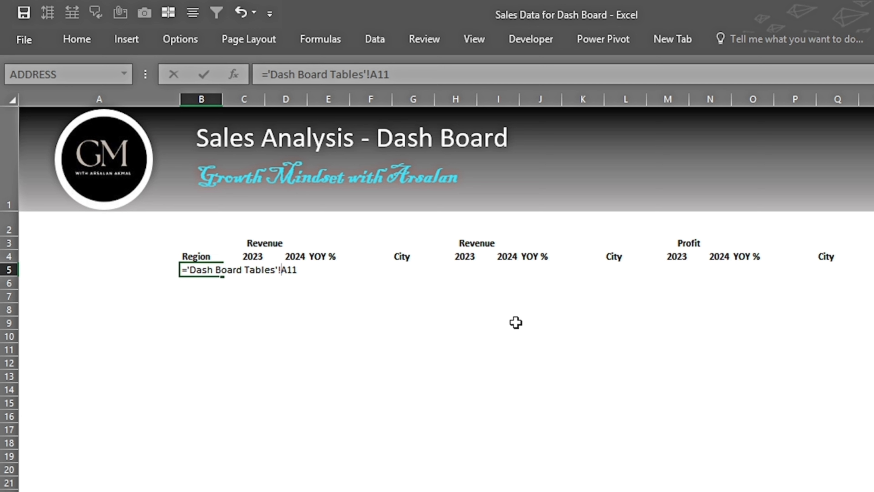
key(Return)
Copy the B5 link across B5:D10 to pull in Table 1's regional revenue figures.
key(Up)
key(ctrl+c)
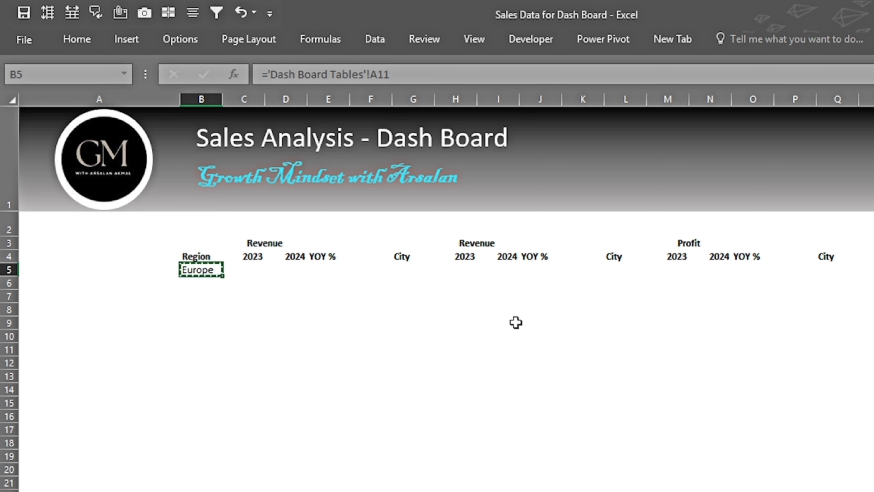
key(shift+Down)
key(shift+Down)
key(shift+Down)
key(shift+Down)
key(shift+Down)
key(shift+Right)
key(shift+Right)
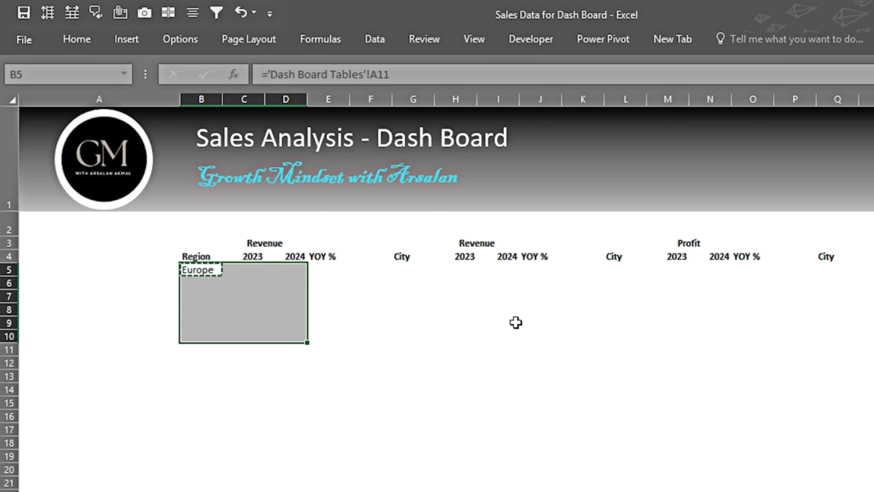
key(ctrl+v)
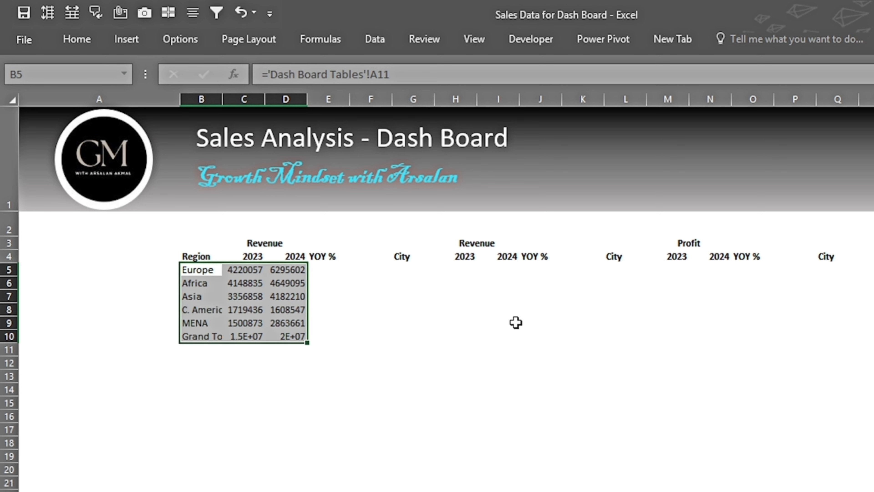
Enter the year-over-year formula =D5/C5-1 in E5.
key(Right)
key(Right)
key(Right)
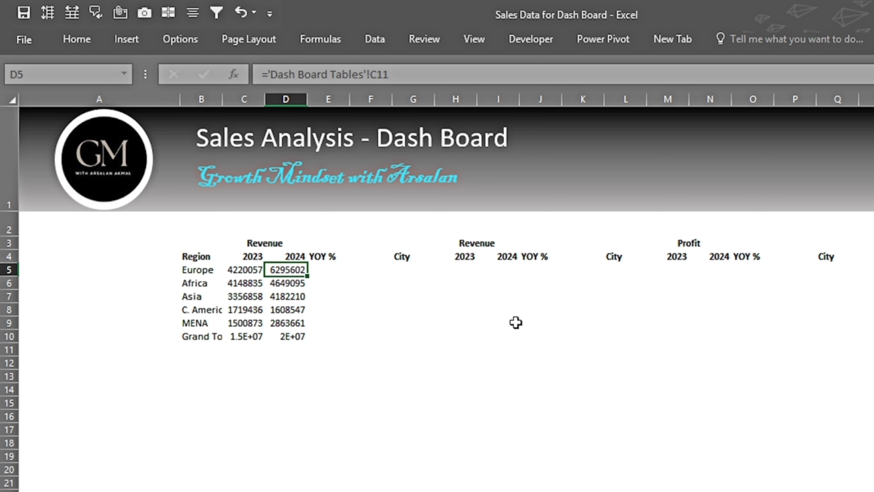
key(Up)
key(Down)
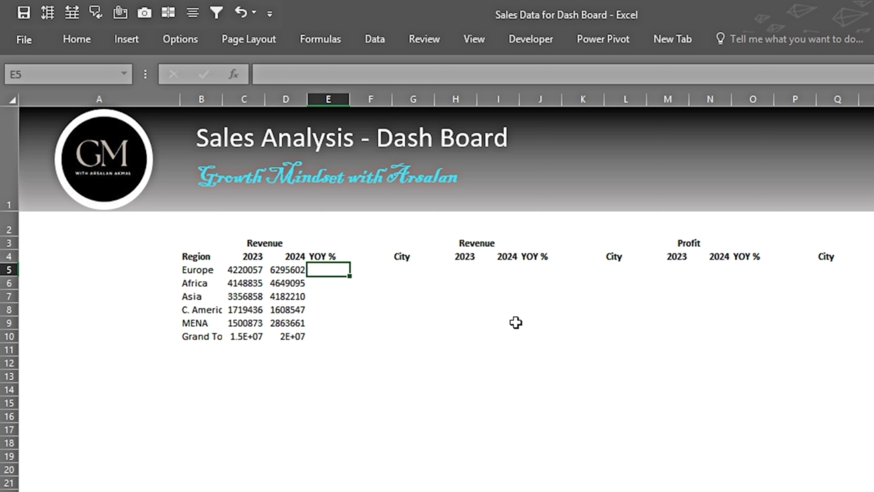
text(=)
key(Left)
text(/)
key(Left)
key(Left)
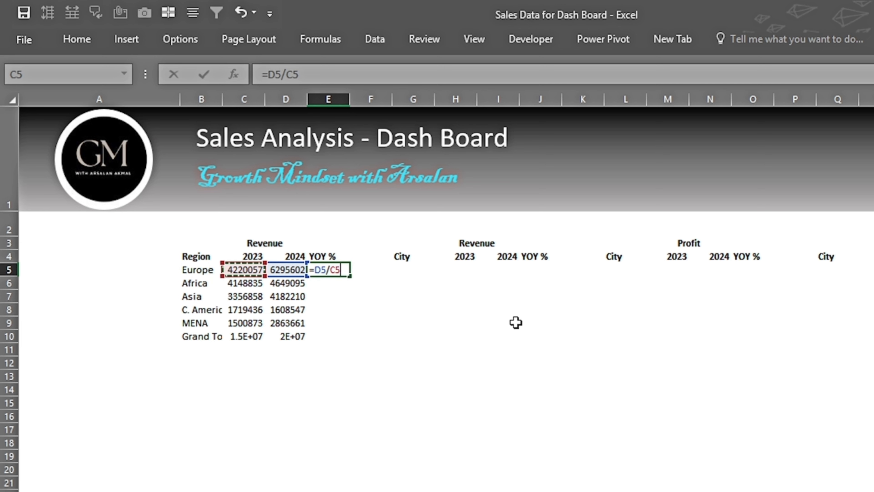
text(-1)
key(Return)
key(Up)
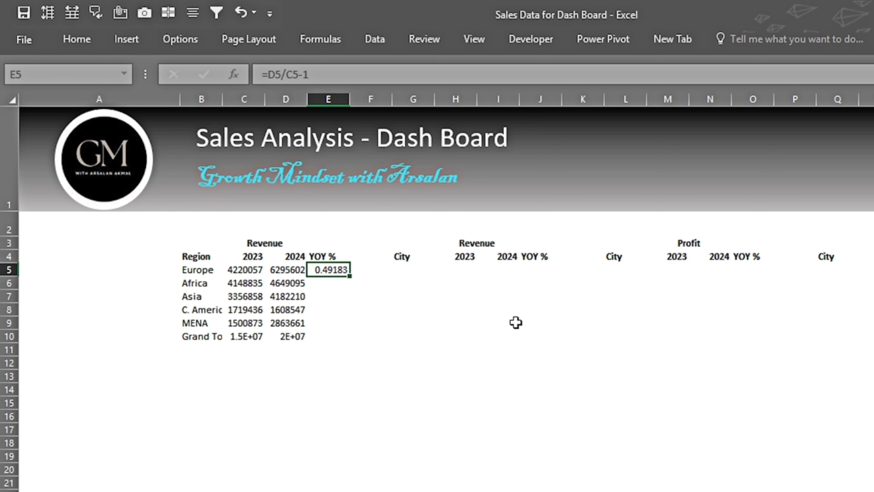
Copy the E5 YOY formula down through E10.
key(ctrl+c)
key(shift+Down)
key(shift+Down)
Format the 2023 and 2024 revenue values in C5:D10 with comma style and no decimals.
key(shift+Down)
key(shift+Down)
key(shift+Down)
key(ctrl+v)
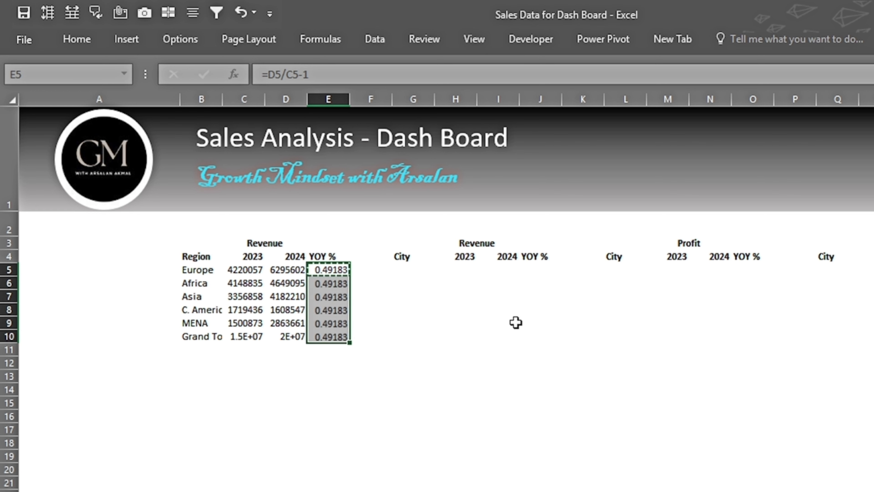
key(Left)
key(Left)
key(shift+Right)
key(shift+Down)
key(shift+Down)
key(shift+Down)
key(shift+Down)
key(shift+Down)
click(81, 39)
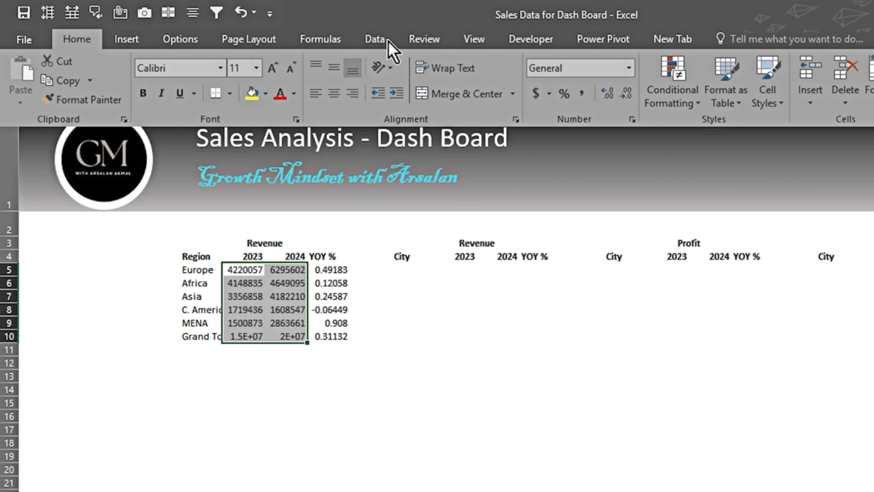
click(582, 94)
click(626, 93)
click(626, 93)
Format the YOY % cells E5:E10 as percentages.
click(391, 269)
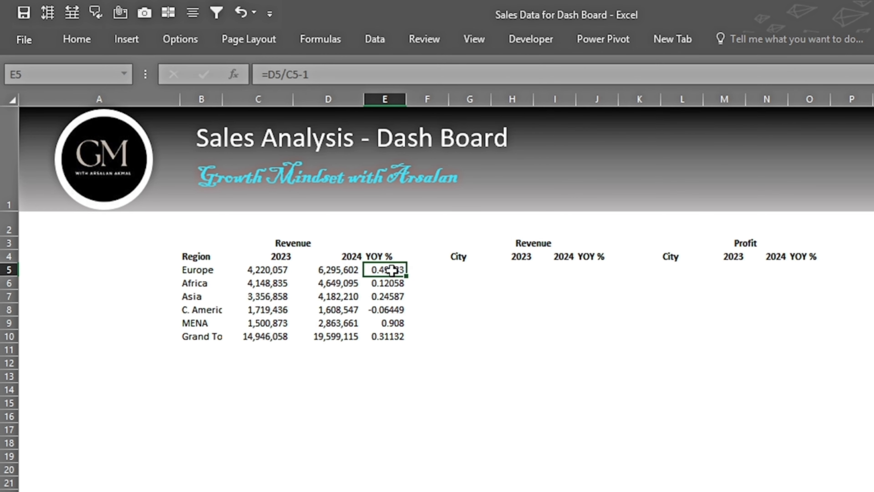
key(ctrl+shift+Down)
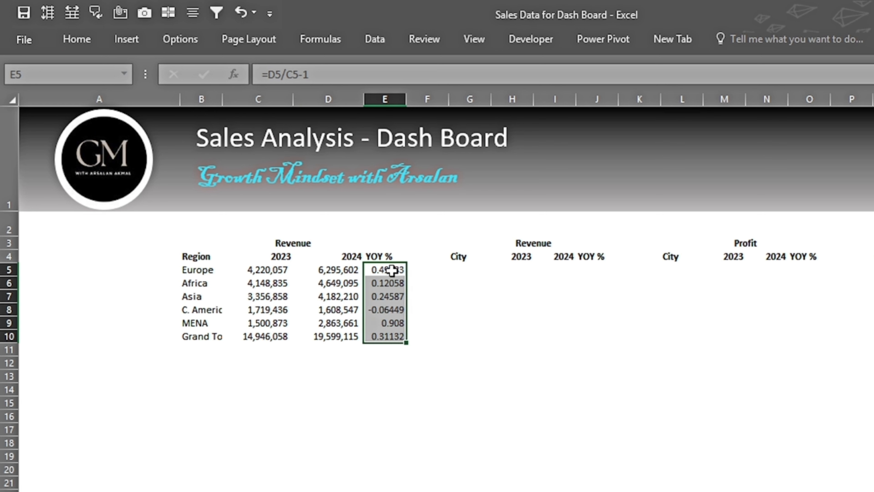
click(91, 41)
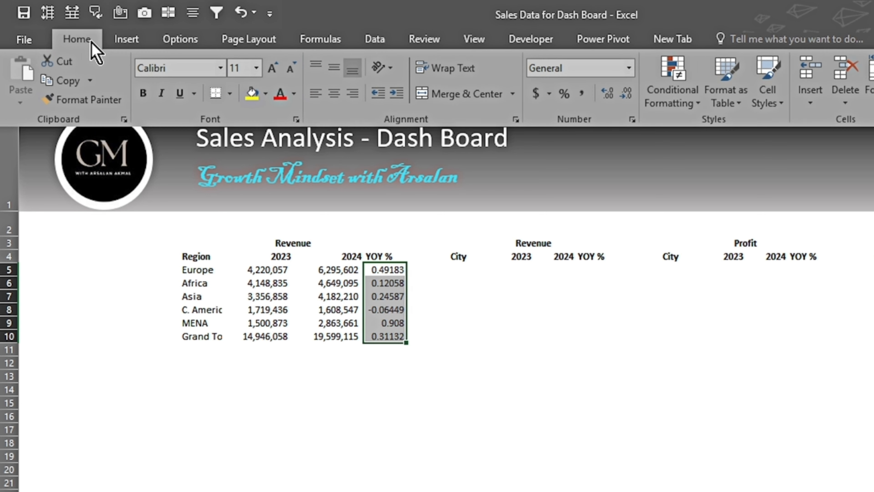
click(566, 97)
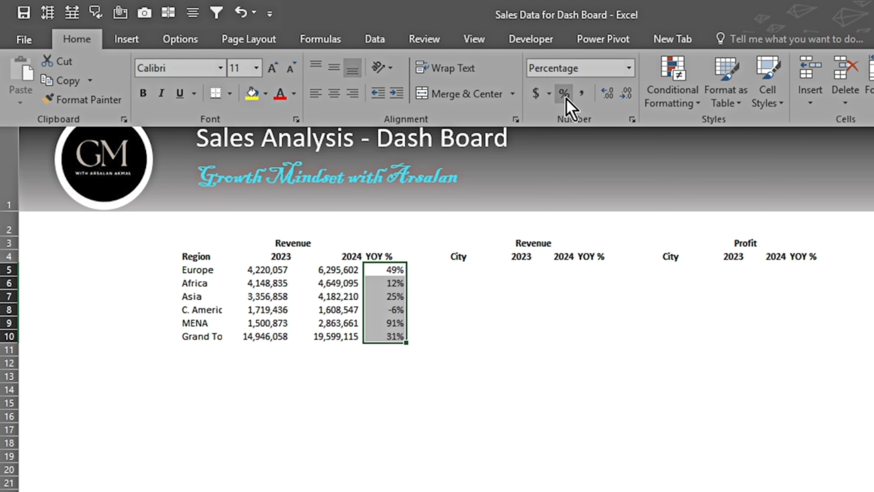
Rename the Grand Total label in B10 as Total.
click(201, 336)
key(F2)
key(shift+Home)
text(To)
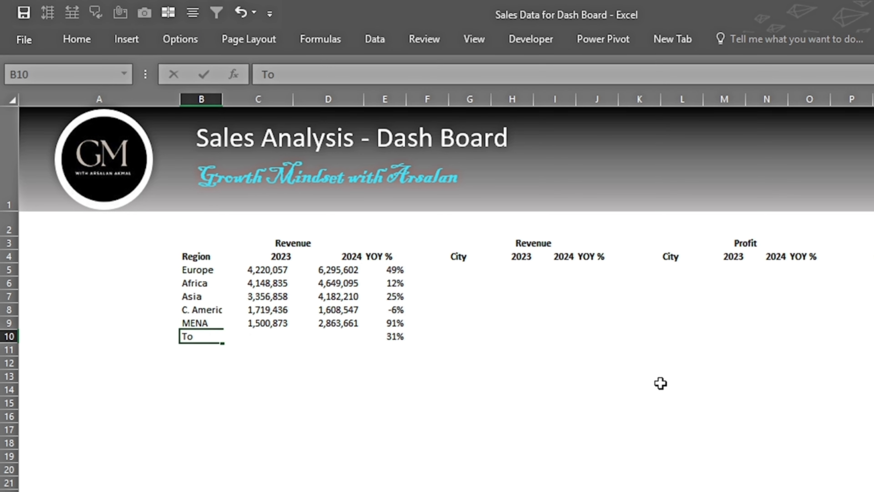
text(y)
key(BackSpace)
text(tal)
key(Tab)
Link G5 to cell E11 of the Dash Board Tables sheet as a relative reference.
key(Up)
key(Up)
key(Up)
key(Up)
key(Up)
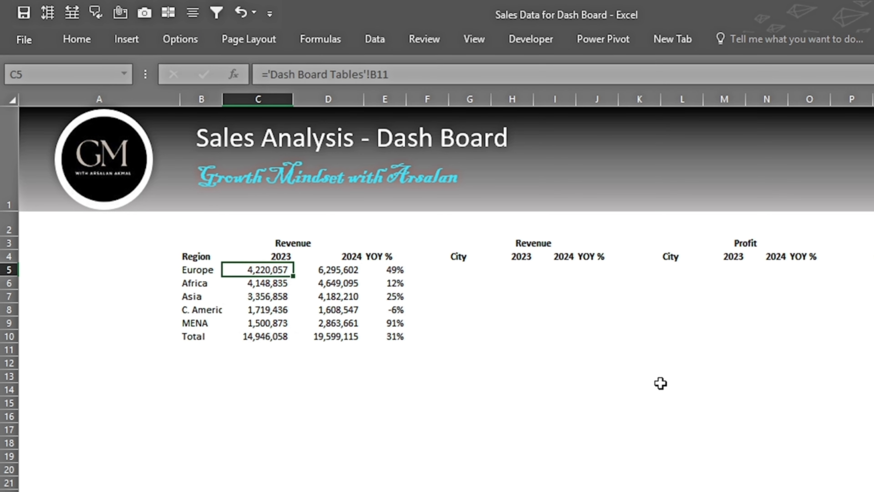
key(Right)
key(Right)
key(Right)
key(Right)
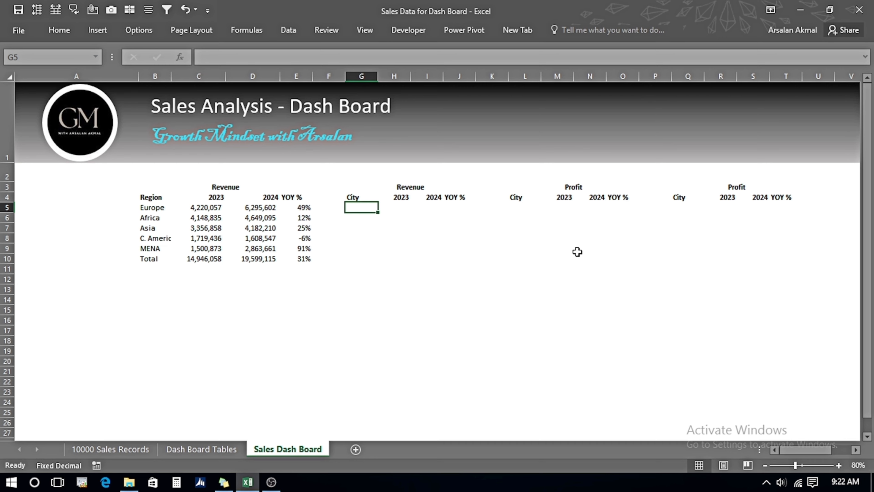
text(=)
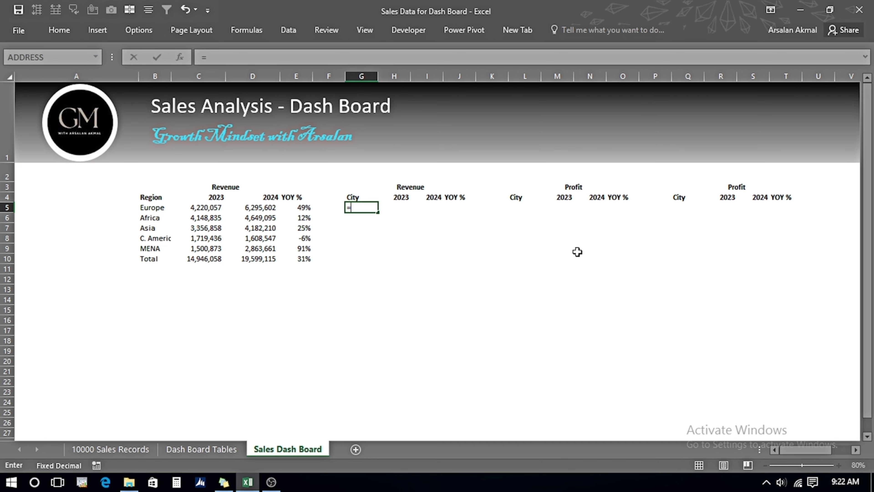
click(227, 448)
click(252, 193)
key(Return)
key(Up)
key(F2)
key(F4)
key(F4)
key(F4)
key(Return)
key(Up)
Copy the G5 link across G5:I10 to pull in Table 2's city revenue figures.
key(ctrl+c)
key(shift+Right)
key(shift+Right)
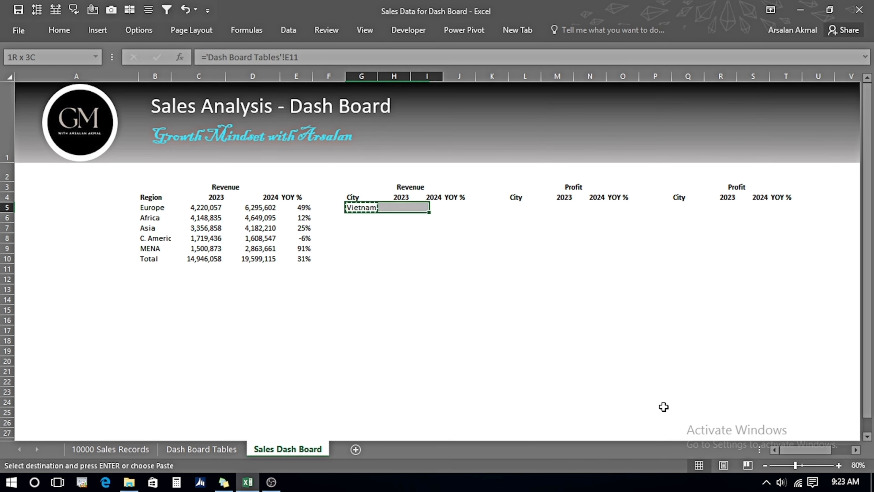
key(shift+Down)
key(shift+Down)
key(shift+Down)
key(shift+Down)
key(shift+Down)
key(Return)
Relabel the City block's grand total row in G10 as Total.
key(Down)
key(Down)
key(Down)
key(Down)
key(Down)
text(Total)
key(Tab)
Copy the YOY % formulas from E5:E10 into J5:J10.
key(Right)
key(Up)
key(Up)
key(Up)
key(Up)
key(Up)
key(ctrl+Left)
key(ctrl+Left)
key(shift+Down)
key(shift+Down)
key(shift+Down)
key(shift+Down)
key(shift+Down)
key(ctrl+c)
key(ctrl+Right)
key(ctrl+Right)
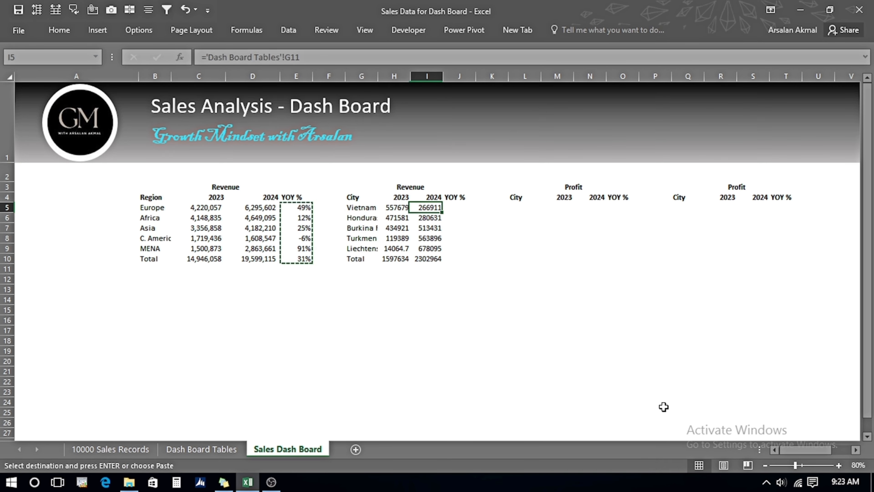
key(Right)
key(Return)
Format the City block's revenue values H5:I10 with comma style and no decimals.
key(Left)
key(Left)
key(shift+Right)
key(ctrl+shift+Down)
key(alt)
key(h)
key(k)
click(64, 34)
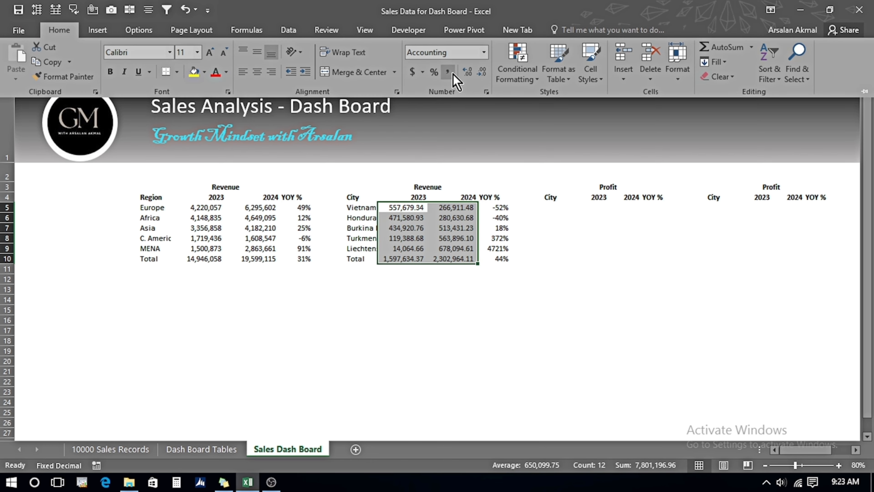
double_click(482, 73)
Link L5 to cell A22 of the Dash Board Tables sheet and make the reference relative.
click(501, 220)
key(Up)
key(Right)
key(Right)
text(=)
click(198, 452)
click(52, 303)
key(Return)
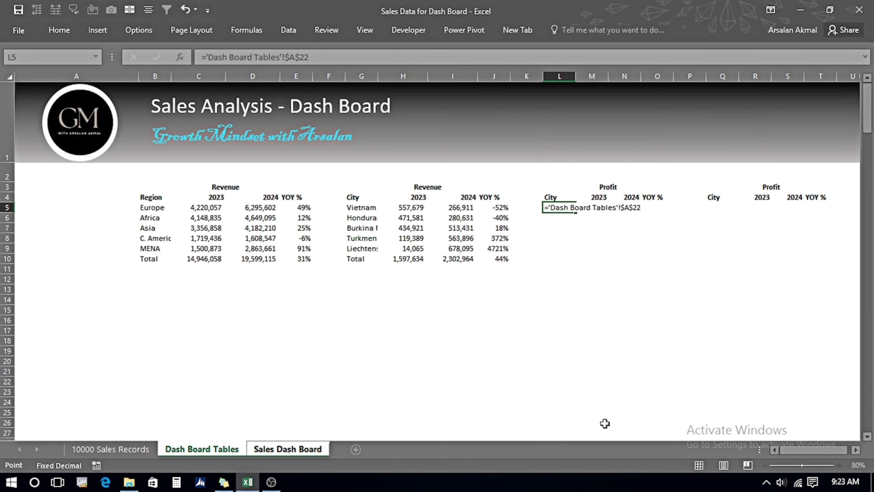
key(F2)
key(F4)
key(F4)
key(F4)
key(Return)
Copy the L5 link across L5:N10 to pull in Table 3's regional profit figures.
key(ctrl+c)
key(shift+Right)
key(shift+Right)
key(shift+Down)
key(shift+Down)
key(shift+Down)
key(shift+Down)
key(shift+Down)
key(Return)
key(Right)
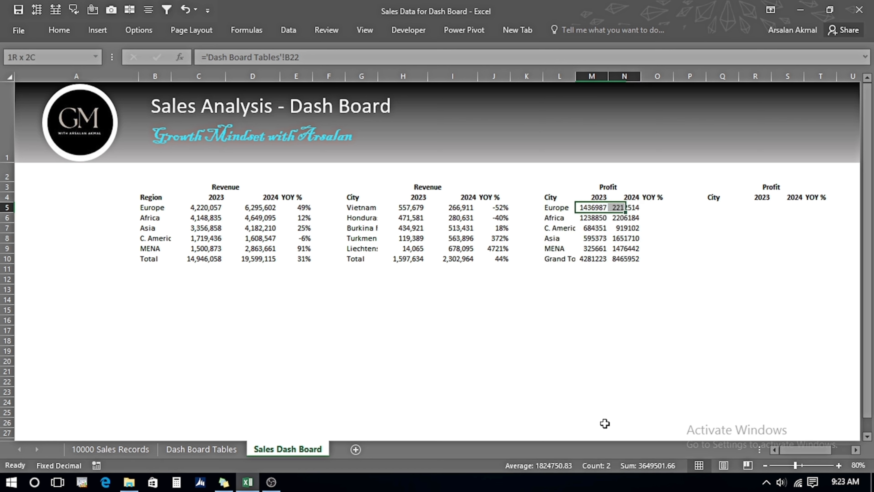
Format the regional profit values M5:N10 with comma style and no decimals.
key(shift+Right)
key(ctrl+shift+Down)
click(59, 30)
click(451, 73)
double_click(484, 73)
Fill O5:O10 with the YOY % formulas for the regional profit block.
key(Right)
key(Right)
text(=)
key(Left)
key(slash)
key(Left)
key(Left)
key(Escape)
key(Left)
key(Left)
key(Left)
key(Left)
key(Left)
key(ctrl+shift+Down)
key(ctrl+c)
key(Right)
key(Right)
key(Right)
key(Right)
key(Right)
key(Return)
Link Q5 to cell E22 of the Dash Board Tables sheet and make the reference relative.
key(Down)
key(F2)
key(Escape)
key(Right)
key(Right)
key(Up)
text(=)
click(201, 449)
click(265, 303)
key(Return)
key(Up)
key(F2)
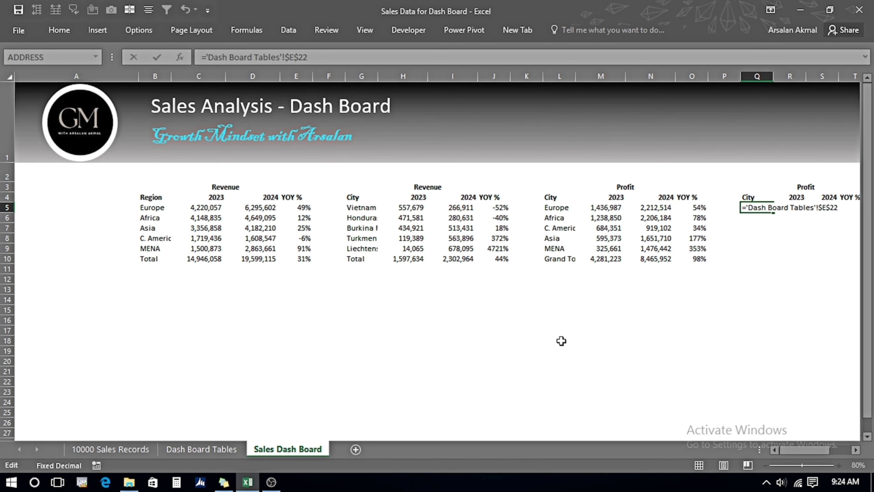
key(F4)
key(F4)
key(F4)
key(Return)
Copy the Q5 link across Q5:S10 to pull in Table 4's city profit figures.
key(Up)
key(ctrl+c)
key(shift+Down)
key(shift+Down)
key(shift+Down)
key(shift+Down)
key(shift+Down)
key(shift+Right)
key(shift+Right)
key(Return)
Copy the YOY % formulas from O5:O10 into T5:T10.
key(Left)
key(Left)
key(ctrl+shift+Down)
key(ctrl+c)
key(Right)
key(Right)
key(Right)
key(Right)
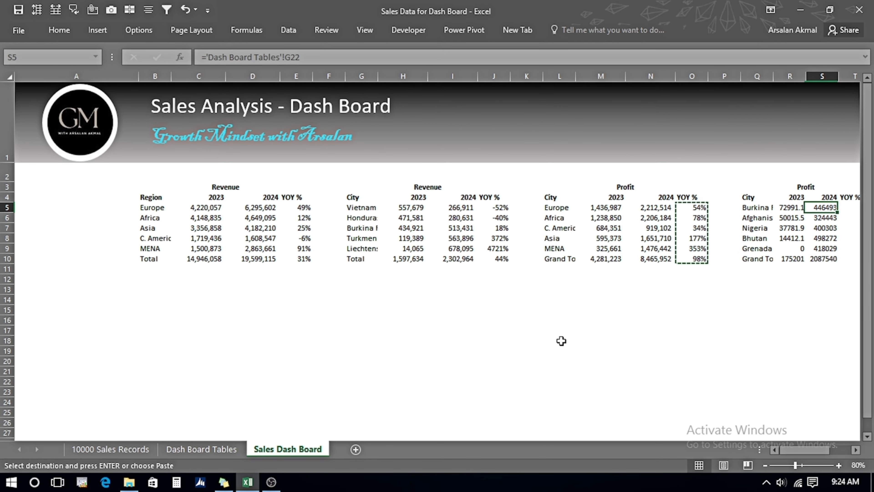
key(Right)
key(Return)
Format the city profit values R5:S10 with comma style and no decimals.
key(Left)
key(Left)
key(shift+Right)
key(ctrl+shift+Down)
click(59, 30)
click(449, 75)
double_click(483, 75)
click(602, 234)
click(774, 452)
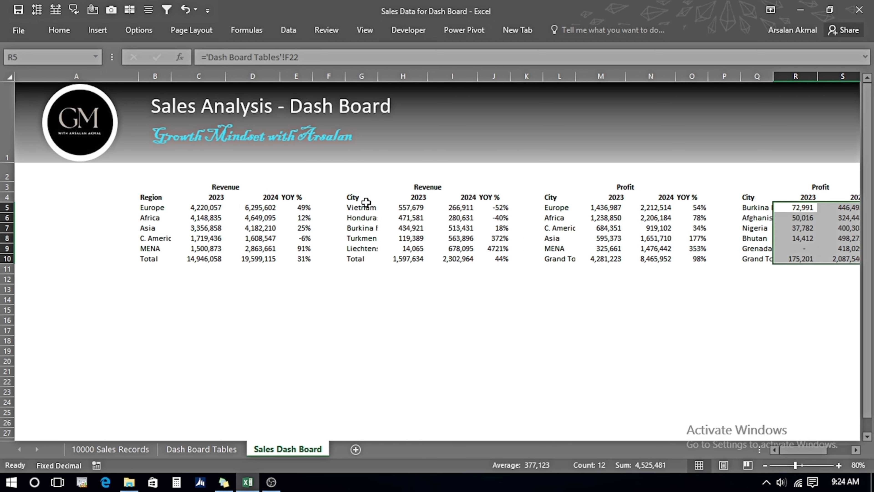
Set the width of the separator columns F, K and P to 1.
right_click(322, 77)
click(373, 233)
text(1)
key(Return)
click(501, 76)
key(F4)
click(662, 76)
key(F4)
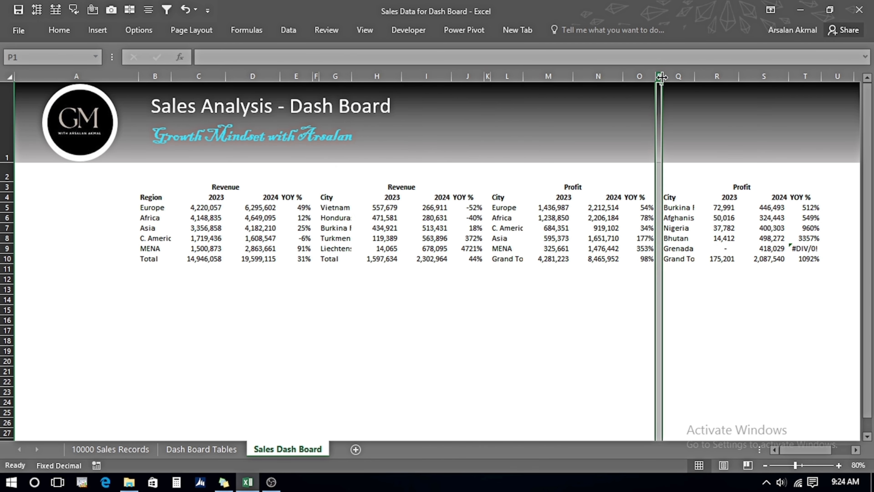
Make the Total row B10:T10 bold.
click(166, 260)
key(ctrl+shift+Right)
key(ctrl+shift+Right)
key(ctrl+shift+Right)
key(ctrl+shift+Right)
key(ctrl+shift+Right)
key(ctrl+shift+Right)
key(ctrl+shift+Right)
key(ctrl+b)
click(377, 303)
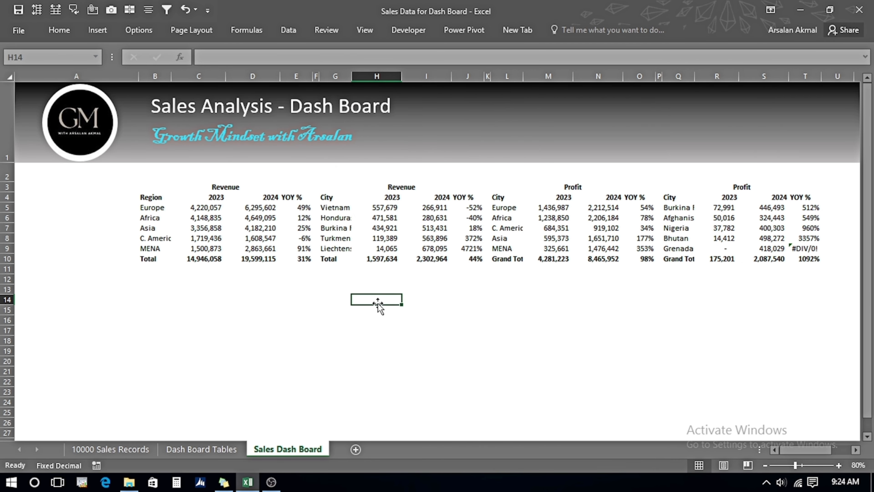
Draw a rounded rectangle below the tables, about 7 in wide and 2.4 in tall.
click(365, 206)
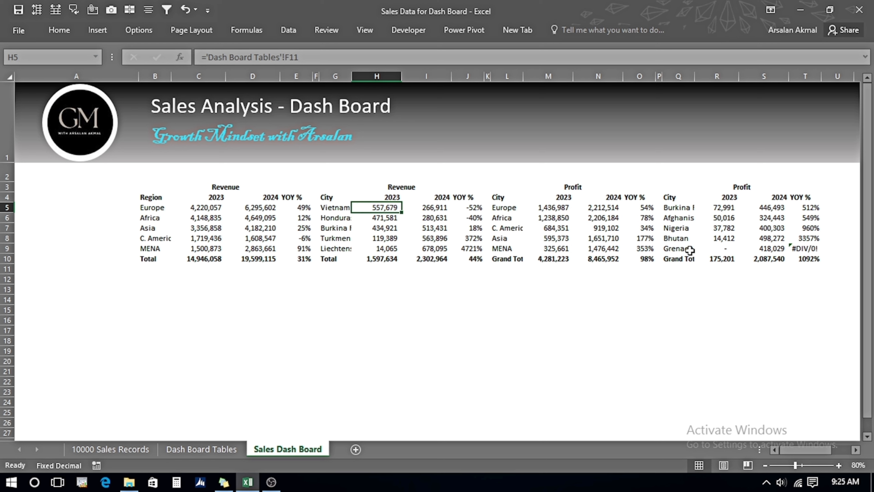
click(801, 257)
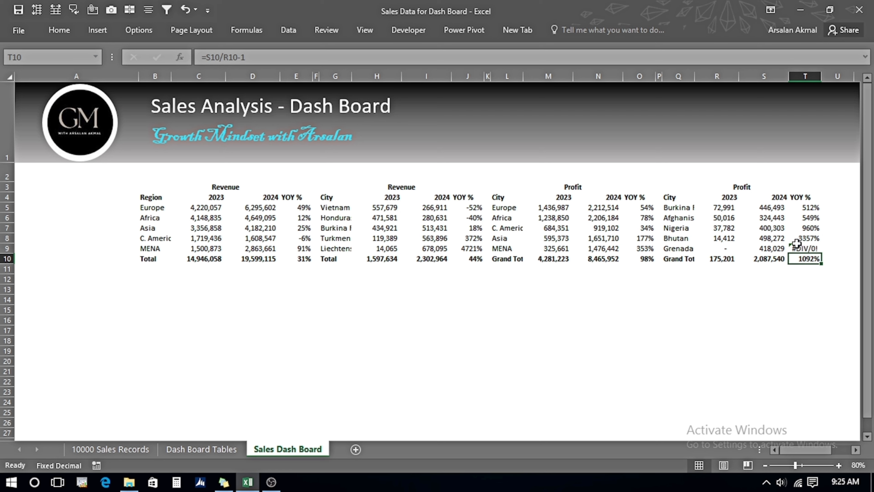
click(154, 289)
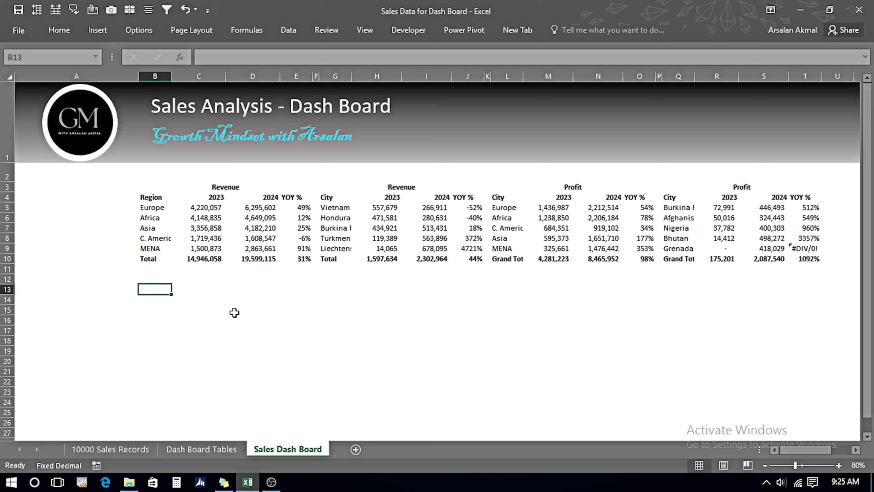
click(97, 31)
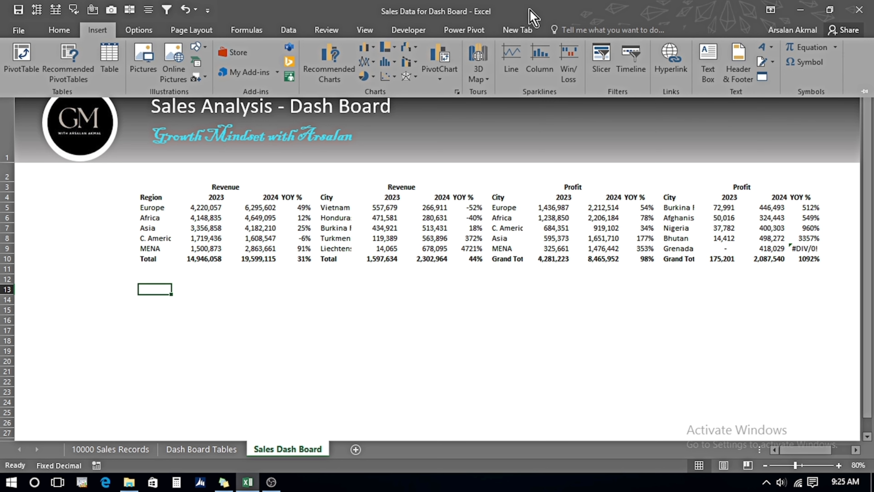
click(206, 49)
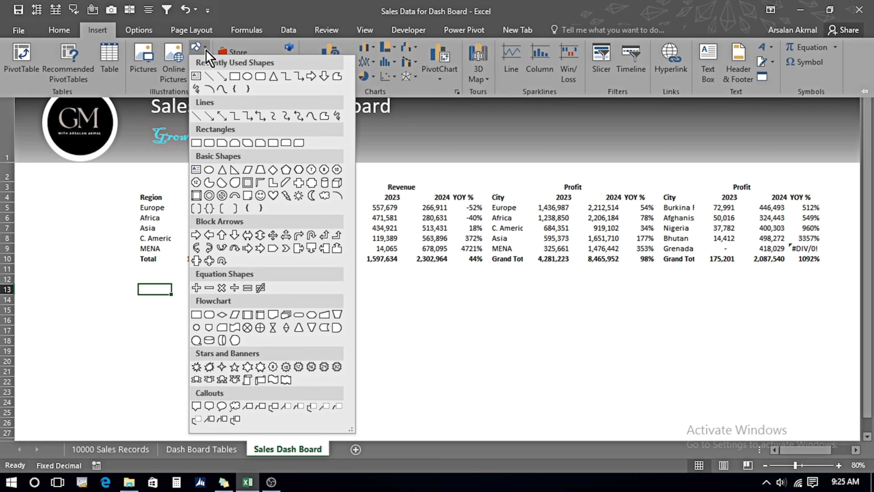
click(209, 143)
mouse_move(138, 295)
mouse_down()
mouse_move(506, 434)
mouse_move(476, 318)
mouse_move(489, 318)
mouse_up()
scroll(870, 196, up, 3)
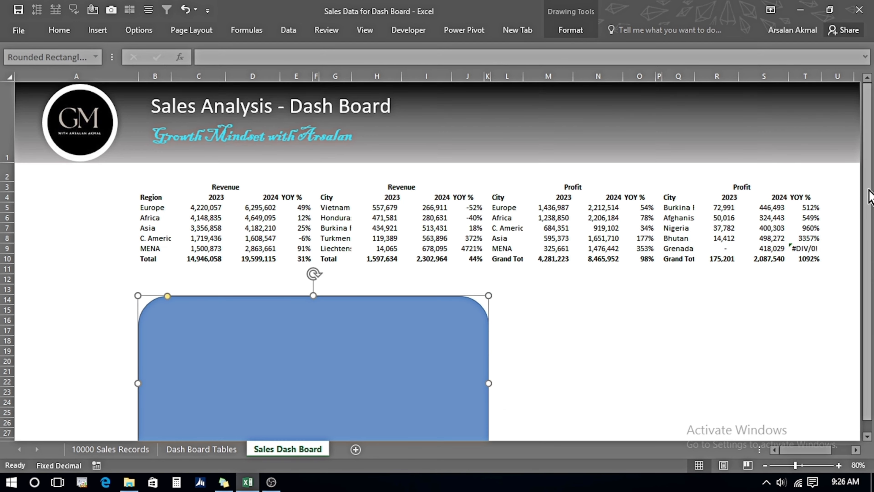
scroll(662, 320, down, 1)
drag(488, 380, 484, 334)
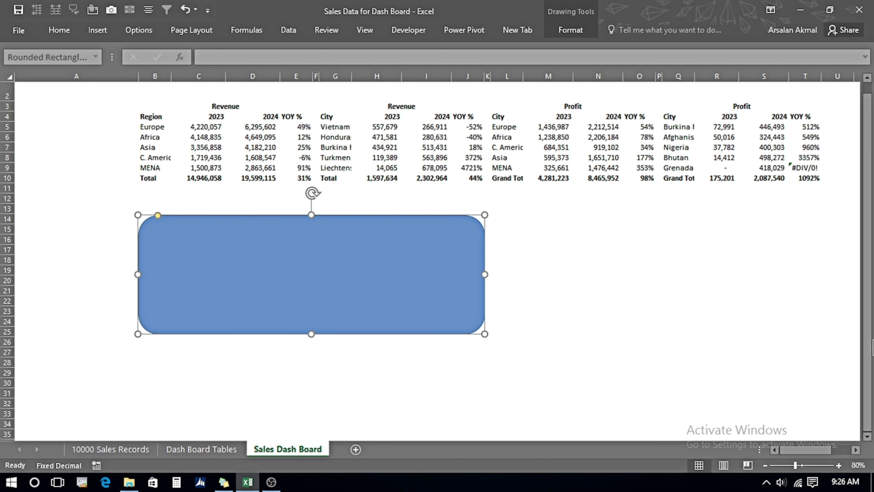
drag(871, 347, 871, 343)
Fill the rounded rectangle with black.
click(569, 30)
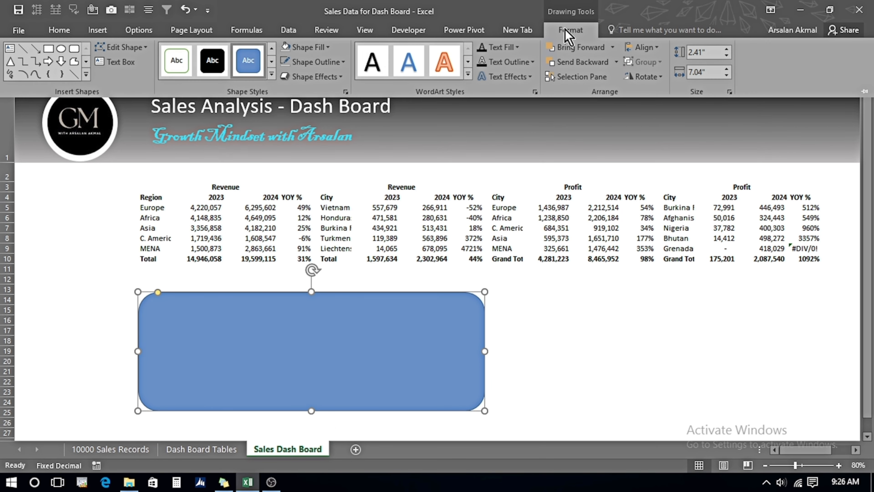
click(330, 49)
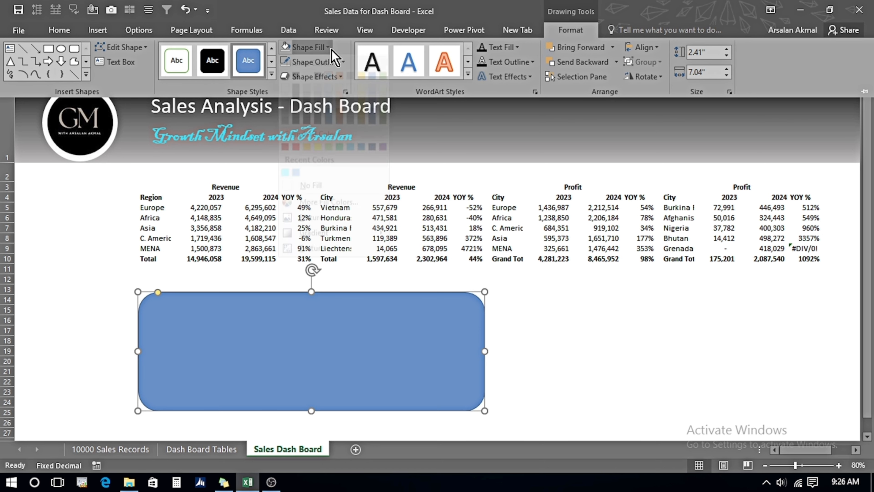
click(296, 90)
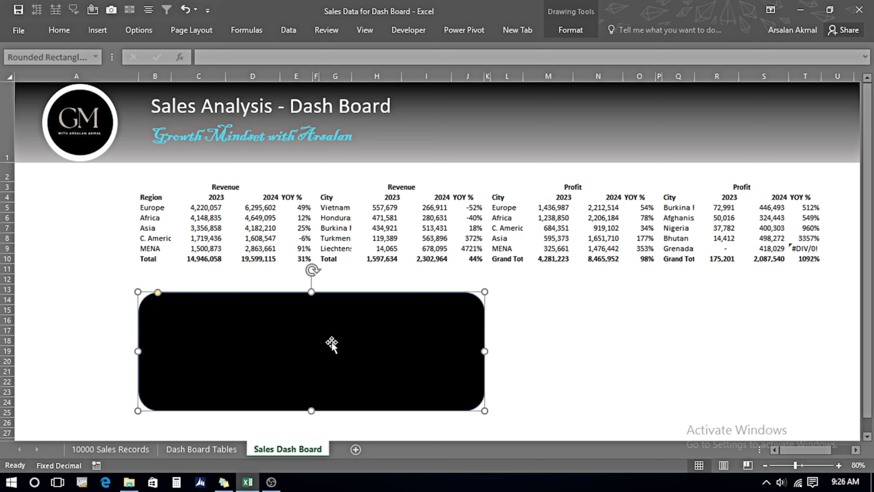
Duplicate the rectangle and fill the copy with Gray-25%, Background 2, Darker 25%.
key(ctrl+d)
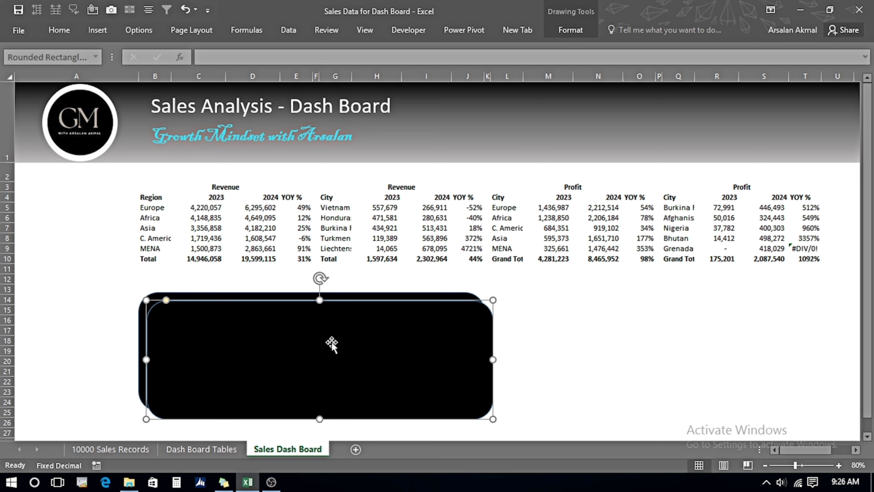
click(571, 31)
click(323, 47)
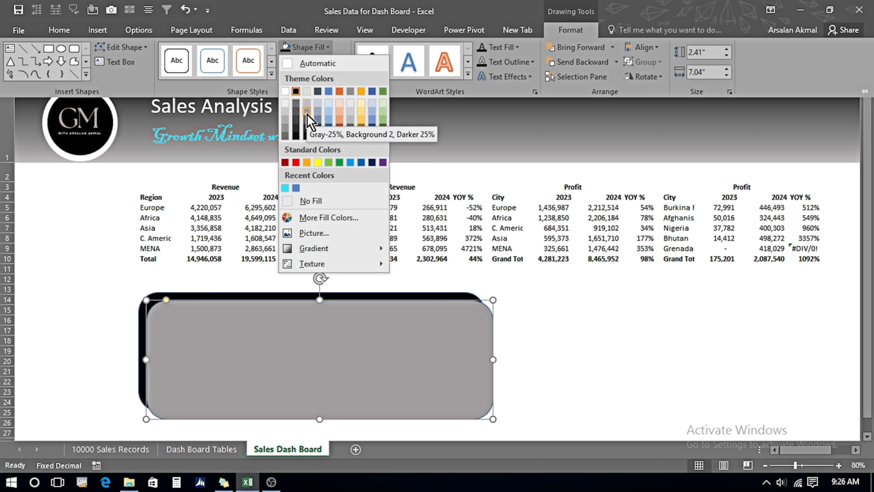
click(307, 111)
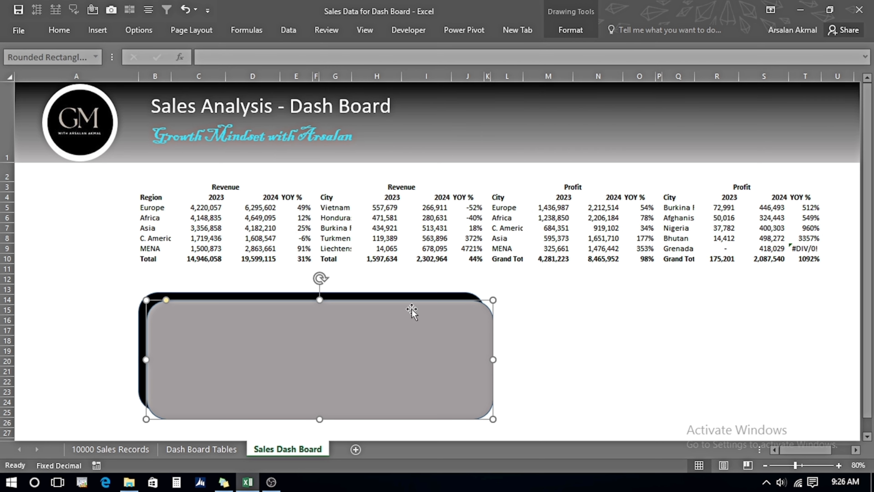
Send the gray copy backward so it sits behind the black rectangle as a shadow.
click(571, 32)
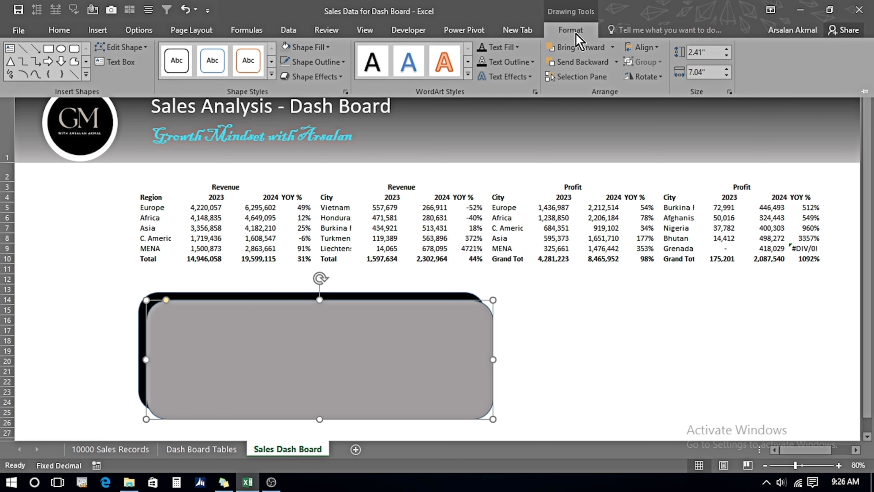
click(582, 62)
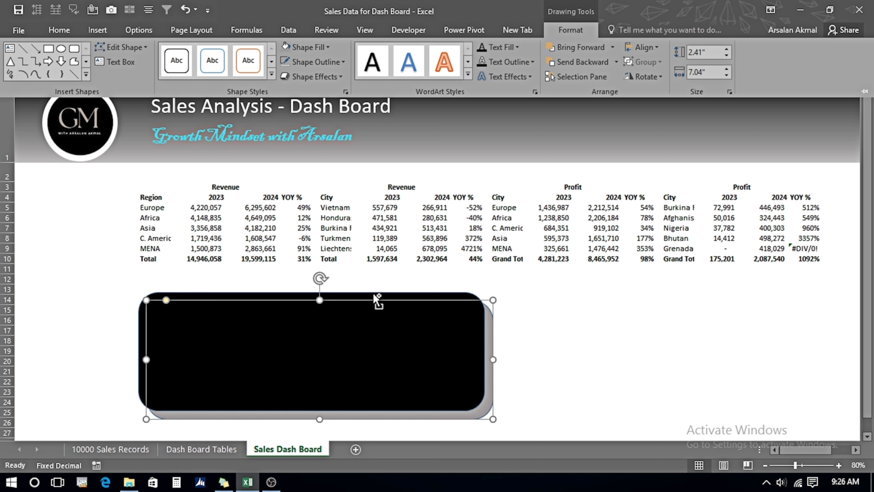
click(377, 301)
click(378, 345)
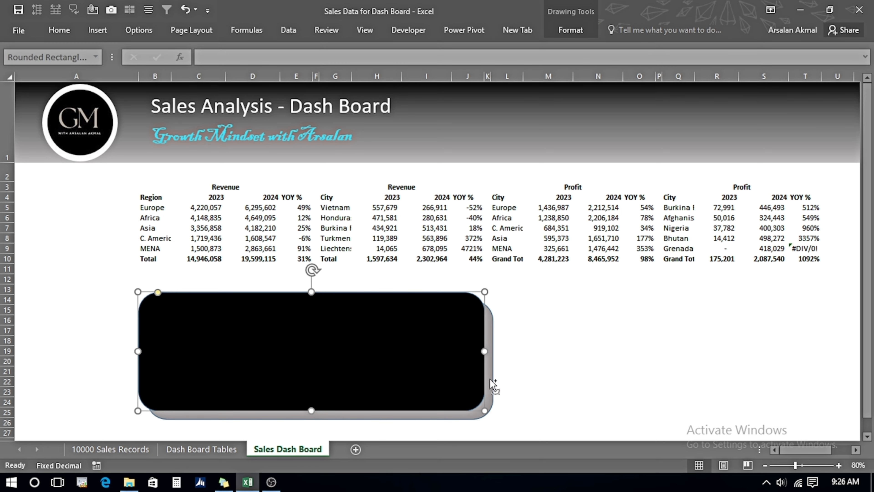
Select both rectangles and duplicate the pair to the right of the original.
key(Escape)
click(476, 369)
shift+click(490, 378)
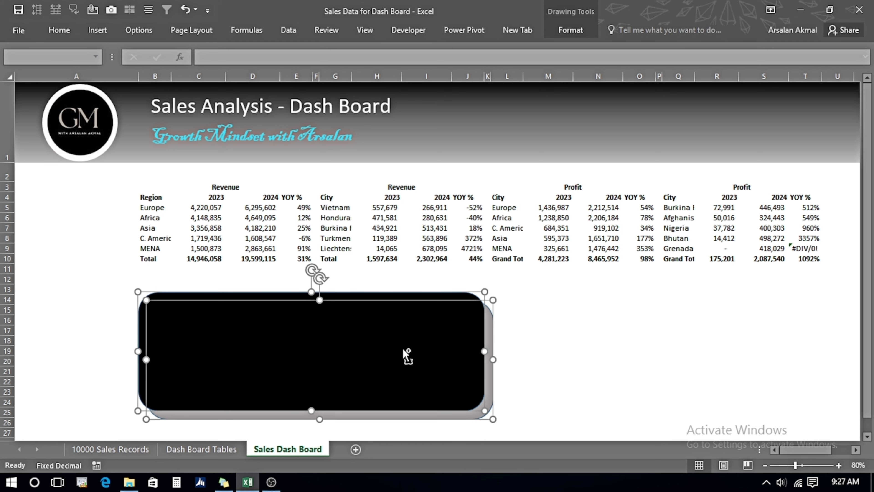
drag(409, 354, 764, 353)
click(313, 283)
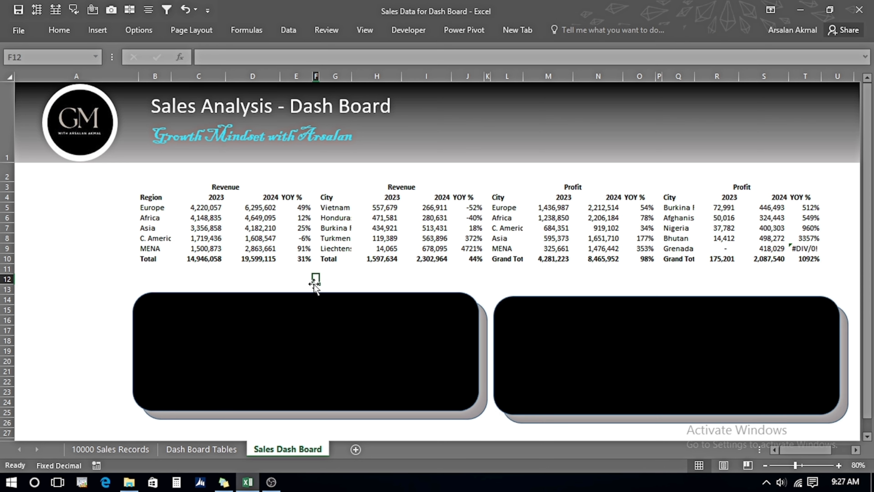
Copy the Sum of Revenue & Average Prices chart from Dash Board Tables and paste it onto the Sales Dash Board.
click(193, 450)
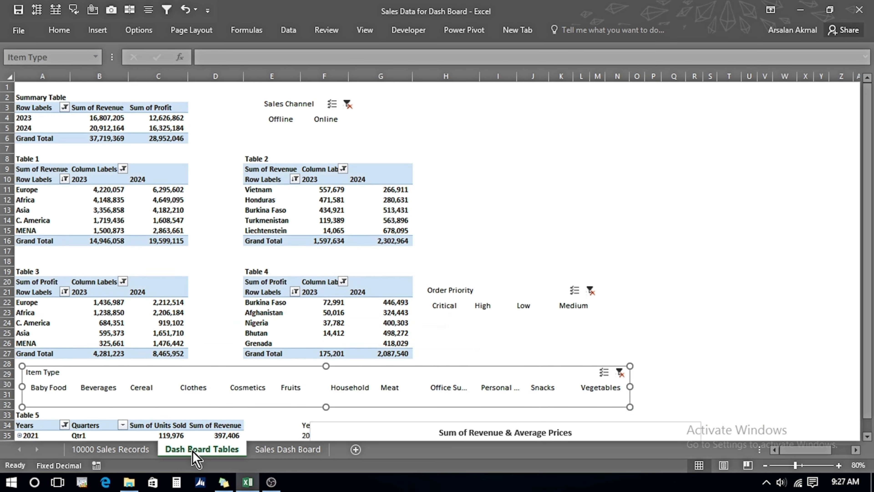
scroll(503, 230, down, 9)
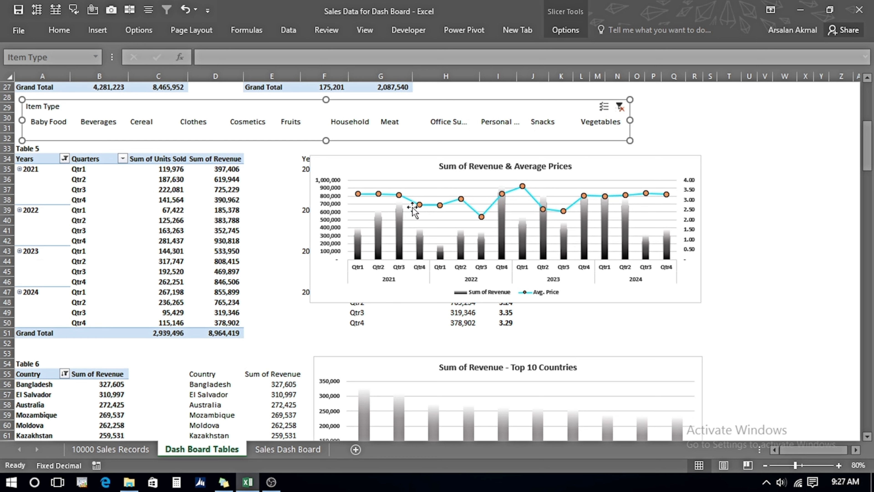
click(419, 169)
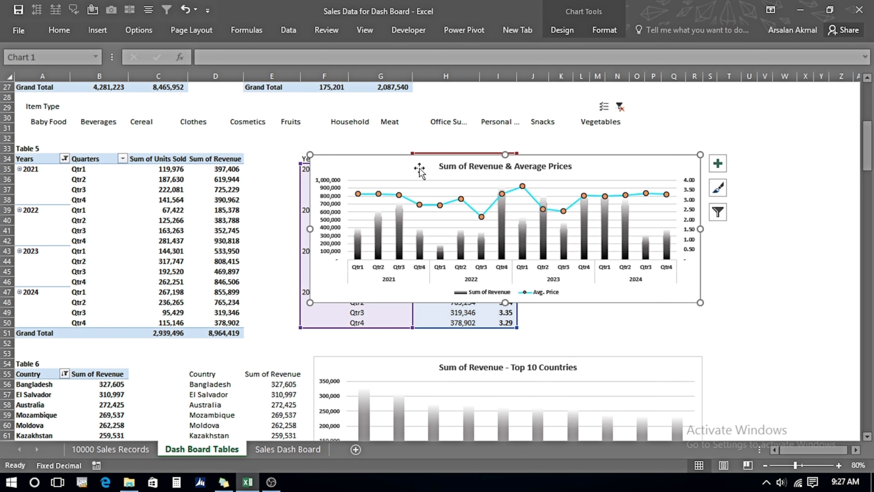
click(293, 450)
click(173, 331)
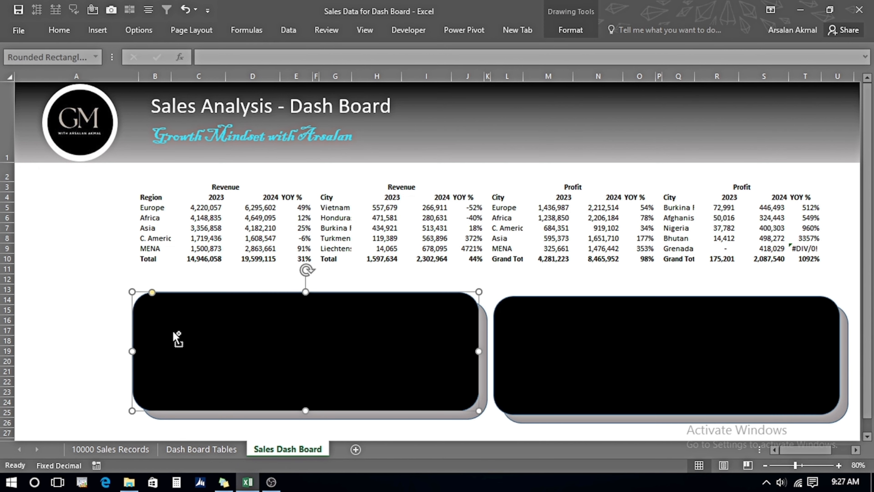
key(ctrl+v)
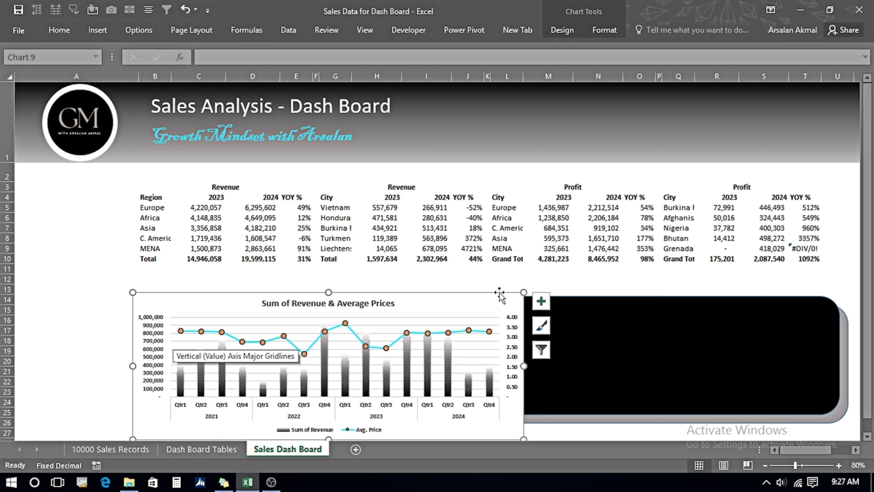
Resize and position the pasted chart to fit inside the left black rectangle.
drag(524, 292, 467, 306)
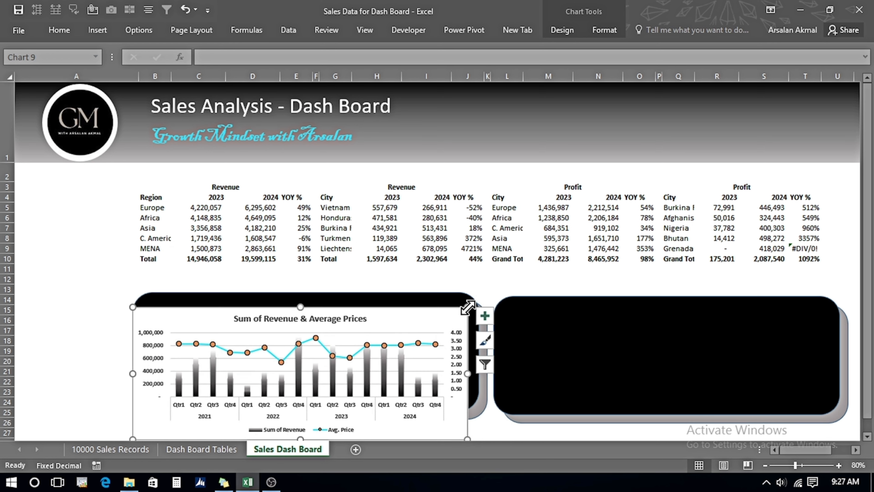
drag(395, 321, 402, 286)
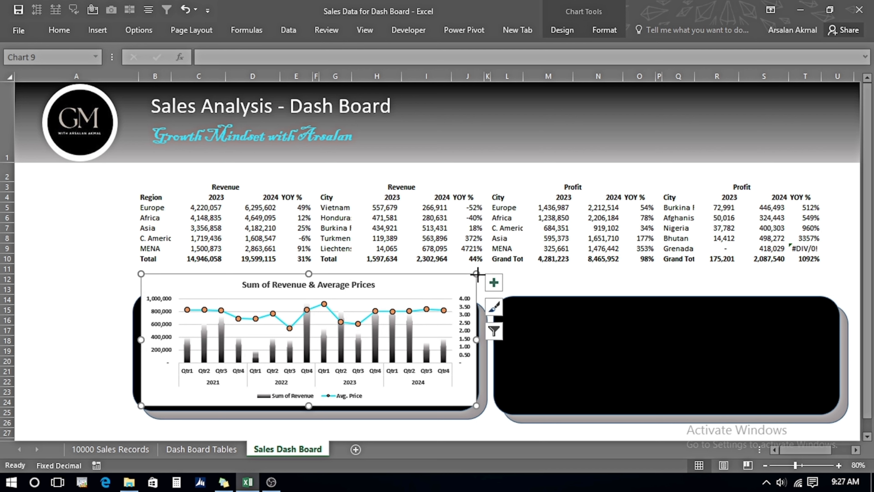
drag(476, 274, 449, 302)
click(328, 339)
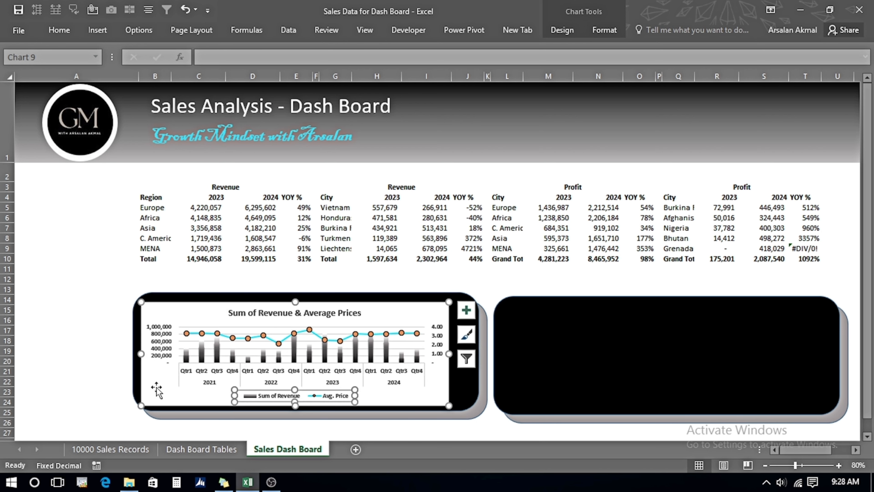
click(65, 331)
click(298, 388)
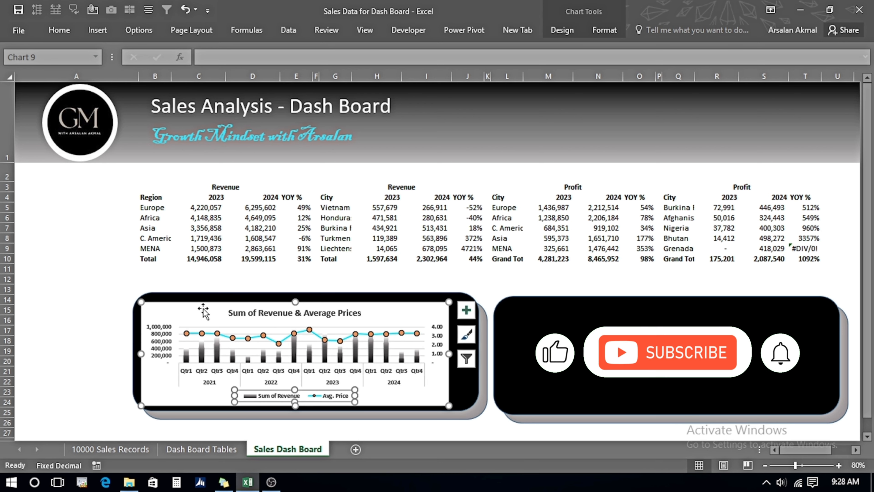
drag(203, 310, 212, 307)
Copy the Sum of Revenue - Top 10 Countries chart from Dash Board Tables and paste it onto the Sales Dash Board.
click(551, 329)
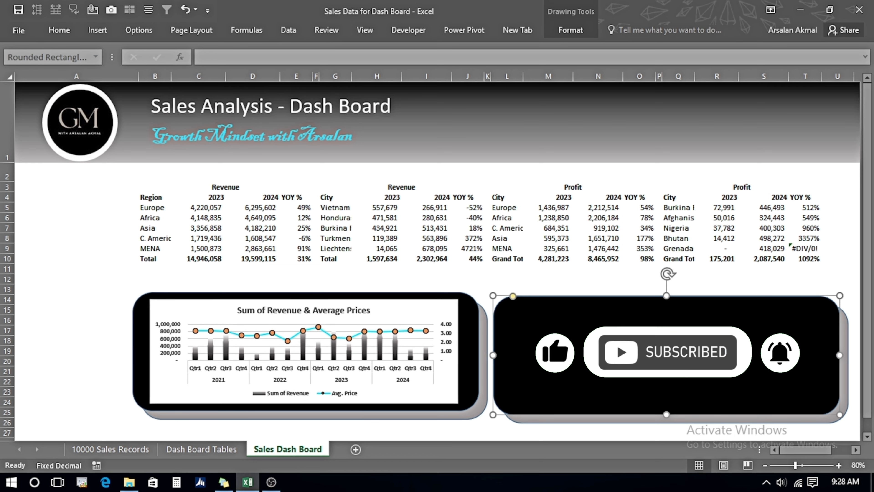
click(199, 448)
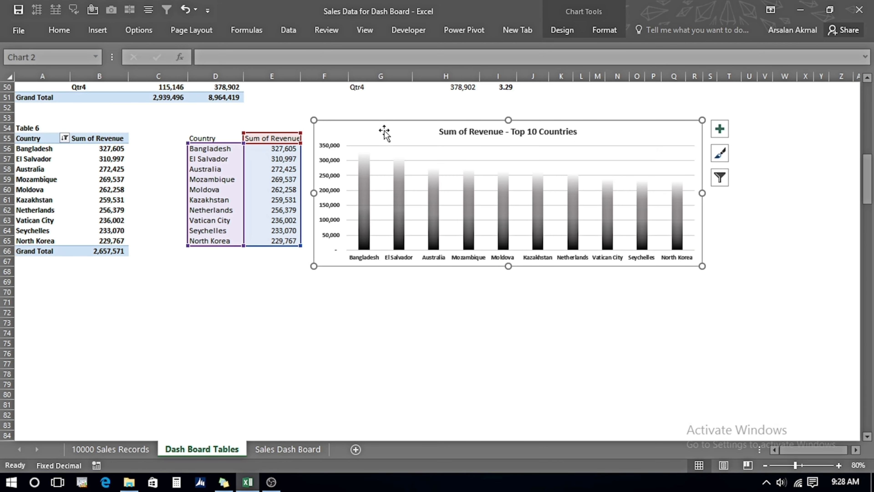
click(306, 450)
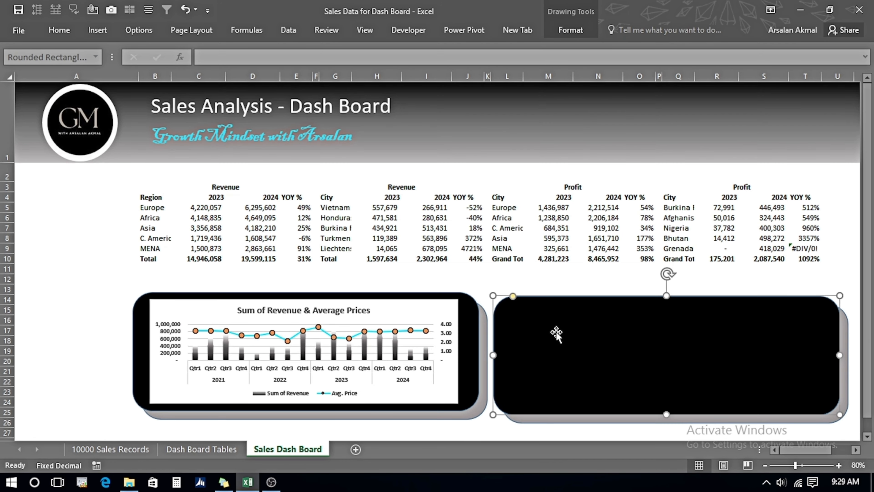
key(ctrl+v)
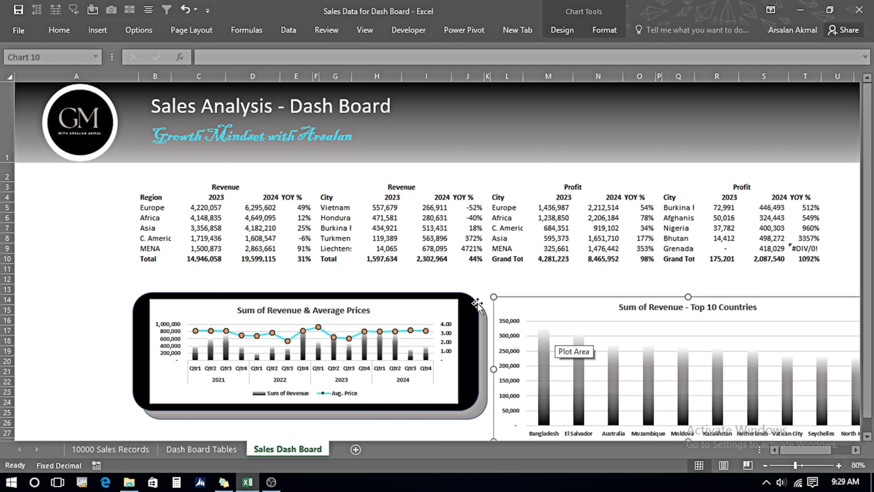
Resize and position the pasted chart to fit inside the right black rectangle.
drag(535, 329, 536, 330)
drag(608, 341, 571, 313)
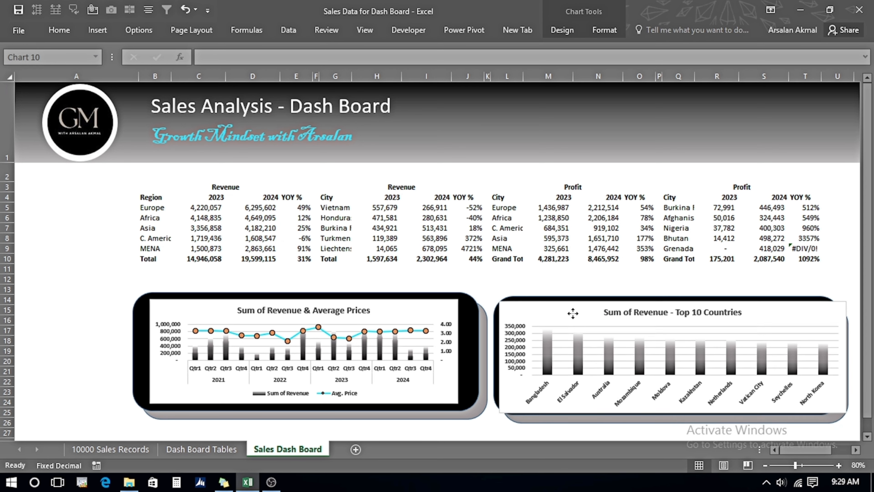
drag(499, 302, 520, 313)
drag(571, 323, 555, 316)
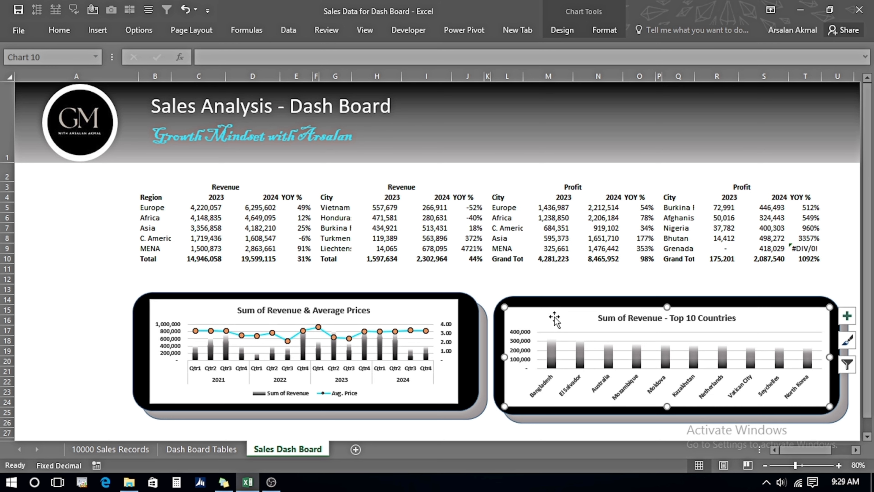
click(231, 270)
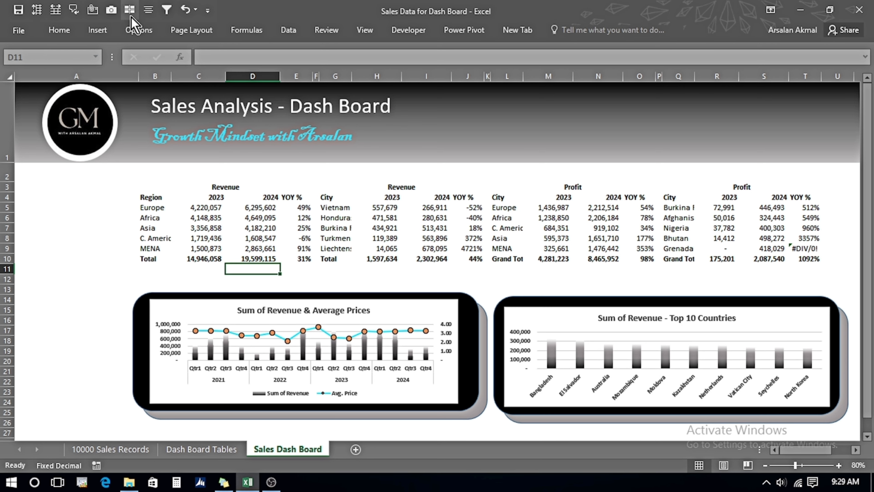
Insert a rounded rectangle shape in the empty area at the left of the dashboard below the logo.
click(99, 30)
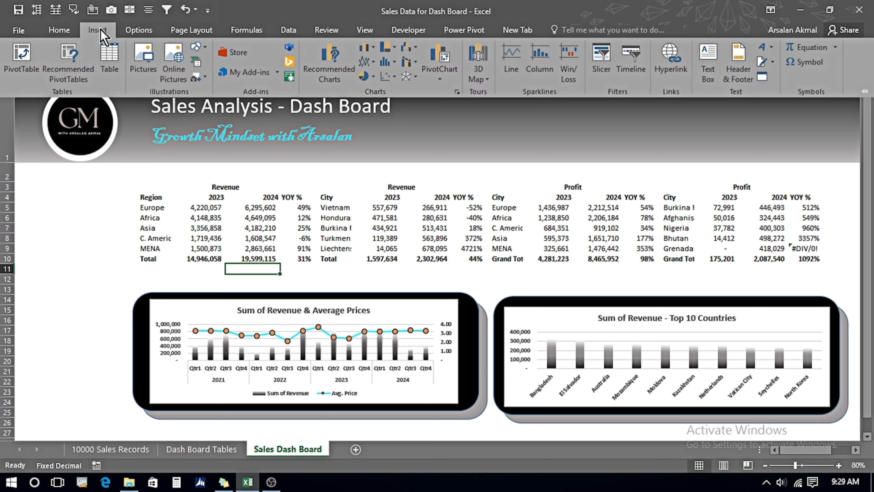
click(197, 47)
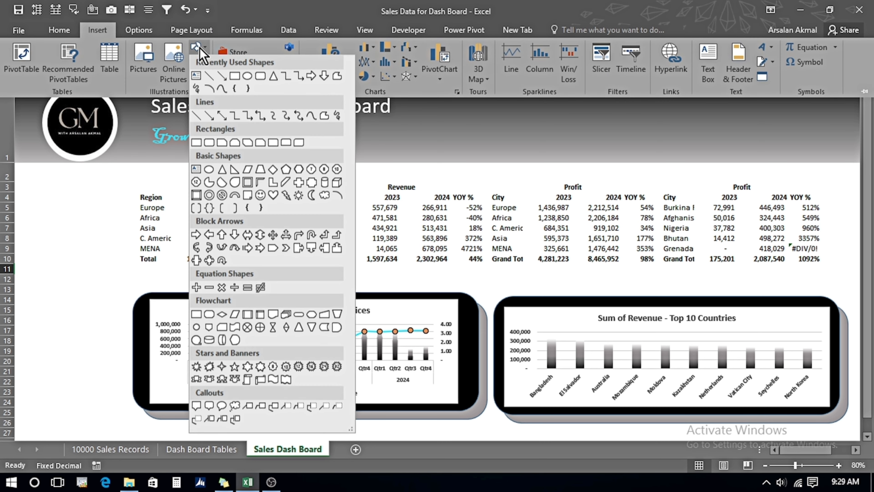
click(209, 142)
drag(48, 194, 121, 264)
Set the new rectangle's height to 1.6" and width to 2.25".
click(578, 33)
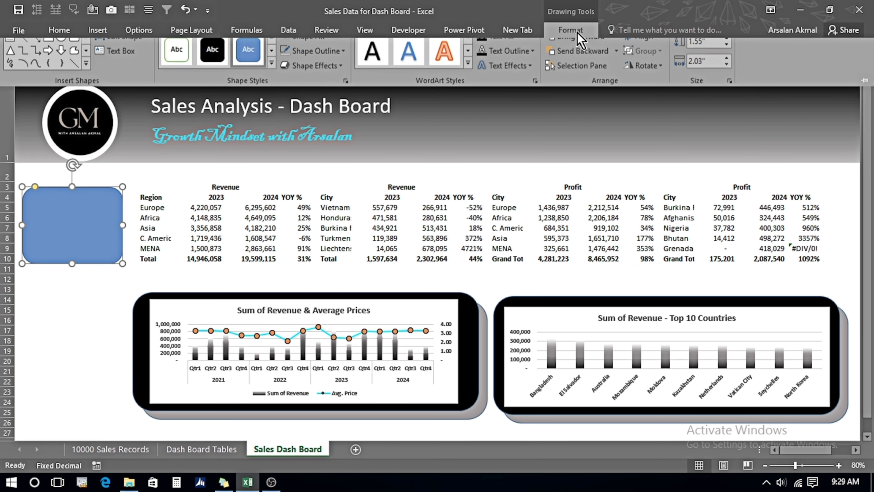
click(715, 53)
text(1.6)
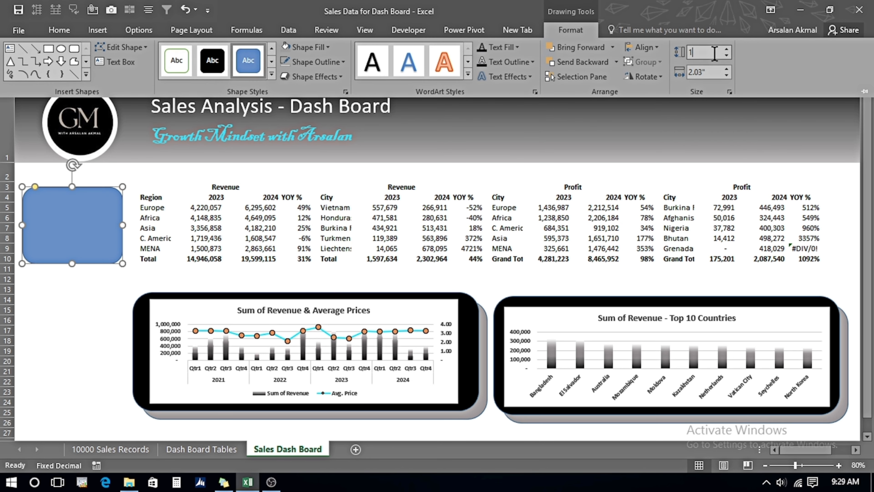
key(Tab)
text(2.25)
double_click(566, 33)
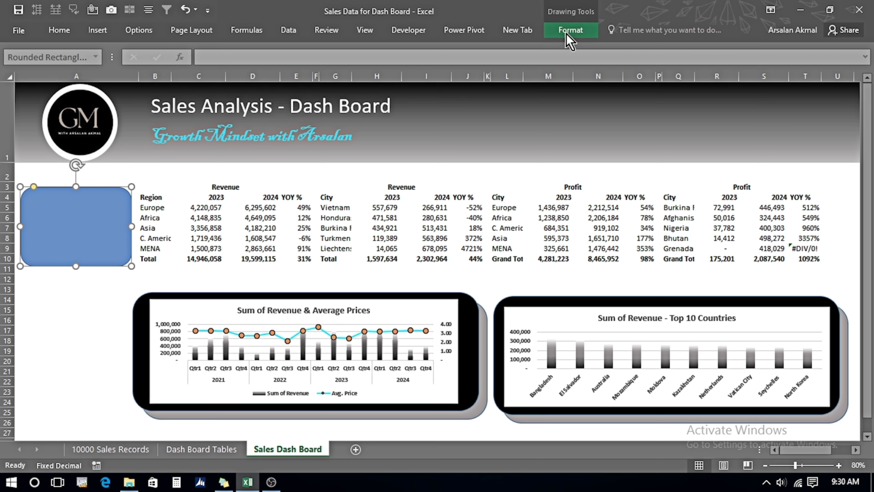
double_click(566, 33)
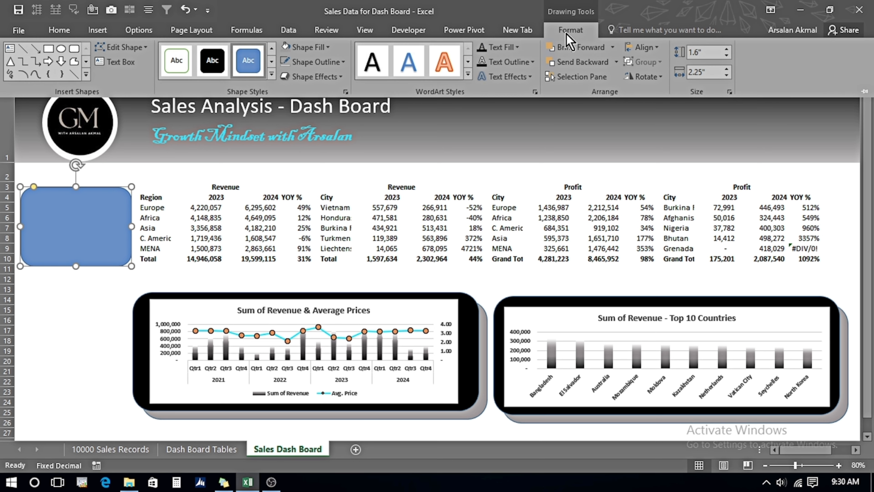
Fill the rectangle with black and set its outline weight to 1½ pt.
click(325, 47)
click(295, 91)
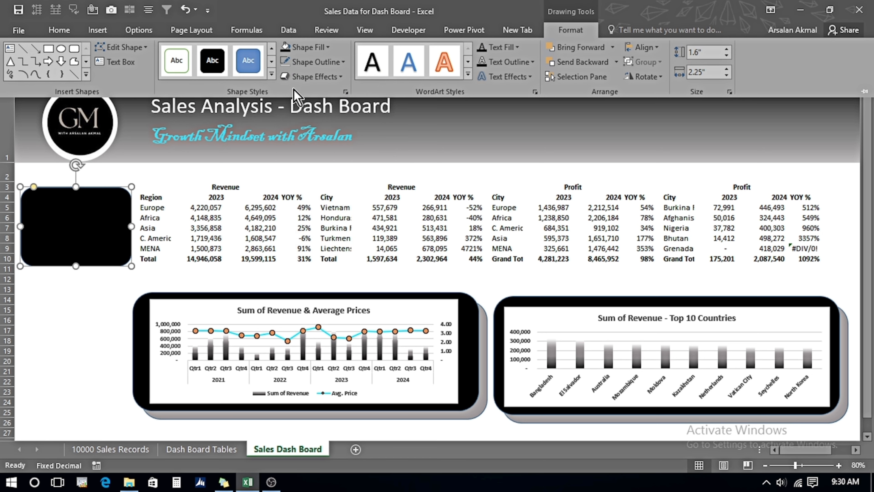
click(343, 62)
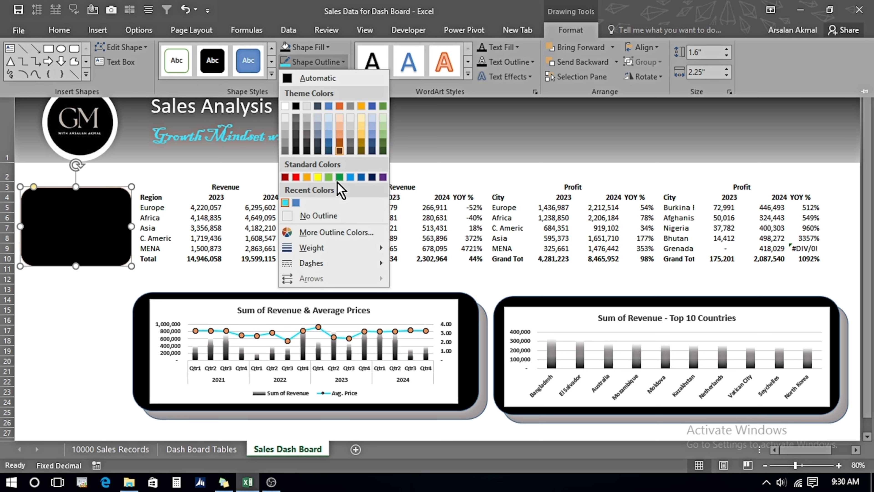
mouse_move(339, 256)
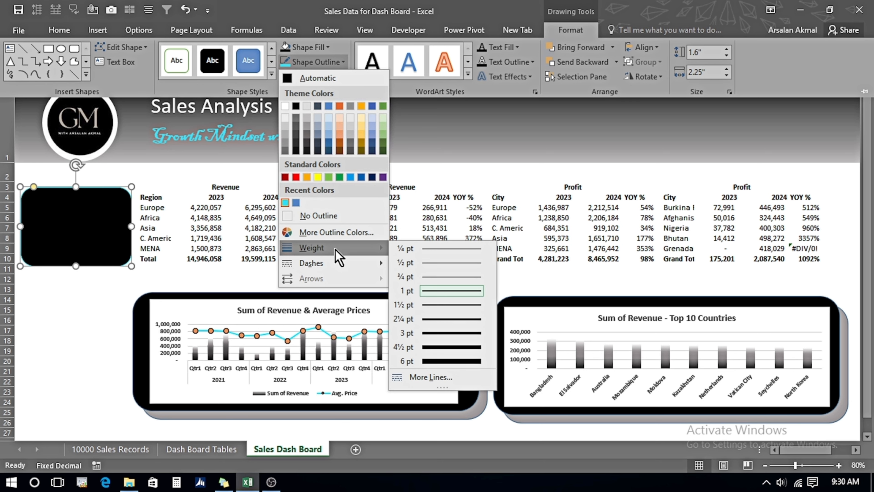
click(431, 305)
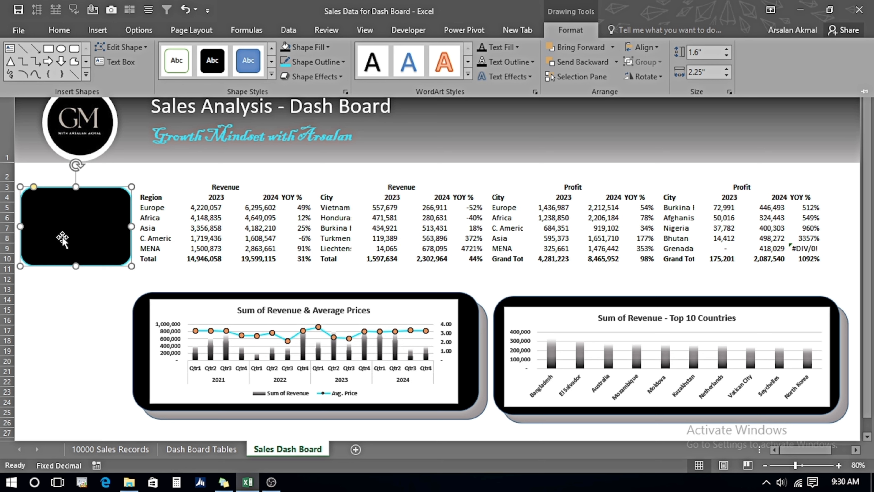
Duplicate the rectangle twice to create three copies.
key(ctrl+F1)
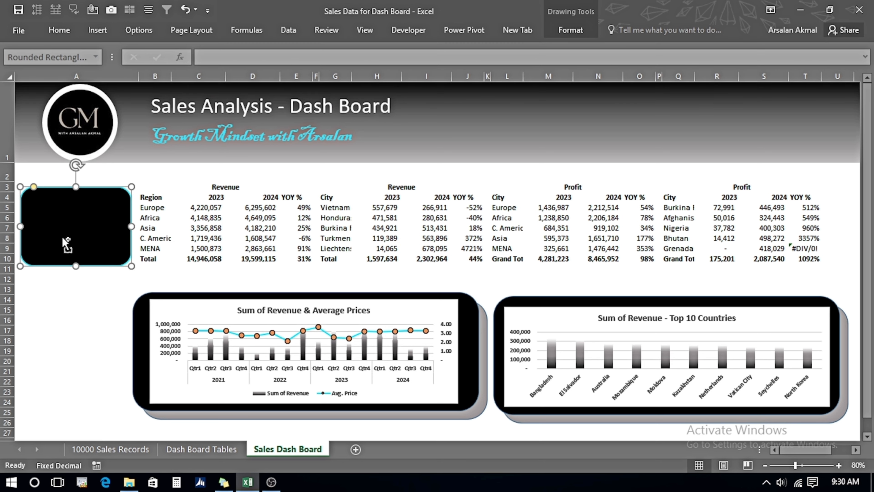
key(ctrl+d)
key(ctrl+d)
key(Down)
key(Down)
key(Down)
key(Down)
key(Down)
key(Down)
key(Down)
key(Down)
key(Down)
key(Down)
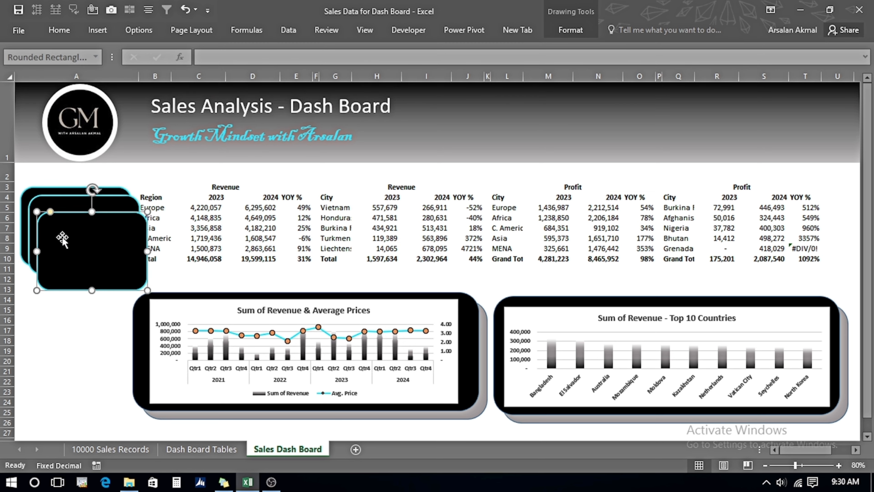
key(Down)
key(Down)
key(Down)
key(Down)
key(Down)
key(Down)
key(Down)
key(Down)
key(Down)
key(Down)
key(Down)
key(Down)
key(Down)
key(Down)
key(Down)
key(Down)
key(Down)
key(Down)
key(Down)
key(Down)
key(Left)
key(Left)
key(Left)
Arrange the three rectangles in a vertical stack down the left side of the dashboard.
drag(84, 238, 75, 304)
drag(75, 367, 73, 383)
click(98, 286)
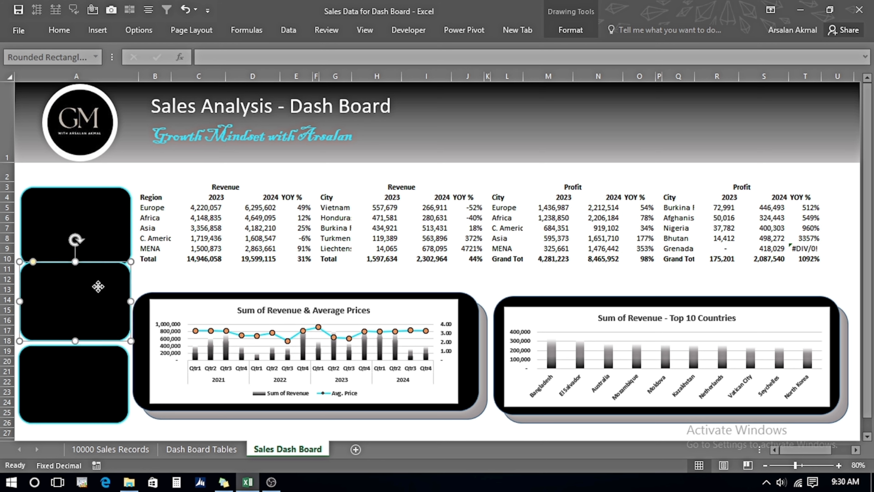
drag(98, 286, 98, 288)
drag(100, 225, 101, 219)
drag(78, 395, 79, 393)
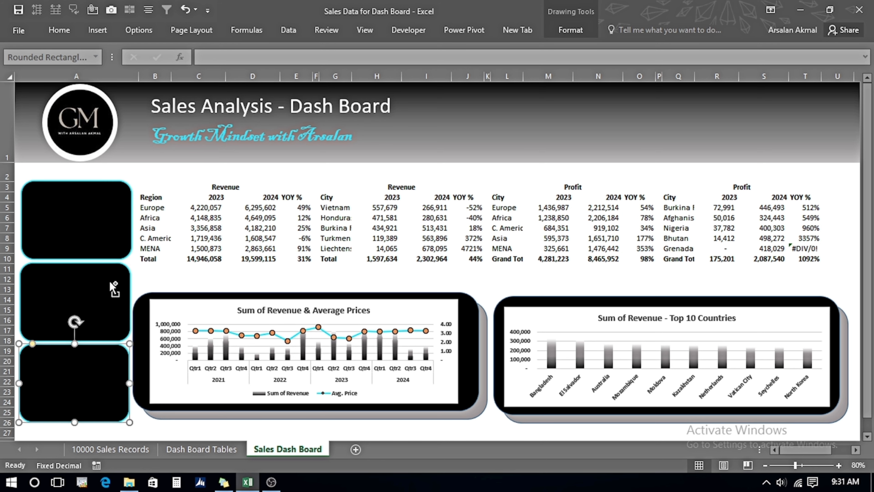
Select all three rectangles and align them by their centers.
shift+click(74, 276)
shift+click(80, 203)
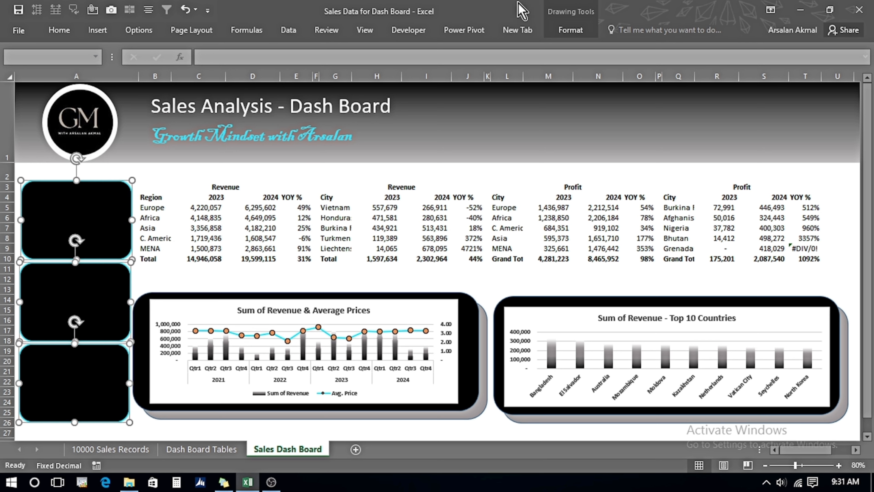
click(570, 30)
click(655, 48)
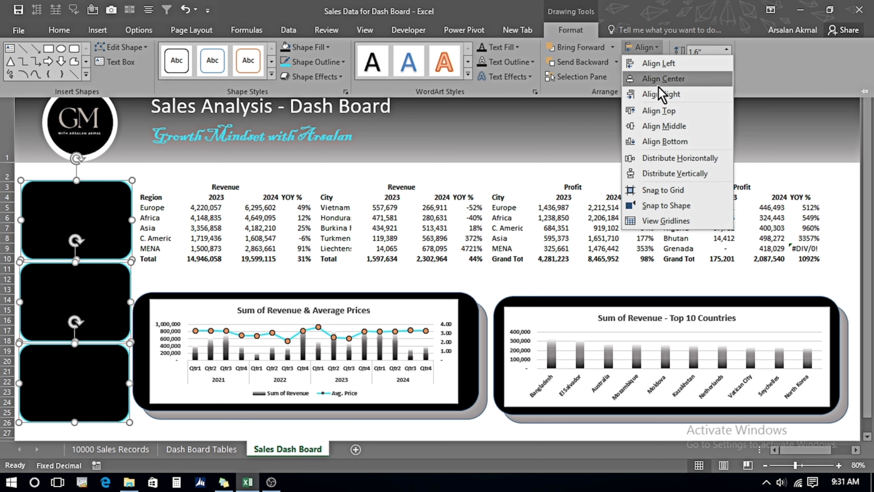
click(673, 84)
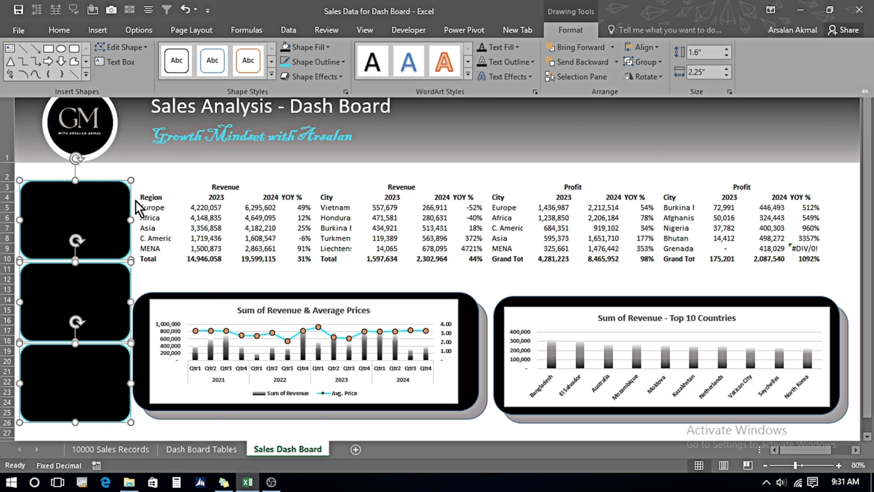
click(188, 173)
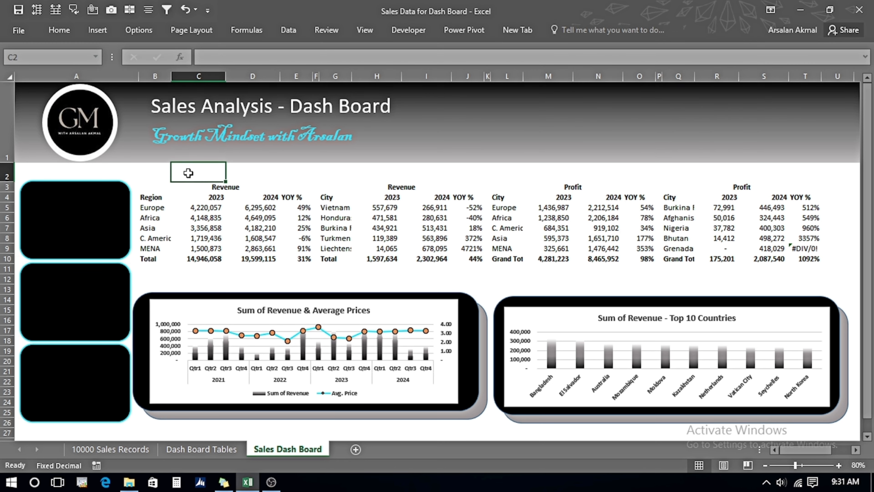
Draw a text box inside the top rectangle and enter the title Latest Year Sales.
click(81, 206)
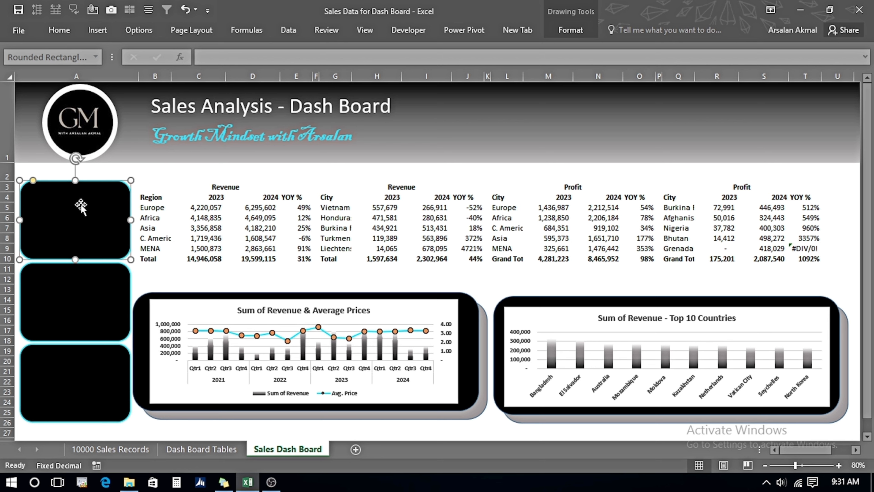
click(98, 30)
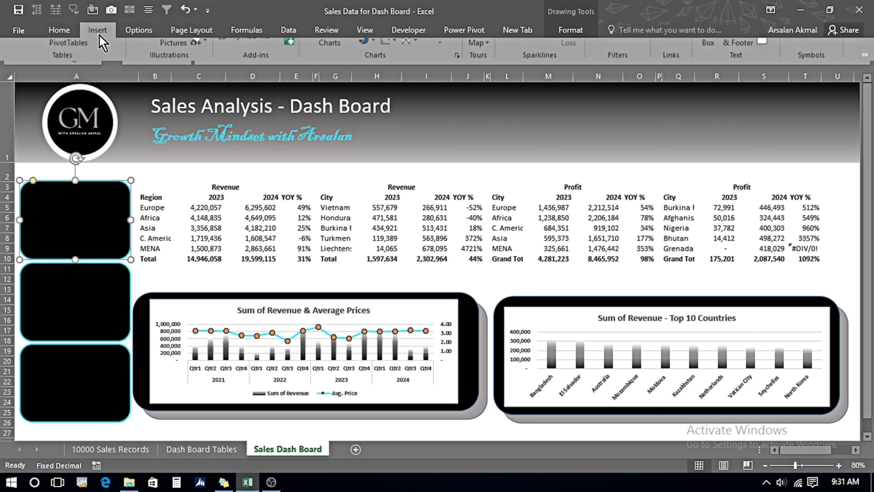
click(708, 64)
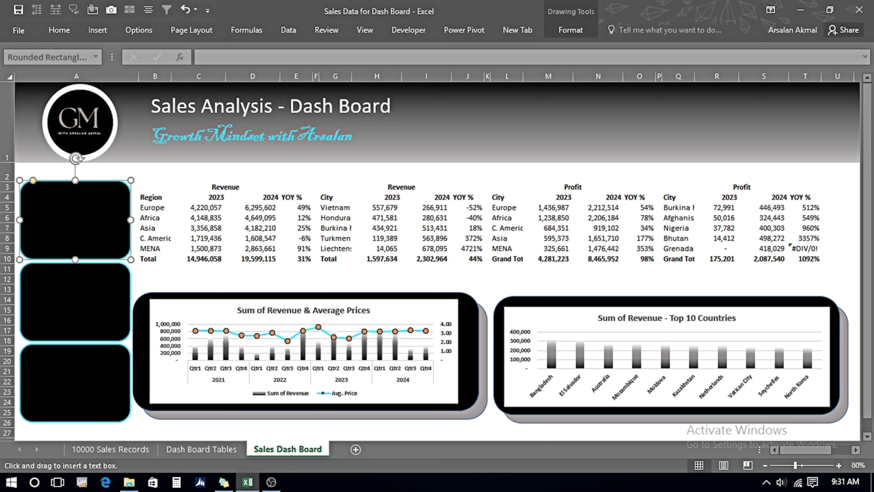
drag(30, 190, 119, 213)
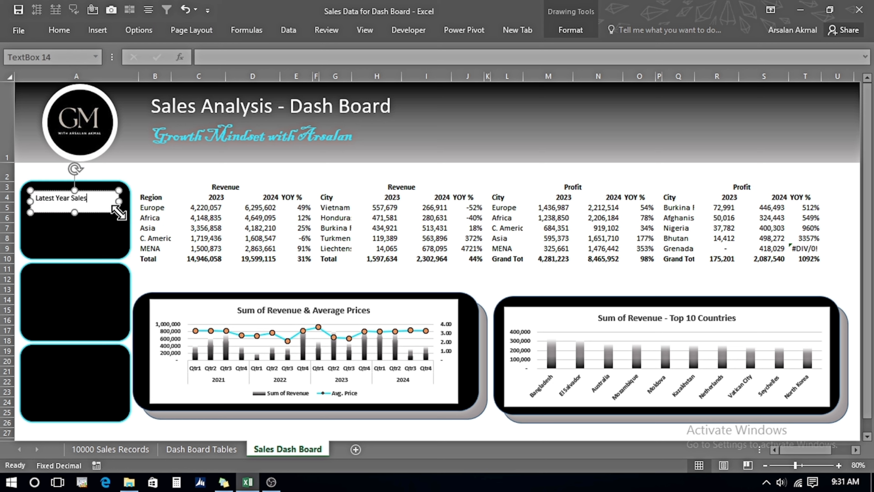
Format the text box title as 14 pt, bold and centered.
key(ctrl+a)
click(59, 31)
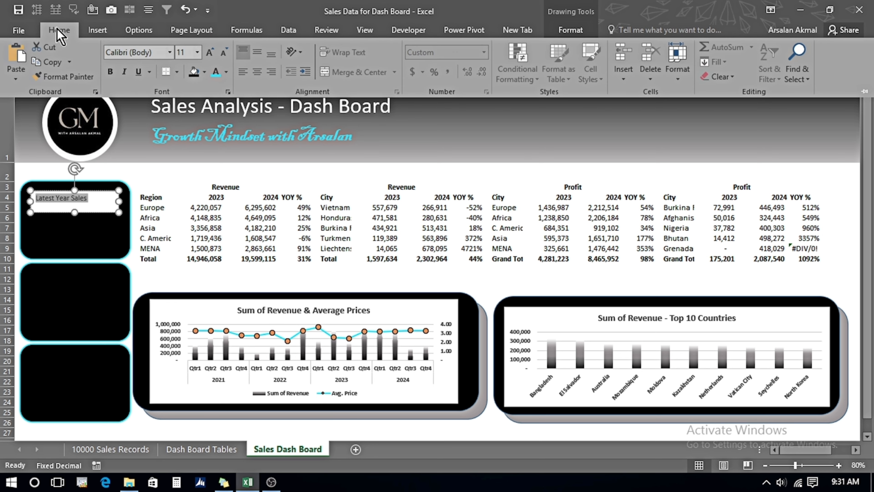
click(191, 53)
key(Return)
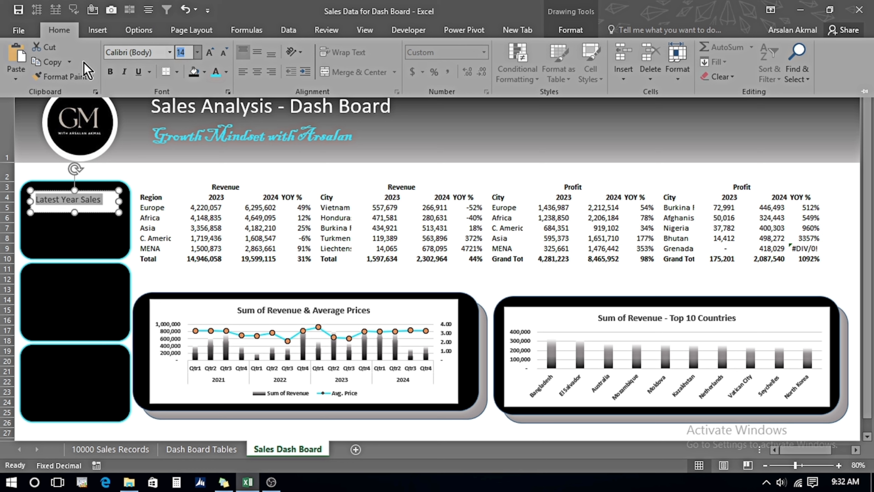
click(110, 72)
click(258, 73)
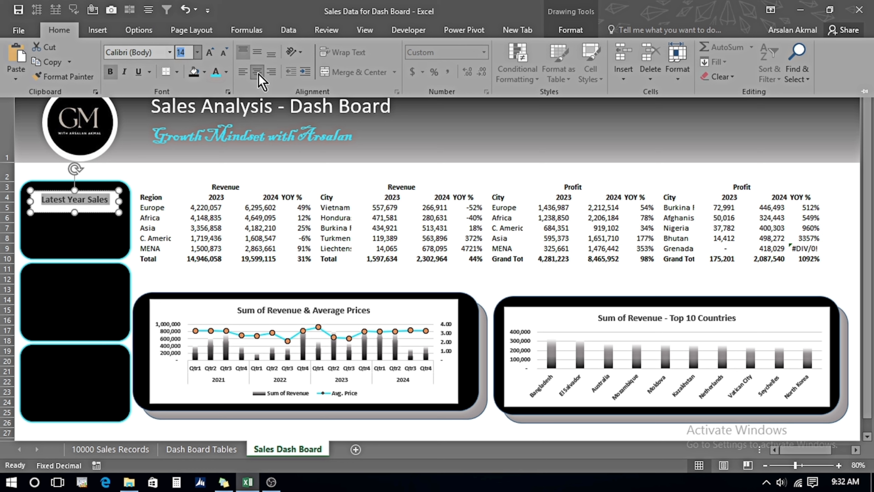
Fill the text box with black and remove its outline.
click(570, 30)
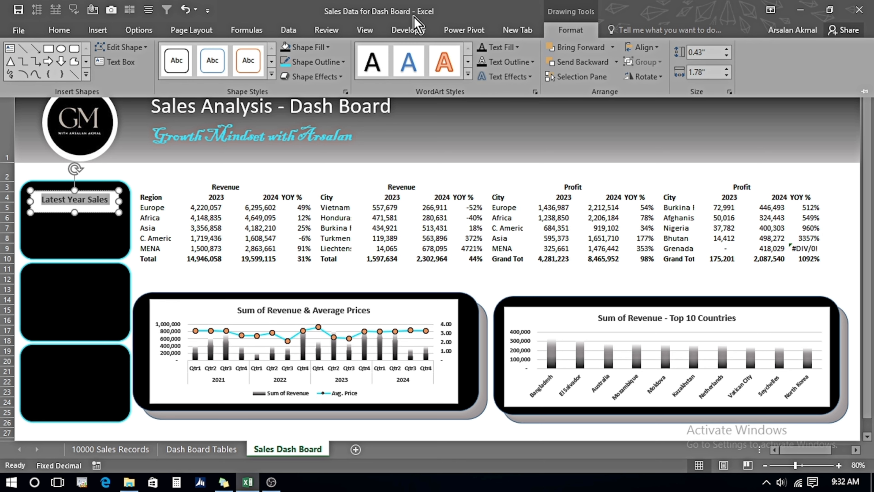
click(329, 47)
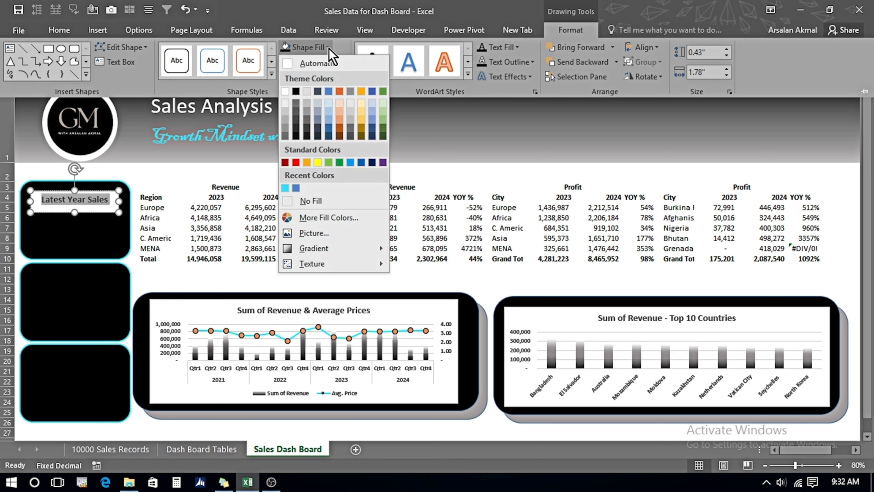
click(295, 91)
click(341, 62)
click(311, 215)
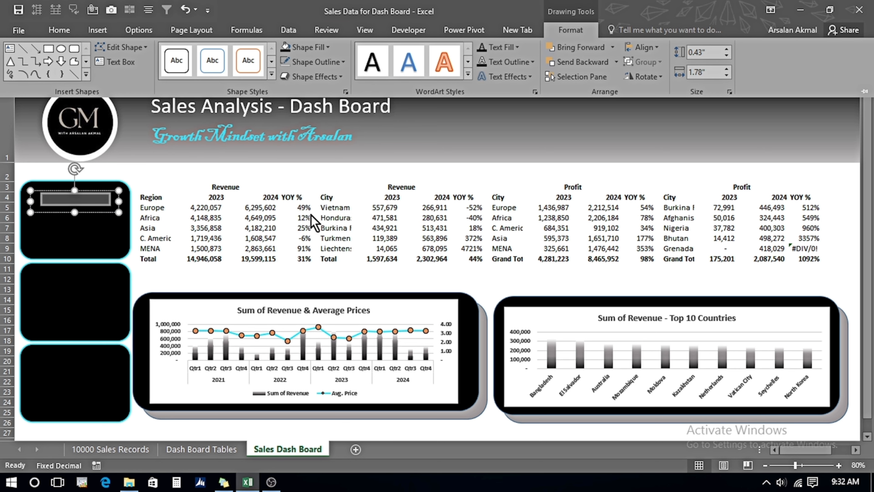
Set the Latest Year Sales title text colour to white.
click(520, 53)
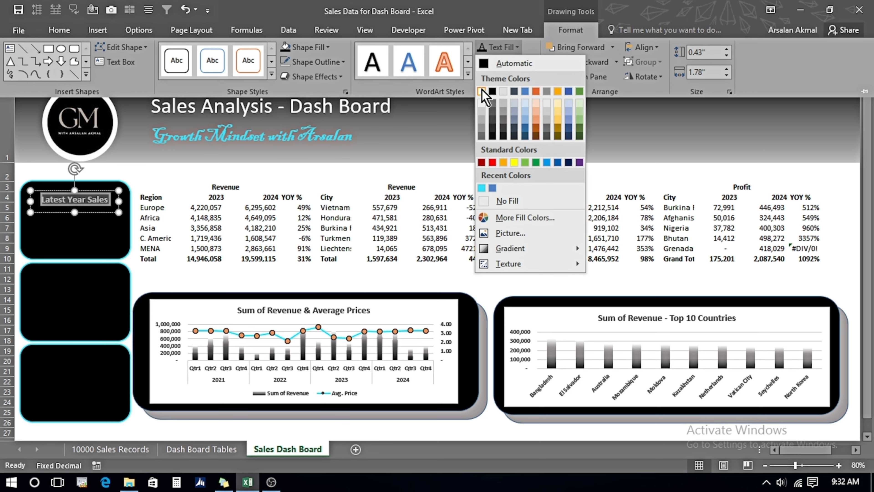
click(481, 87)
Link the top rectangle's text to the 2024 Sum of Revenue cell B5 on the Dash Board Tables sheet.
click(77, 229)
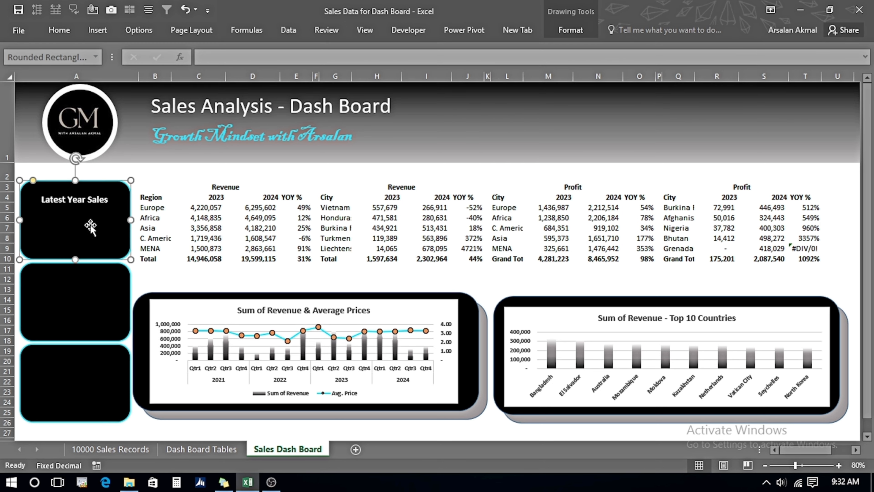
click(214, 58)
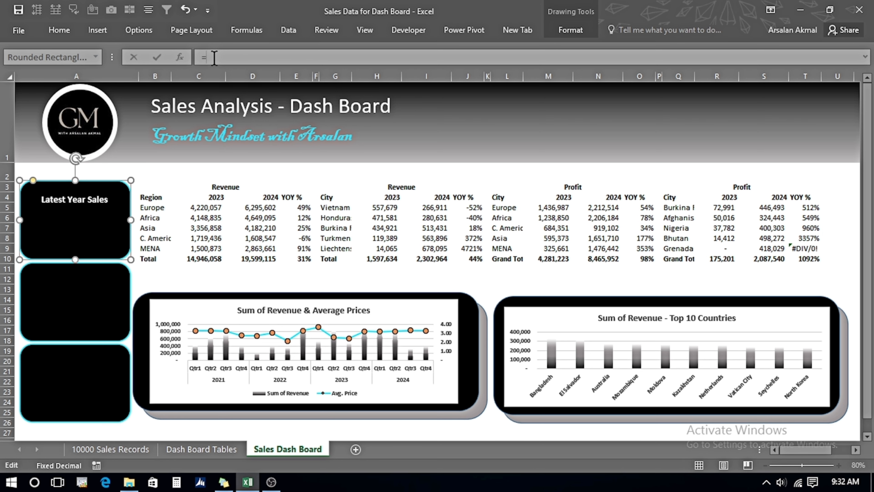
click(191, 449)
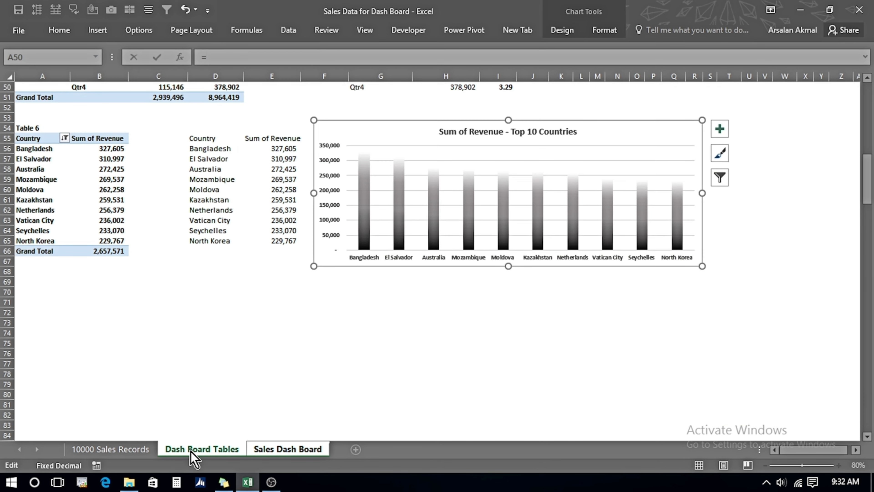
drag(868, 190, 870, 107)
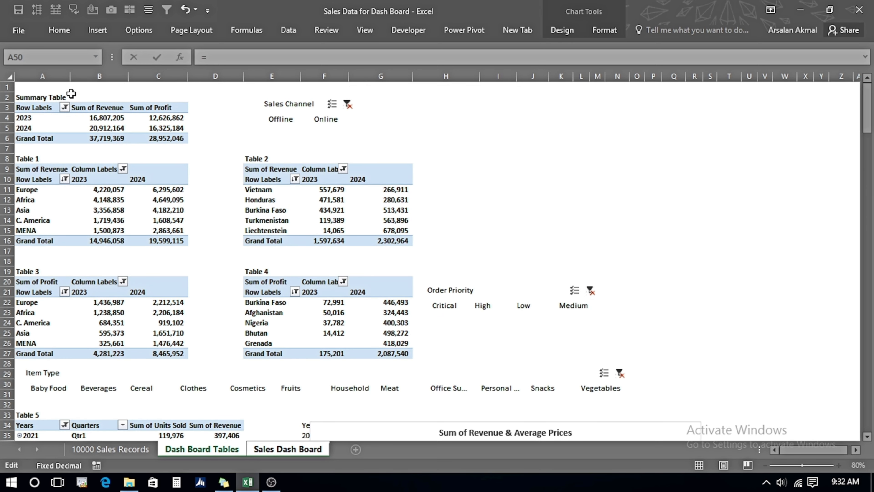
click(89, 129)
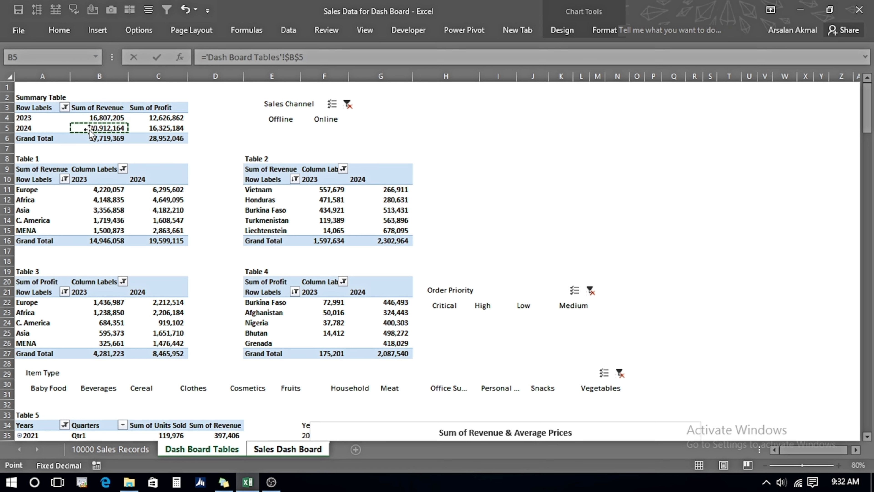
key(Return)
Set the top rectangle's linked value text colour to white.
click(569, 31)
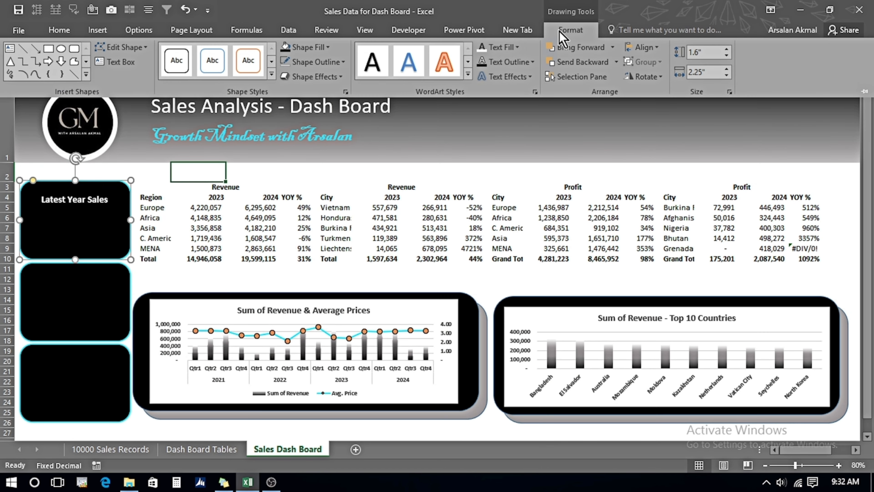
click(502, 50)
click(482, 92)
Bottom-align the top rectangle's sales value and enlarge its font size.
click(57, 31)
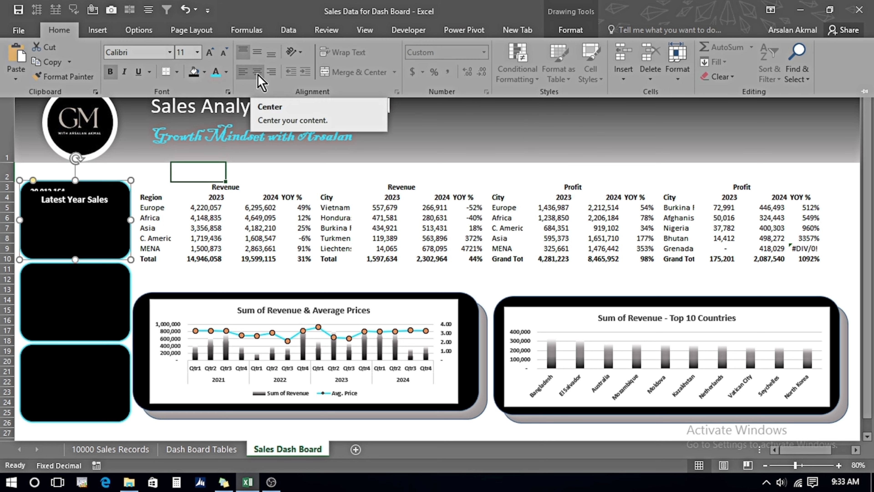
click(272, 56)
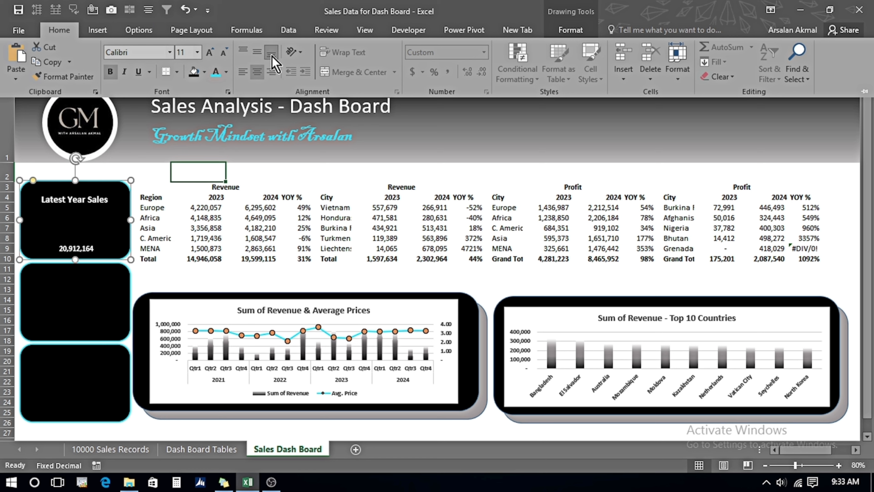
click(210, 53)
click(211, 53)
click(210, 53)
click(210, 54)
click(211, 53)
click(211, 53)
click(211, 53)
click(211, 54)
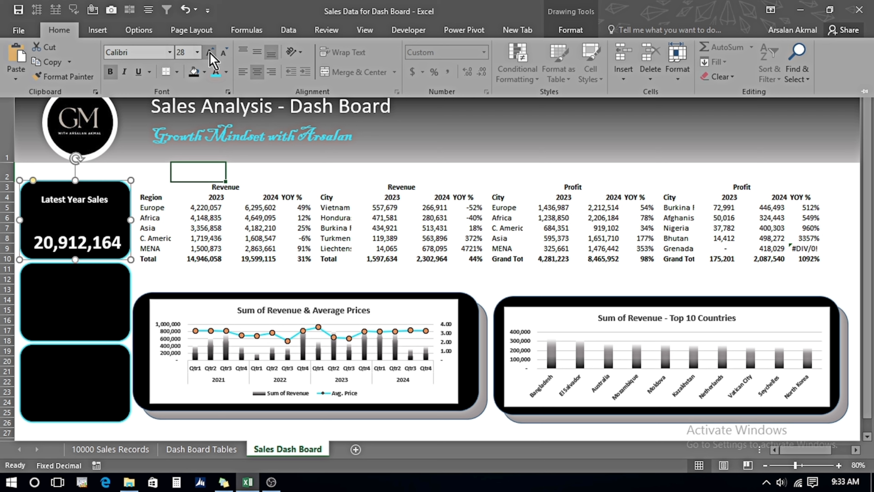
click(224, 53)
Move the Latest Year Sales title text box slightly down inside the top rectangle.
click(62, 233)
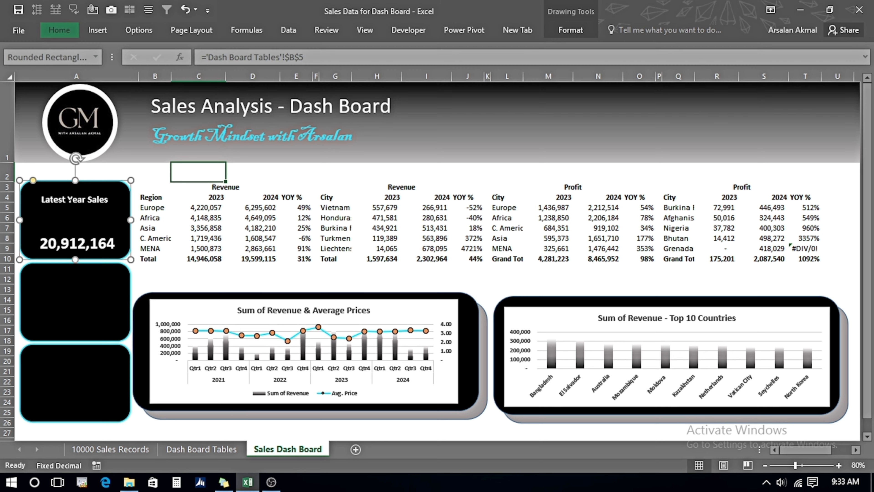
click(90, 199)
drag(88, 214, 87, 223)
click(202, 261)
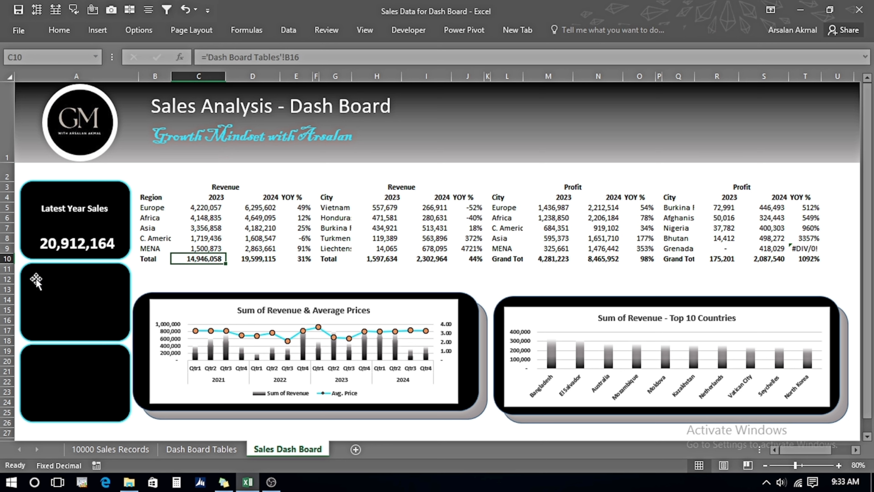
Copy the title text box into the middle rectangle and retitle it Latest Year Profit.
click(79, 303)
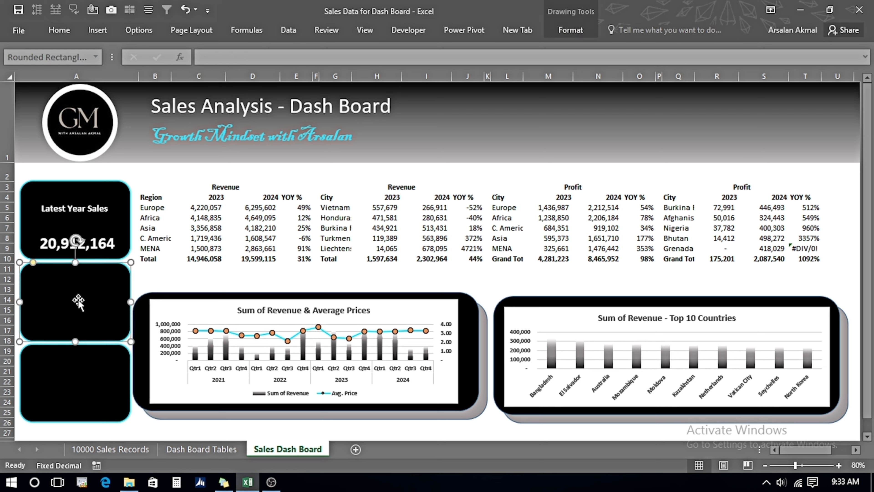
click(83, 199)
key(ctrl+c)
click(65, 298)
key(ctrl+v)
drag(64, 284, 71, 301)
click(104, 289)
key(ctrl+shift+Left)
text(Profit)
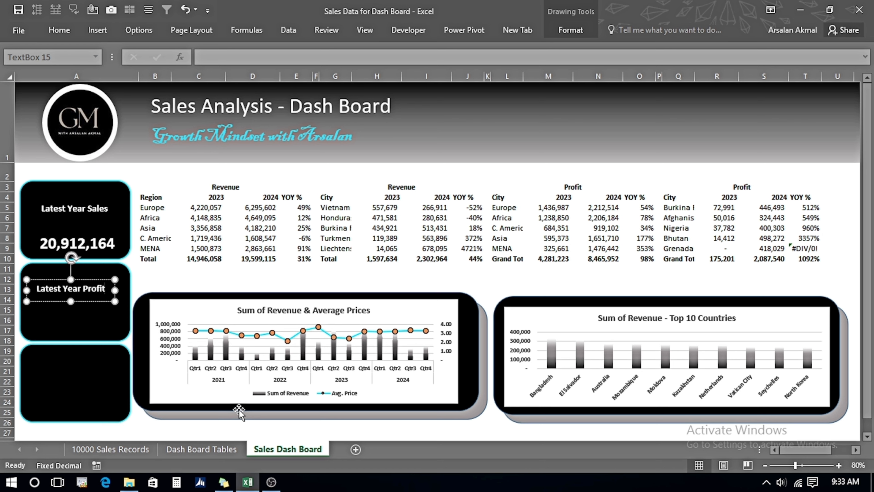
Link the middle rectangle's text to the 2024 Sum of Profit cell C5 on Dash Board Tables.
click(72, 324)
text(=)
click(199, 449)
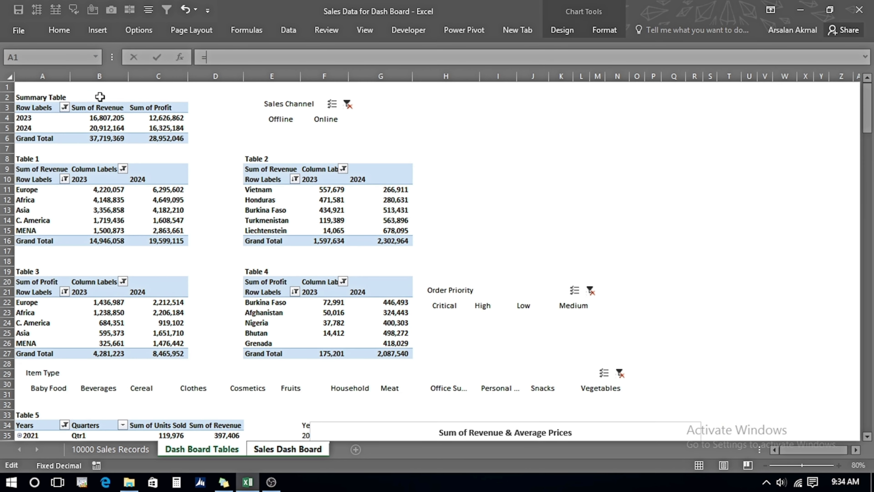
click(159, 128)
key(Return)
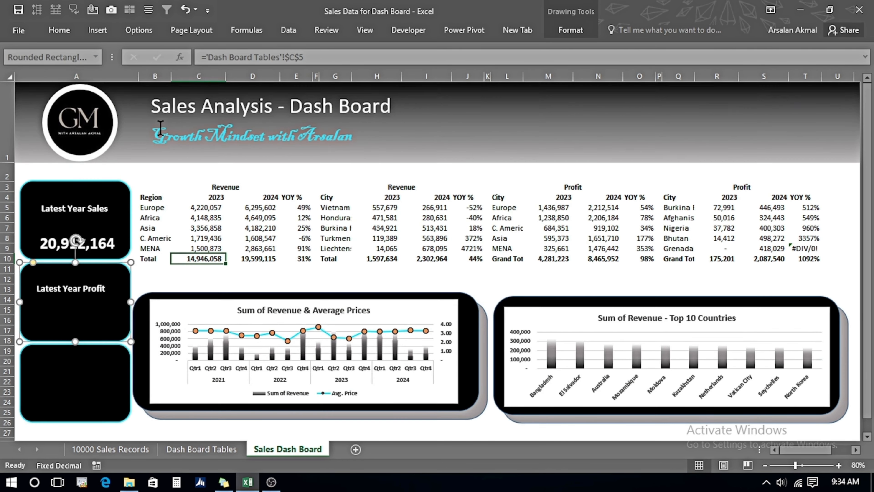
Format the middle rectangle's profit value as white, centered, bottom-aligned 24 pt text.
click(571, 30)
click(522, 46)
click(485, 93)
click(66, 31)
click(257, 72)
click(272, 54)
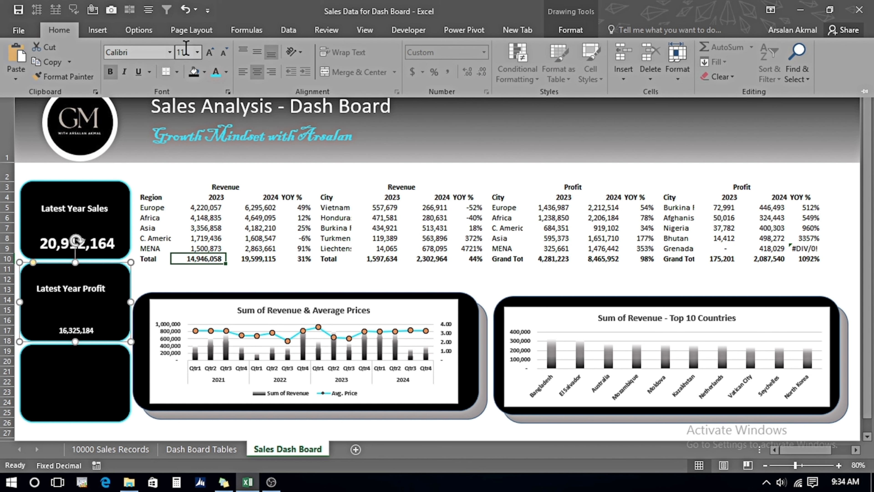
click(182, 52)
text(24)
key(Return)
Enter the year-over-year profit formula =C5/C4-1 in cell D5 of the Dash Board Tables sheet.
click(76, 290)
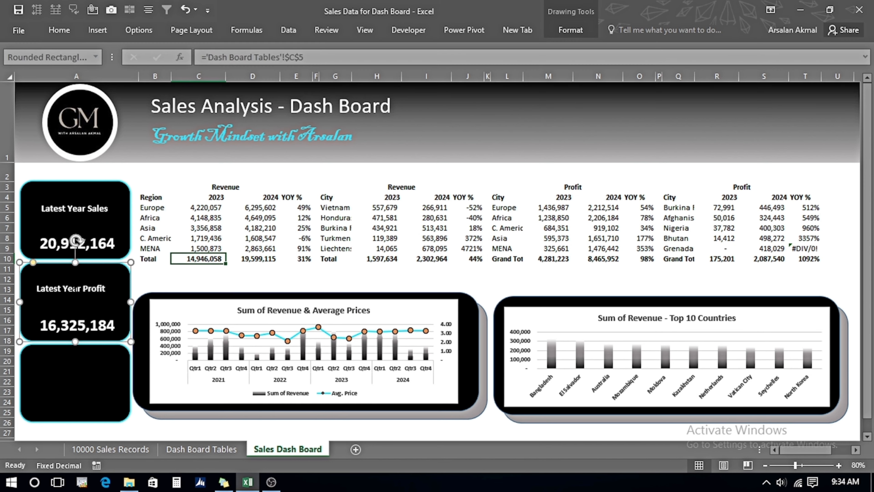
click(63, 405)
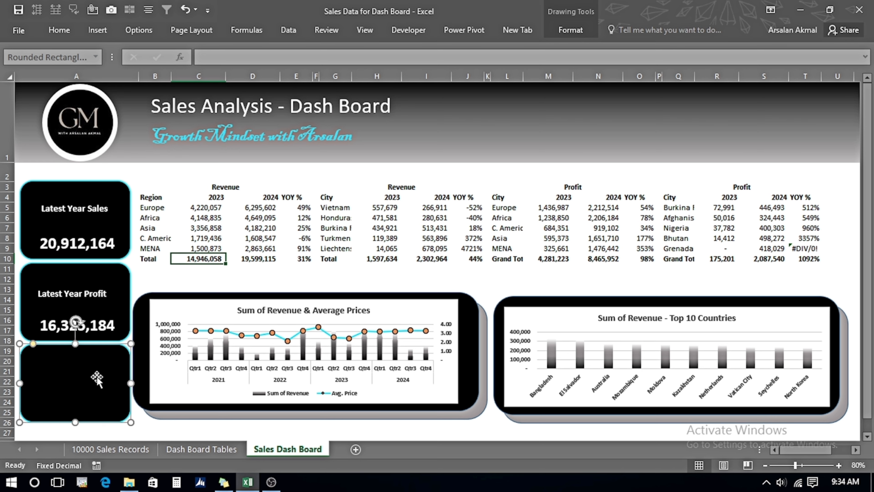
click(203, 450)
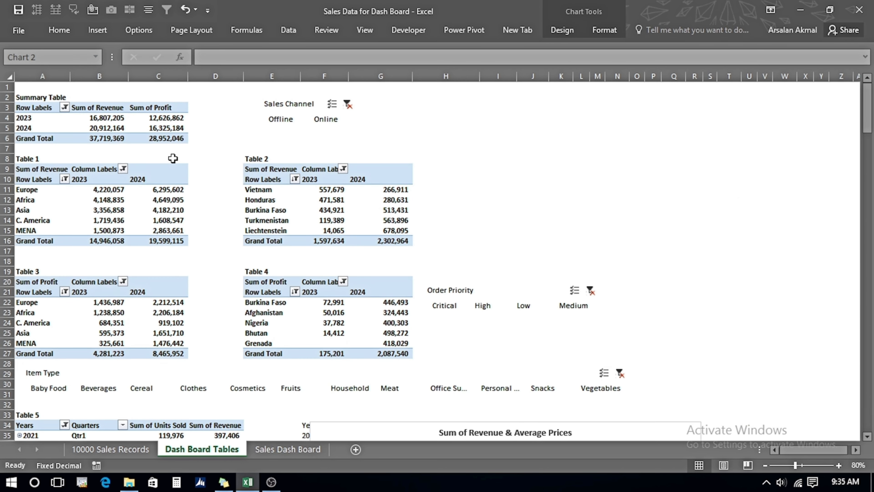
click(198, 126)
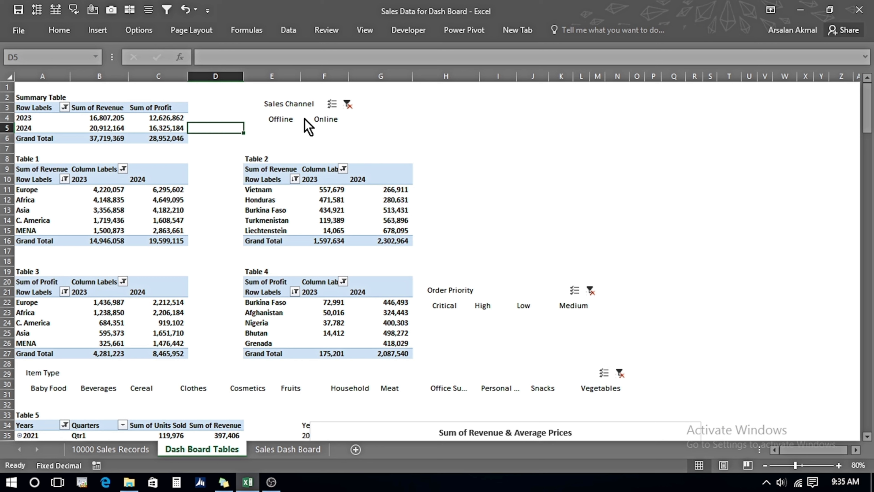
text(=)
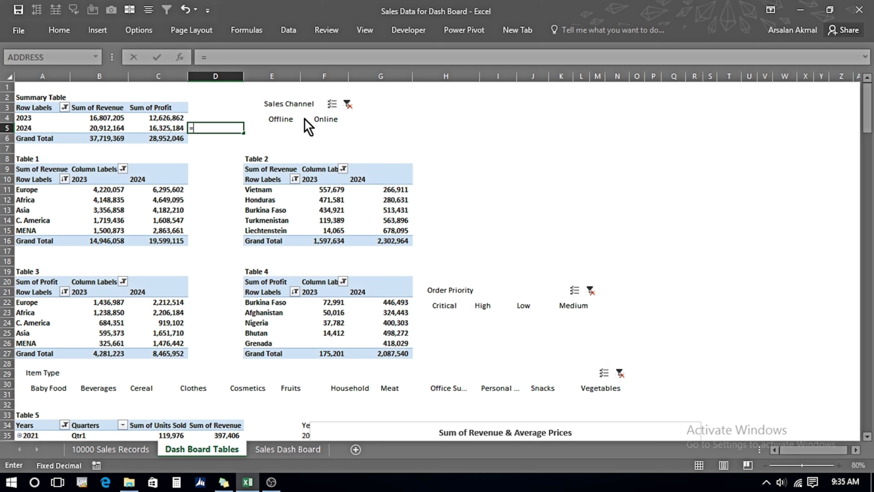
key(Left)
text(/)
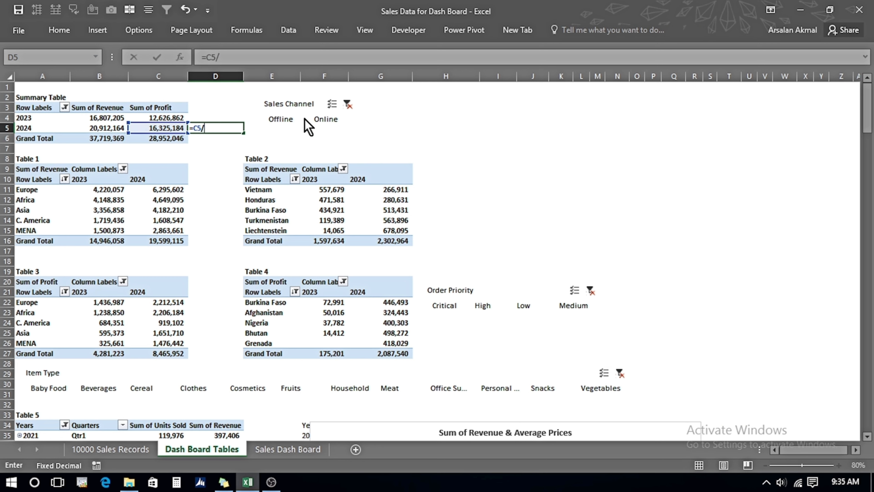
key(Left)
key(Up)
text(-1)
key(Return)
Format cell D5 as a percentage with two decimal places.
key(Up)
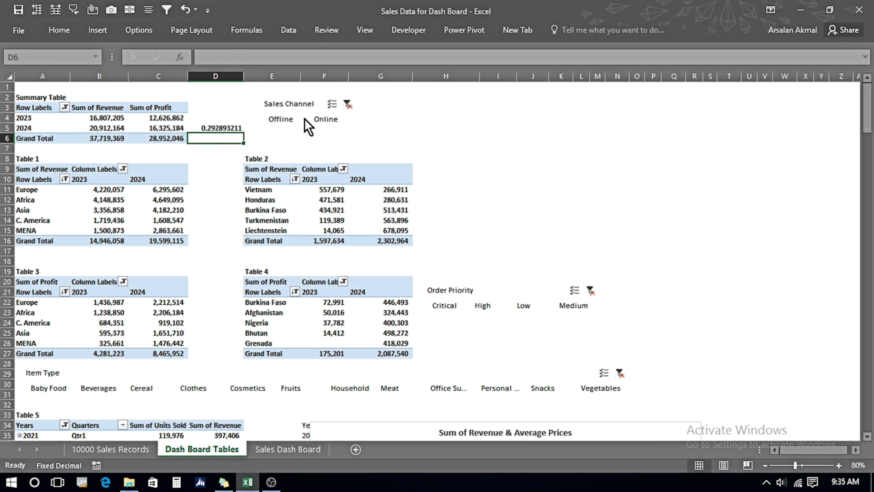
click(56, 32)
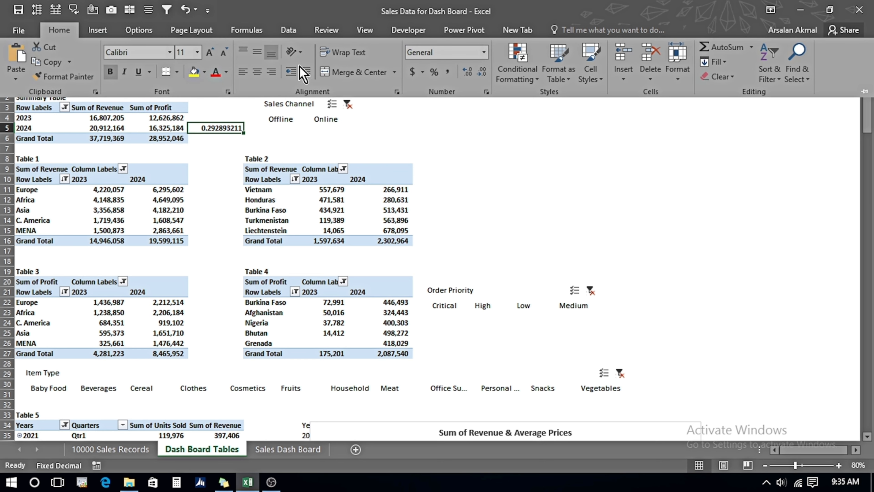
click(434, 72)
click(468, 71)
click(467, 71)
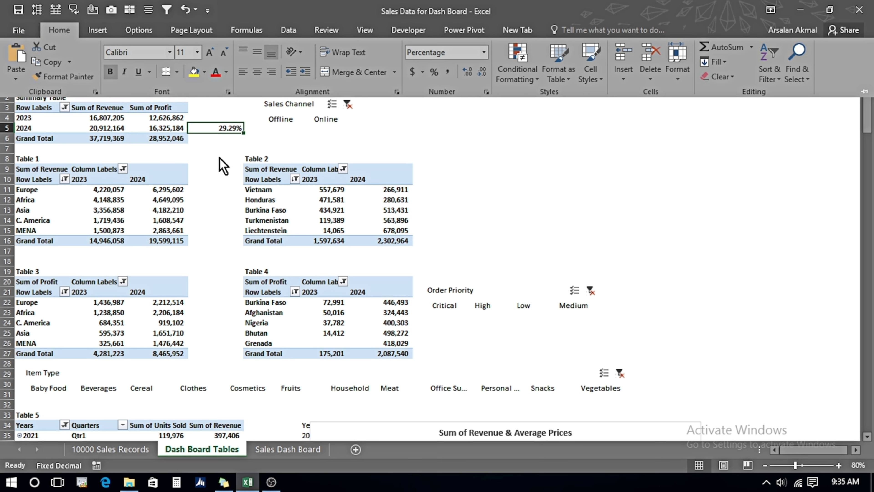
Copy the Latest Year Profit title into the bottom rectangle and retitle it YOY Profit %.
click(285, 450)
click(61, 308)
key(ctrl+c)
click(49, 350)
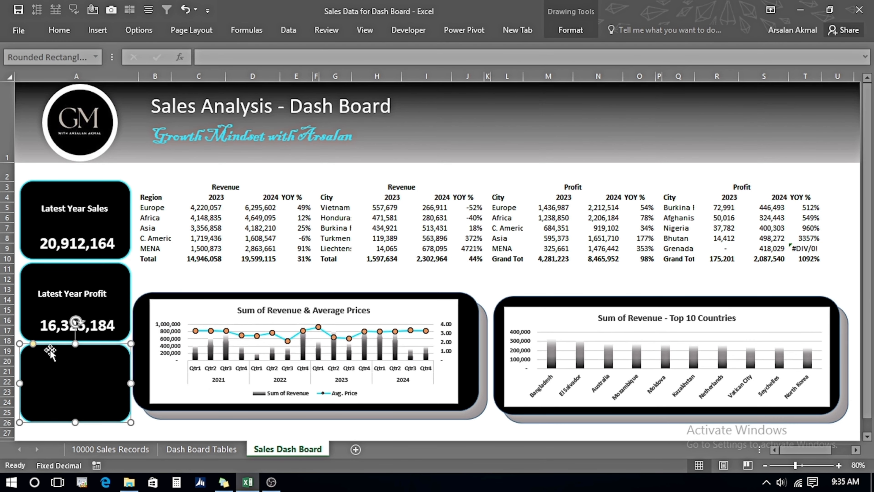
key(ctrl+v)
drag(50, 365, 59, 377)
click(74, 364)
key(ctrl+a)
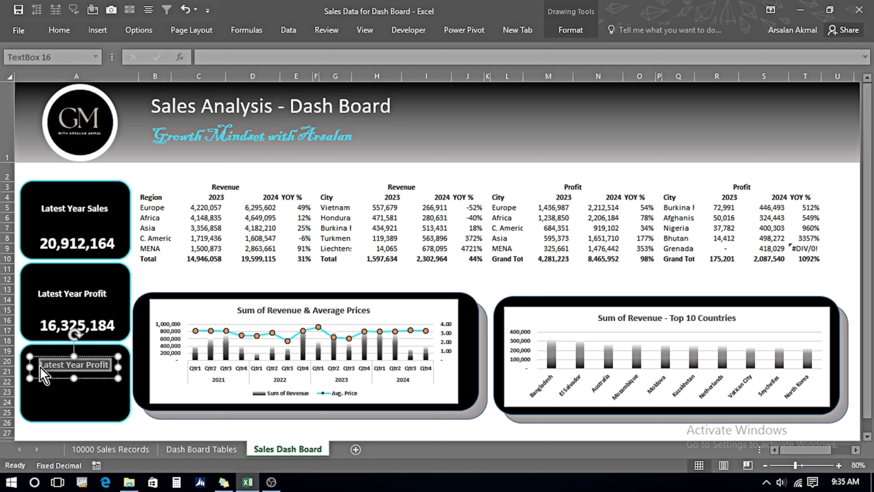
text(YOY Profit)
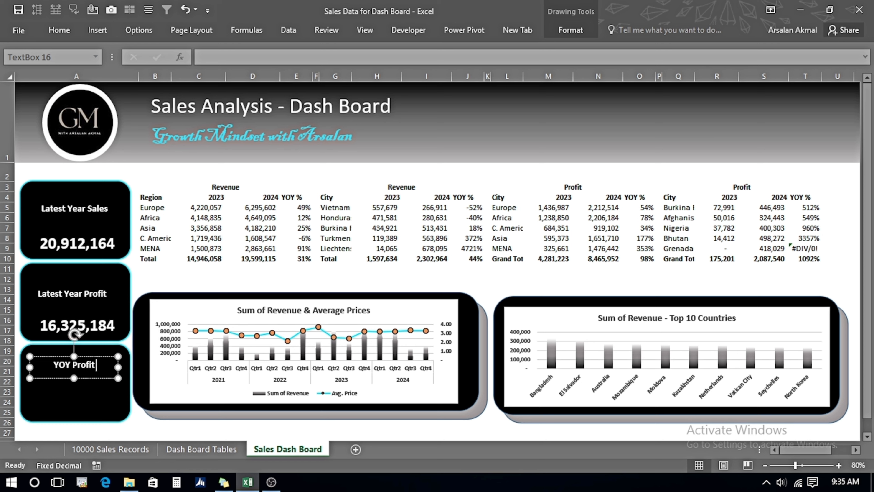
text( %)
Link the bottom rectangle's text to cell D5 on the Dash Board Tables sheet.
click(57, 409)
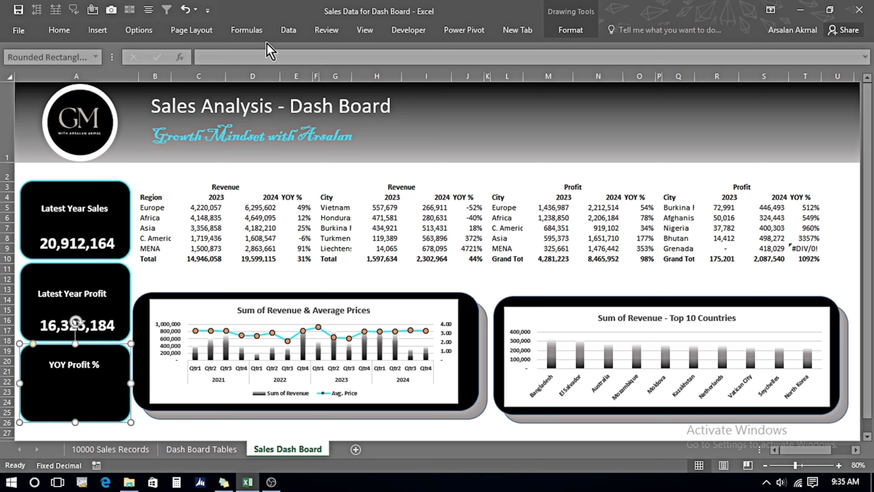
click(238, 55)
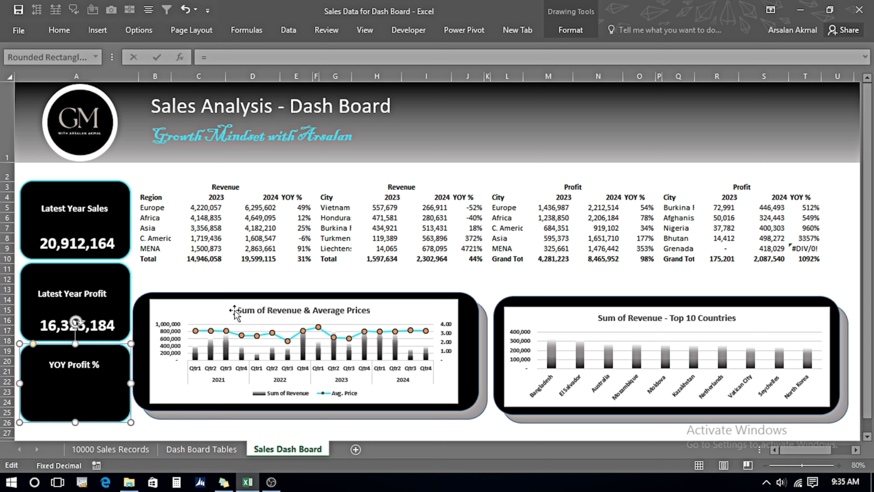
click(228, 452)
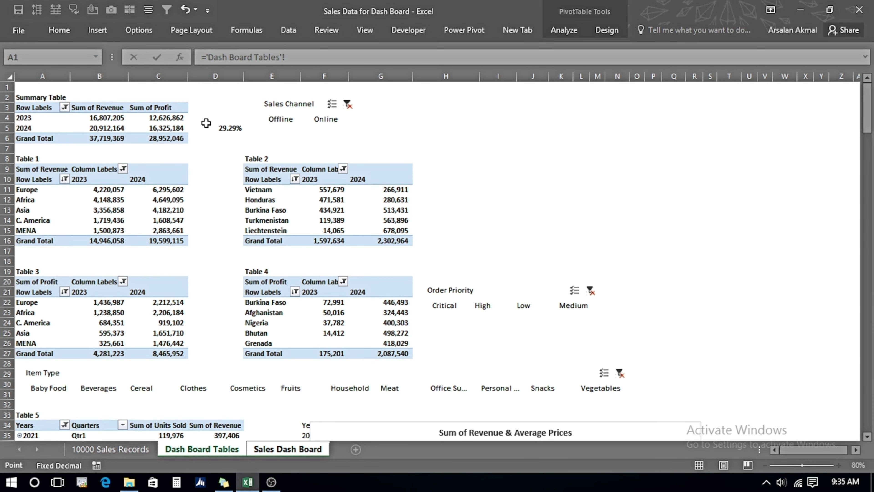
click(221, 128)
key(Return)
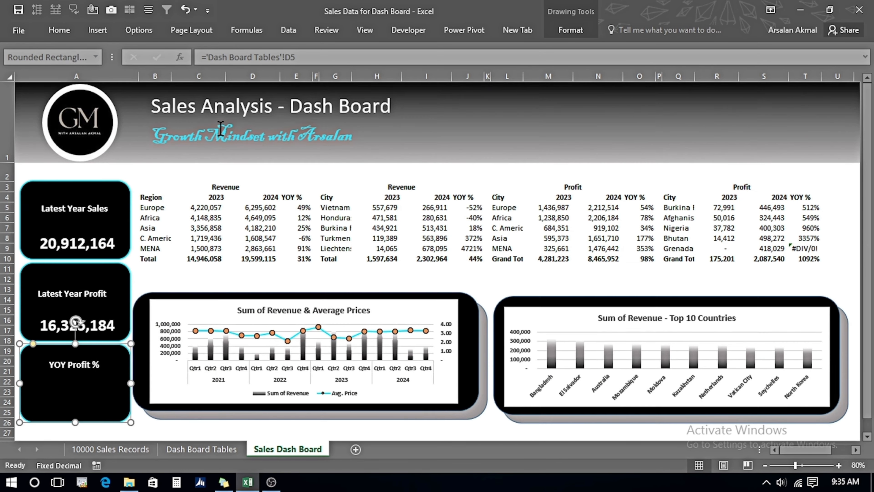
Set the text fill of the linked value in the YOY Profit % rectangle to white.
click(570, 30)
click(517, 47)
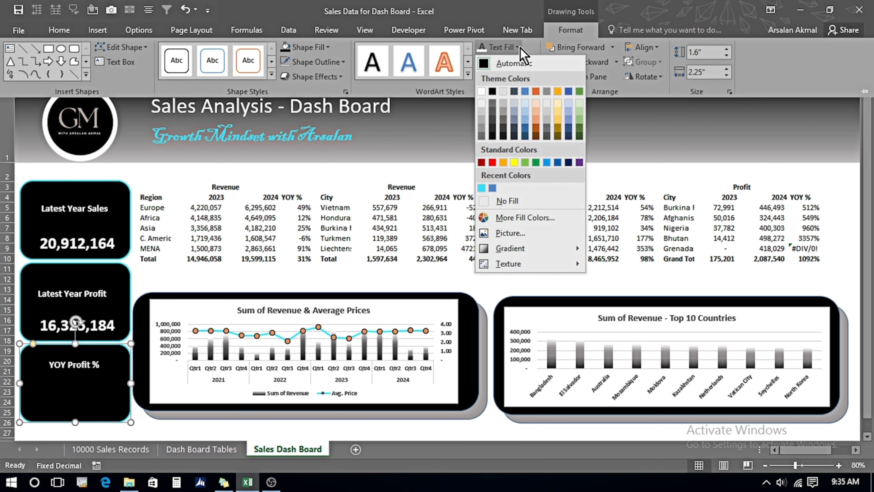
click(482, 91)
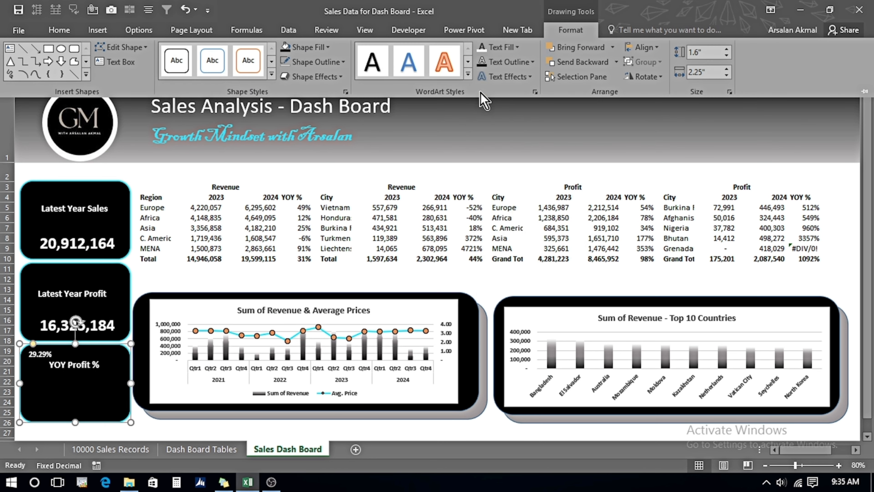
Align the YOY value to the bottom centre of the rectangle and set its font size to 24.
click(64, 33)
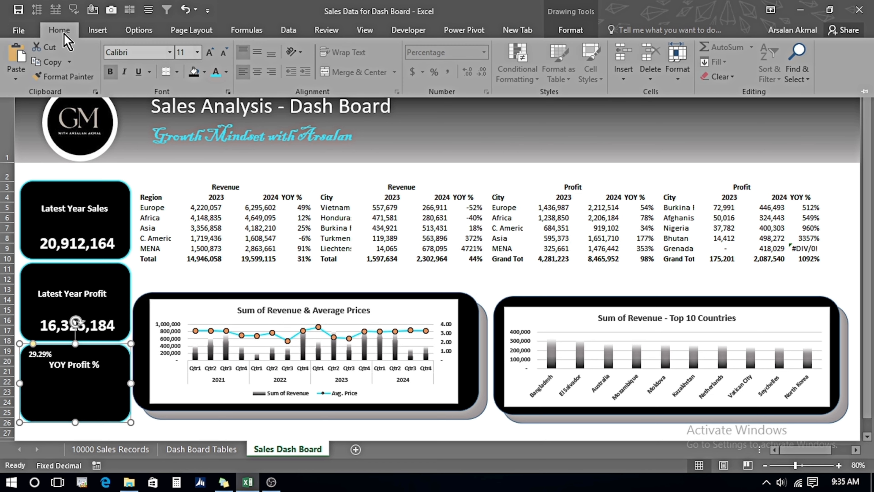
click(271, 53)
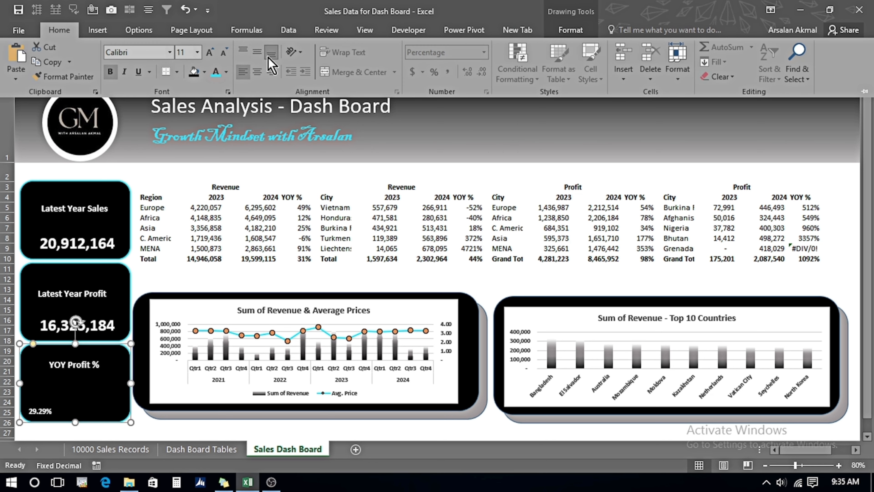
click(258, 72)
click(184, 52)
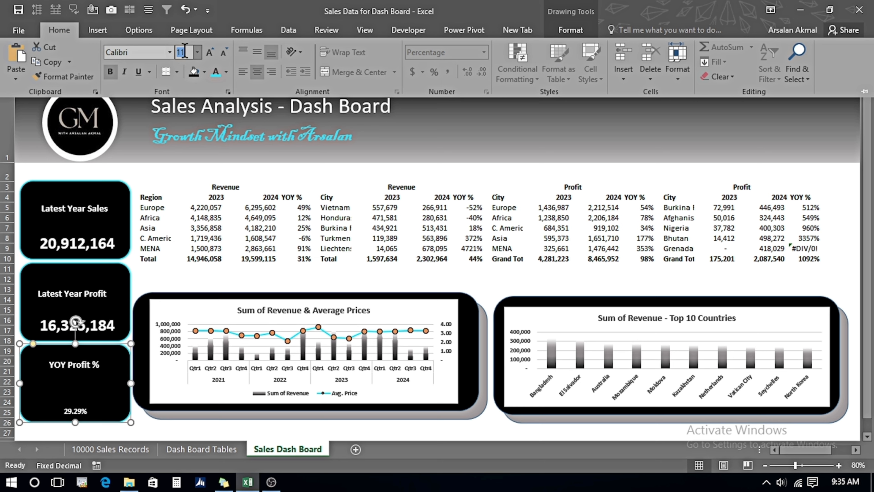
text(24)
key(Return)
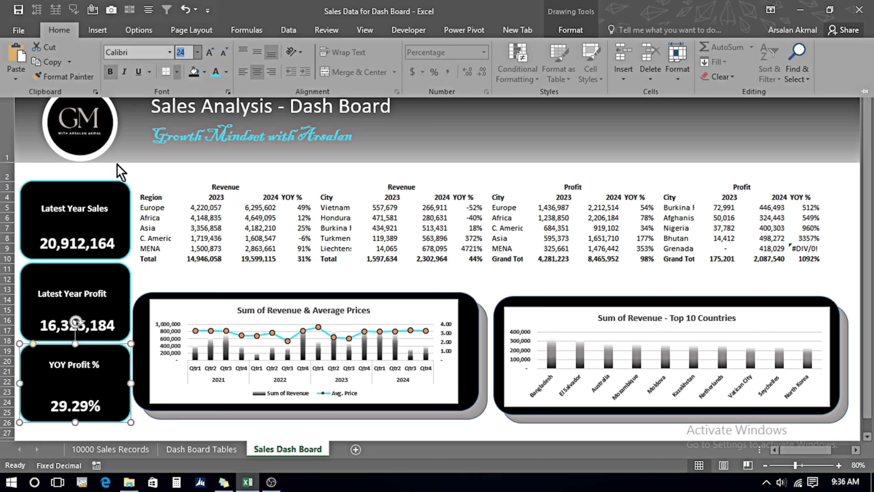
Move the YOY Profit % title text box slightly down inside the rectangle.
double_click(59, 30)
click(83, 365)
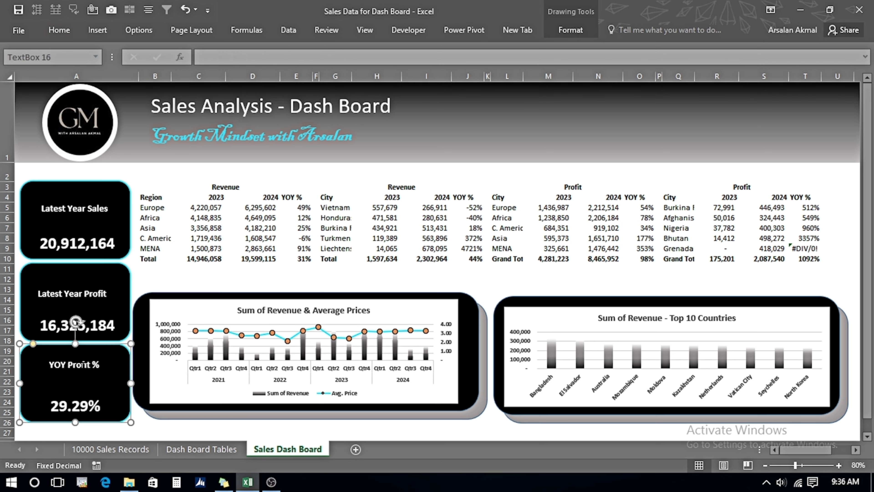
click(81, 379)
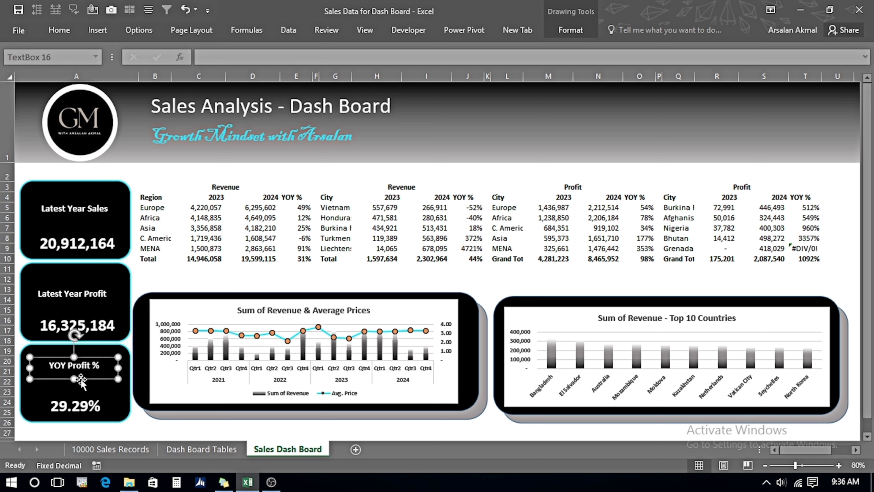
drag(81, 379, 82, 387)
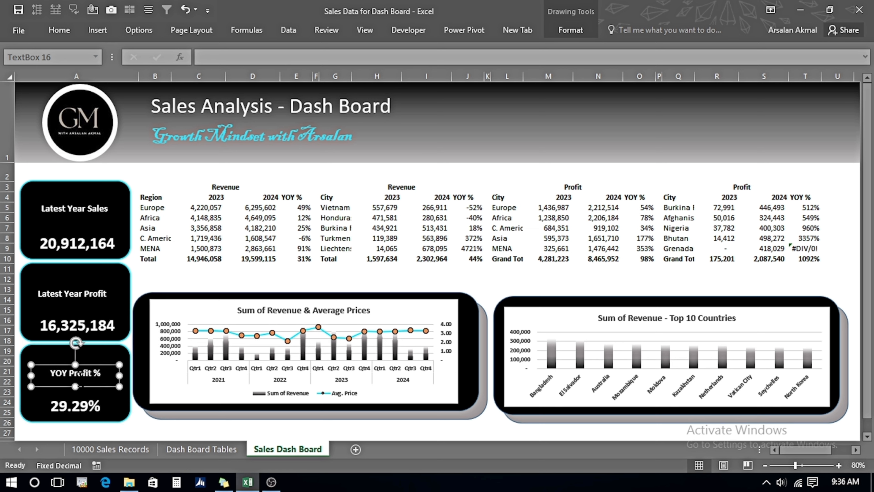
click(247, 279)
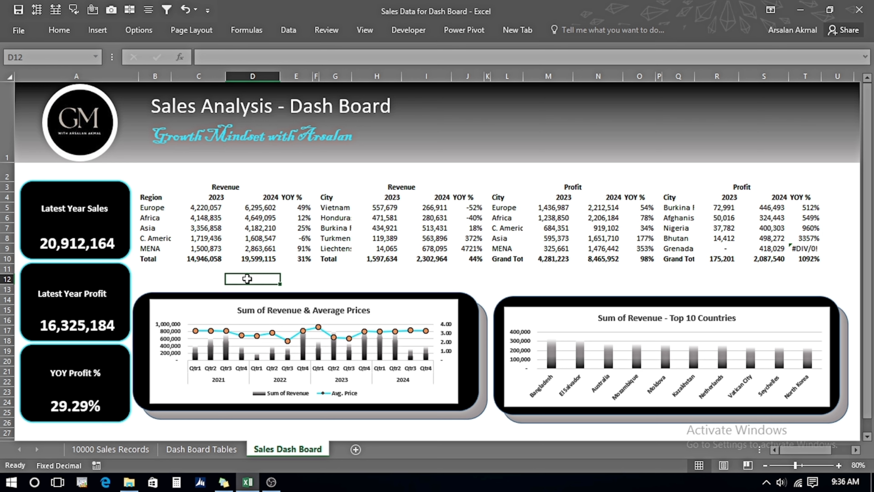
Copy the Sales Channel slicer from the Dash Board Tables sheet and paste it onto the dashboard near cell C2.
click(220, 451)
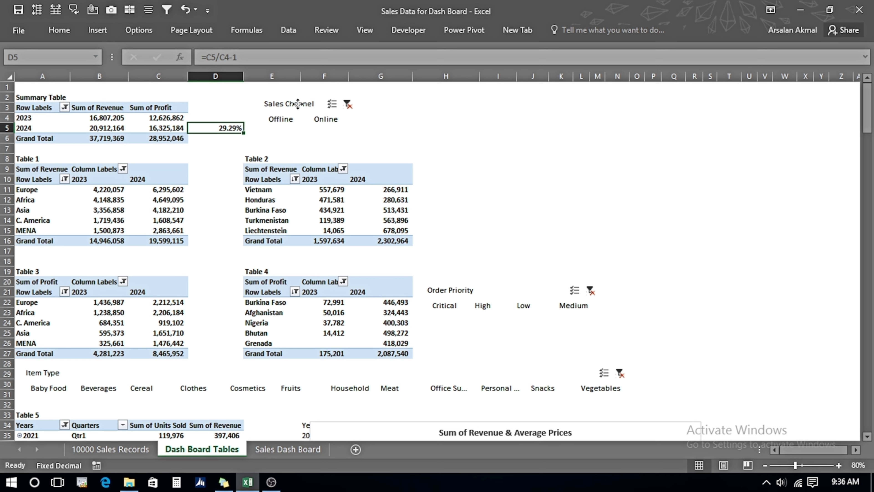
click(298, 103)
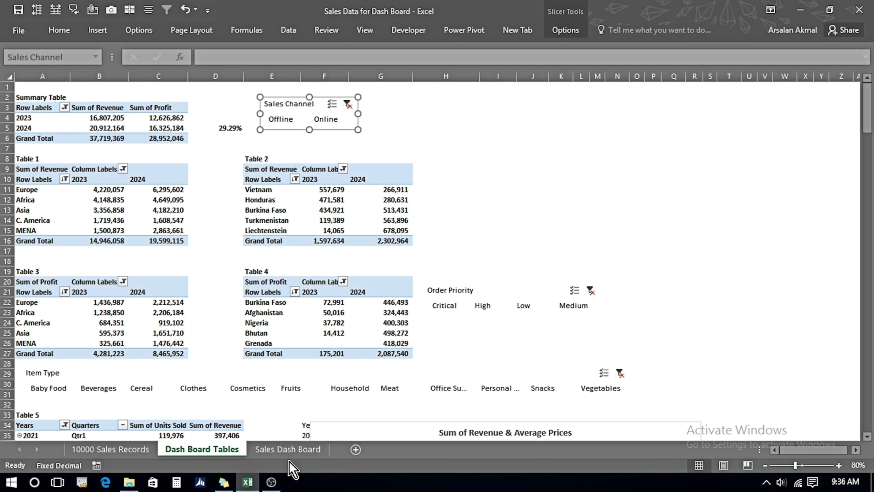
click(287, 449)
click(175, 171)
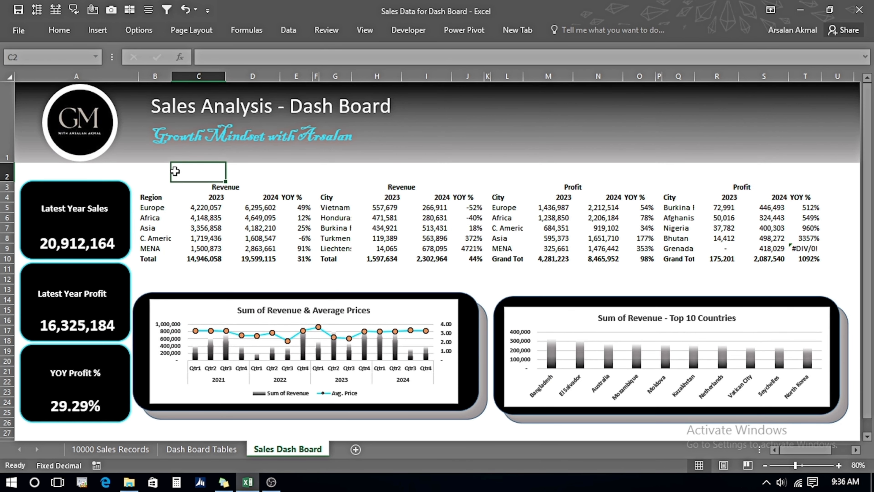
key(ctrl+v)
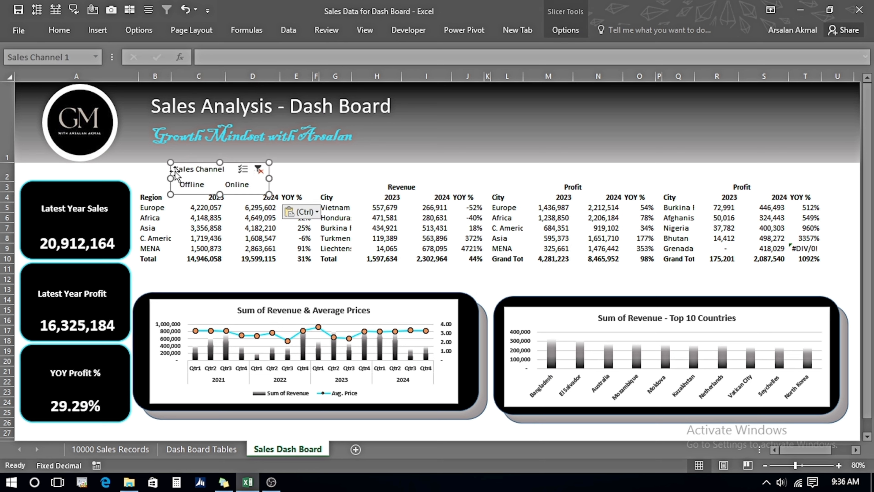
Filter the dashboard with the Sales Channel slicer, switching between Offline and Online.
click(194, 186)
click(235, 184)
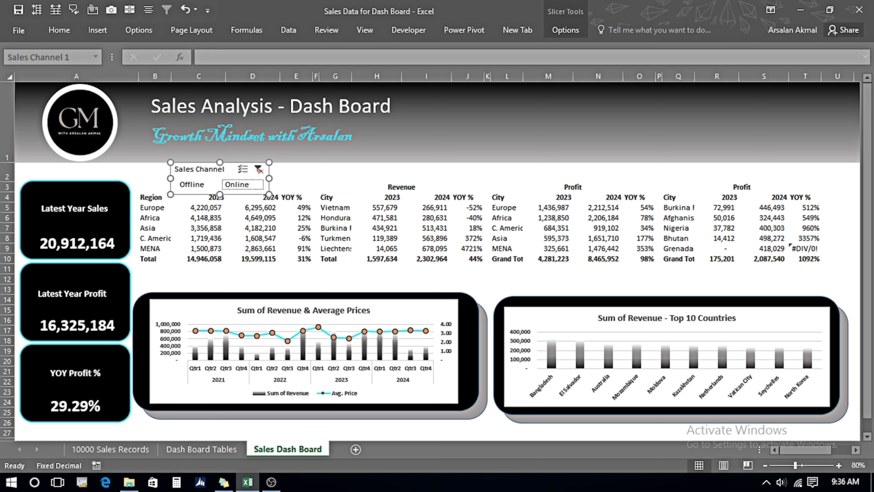
click(193, 185)
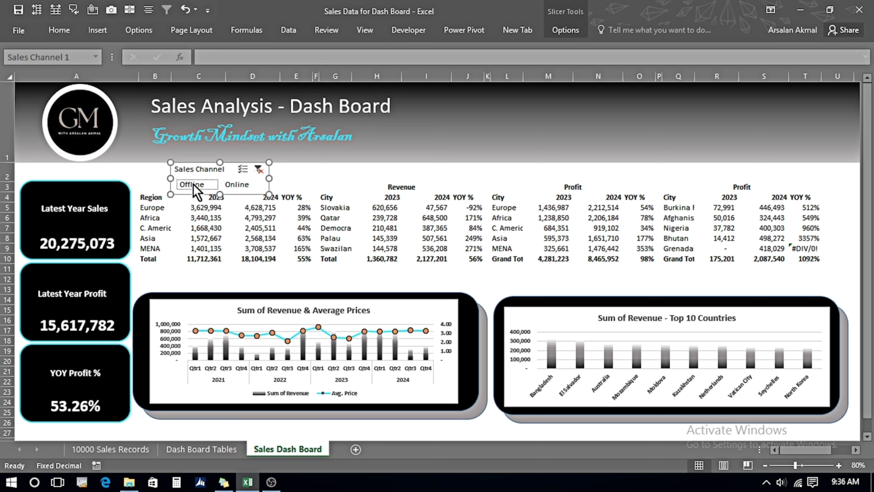
click(237, 186)
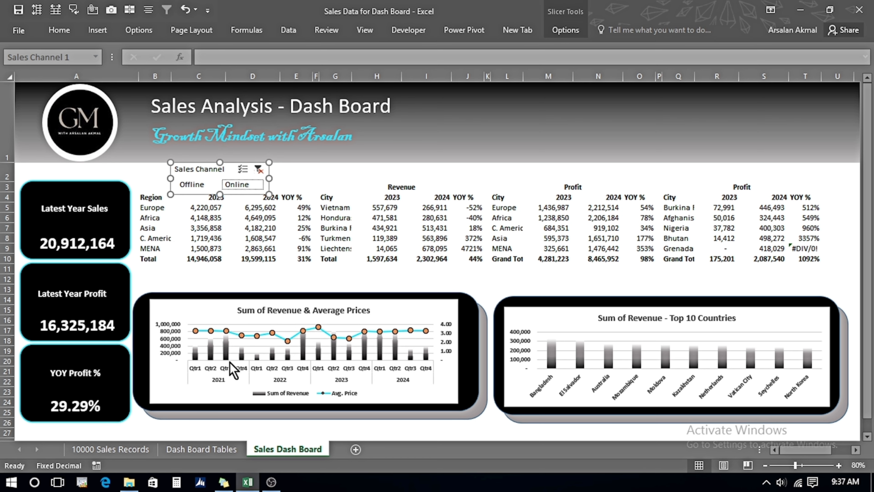
Copy the Order Priority slicer onto the dashboard and position it above the profit tables.
click(196, 450)
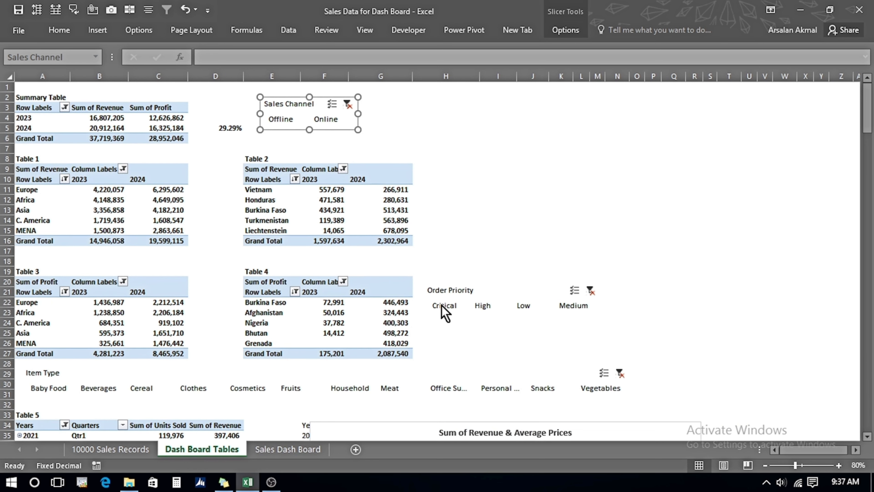
click(443, 289)
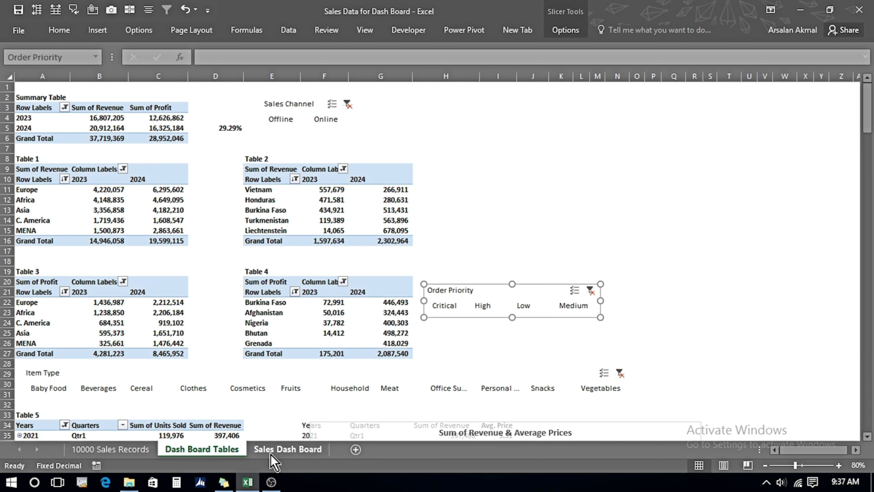
click(287, 449)
click(558, 170)
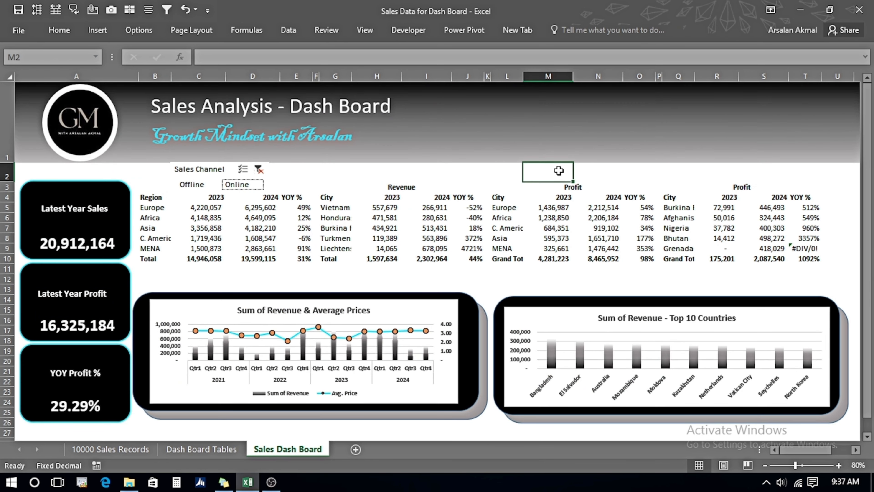
key(ctrl+v)
drag(594, 164, 610, 152)
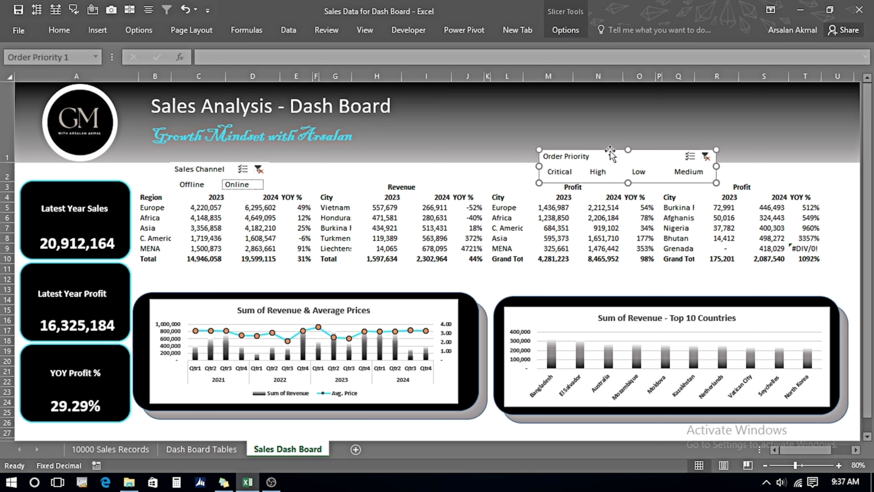
Filter the dashboard through each Order Priority option, ending on Medium.
click(558, 176)
click(601, 172)
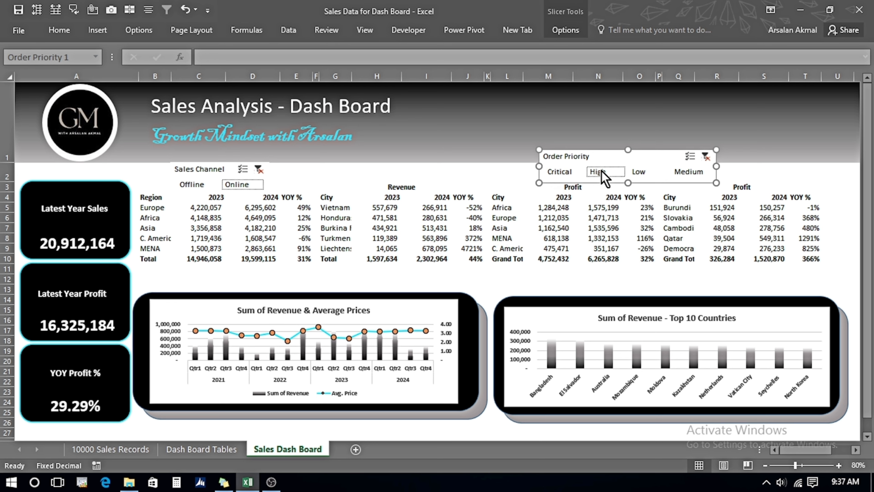
click(638, 172)
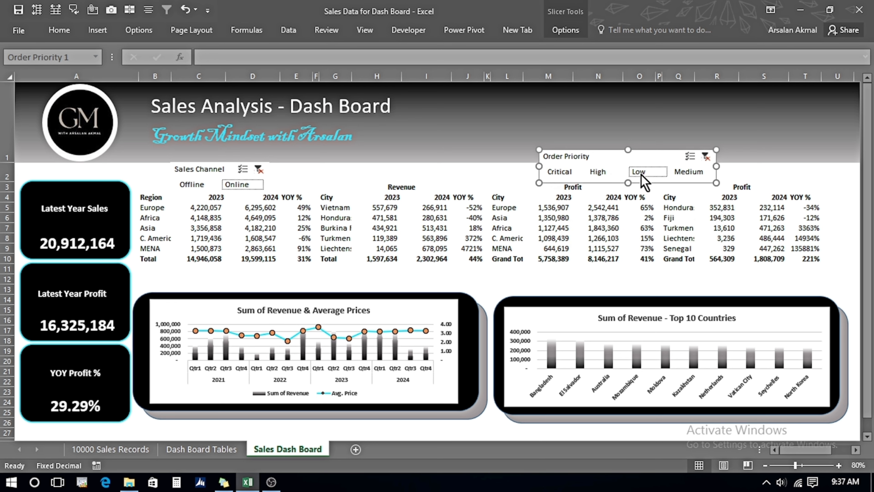
click(684, 173)
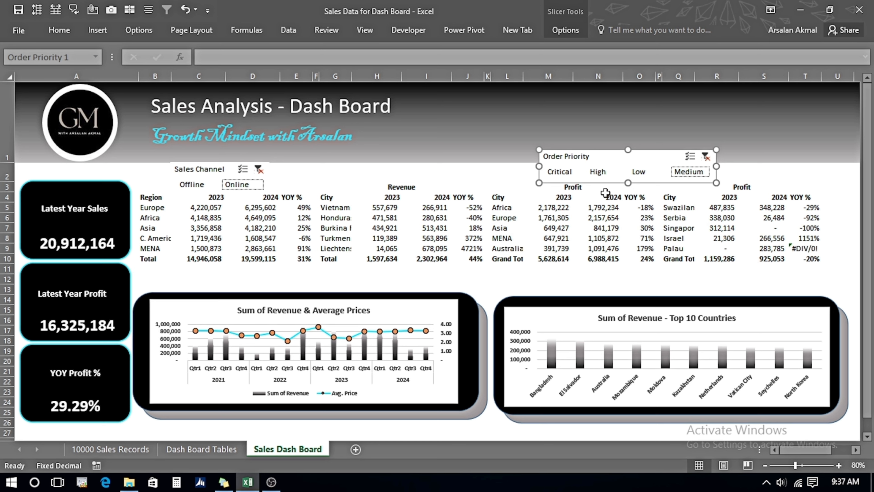
Copy the Item Type slicer from the Dash Board Tables sheet and paste it onto the dashboard at cell B11.
click(189, 454)
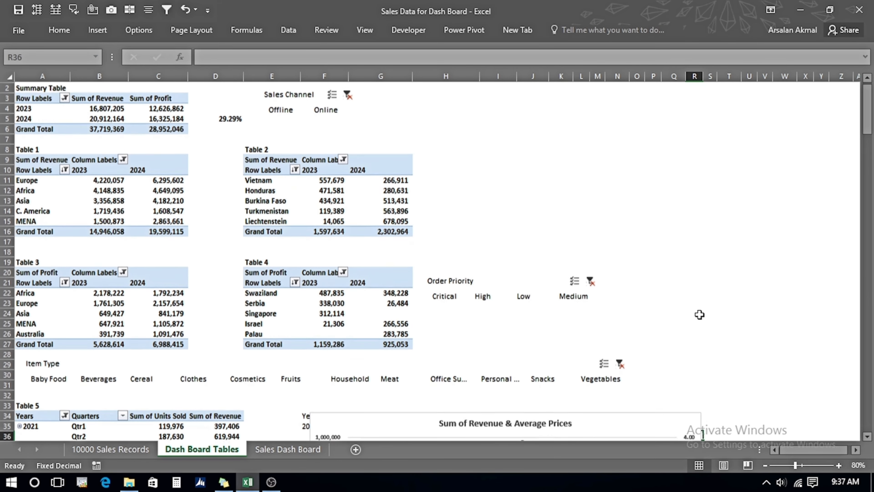
scroll(699, 315, down, 4)
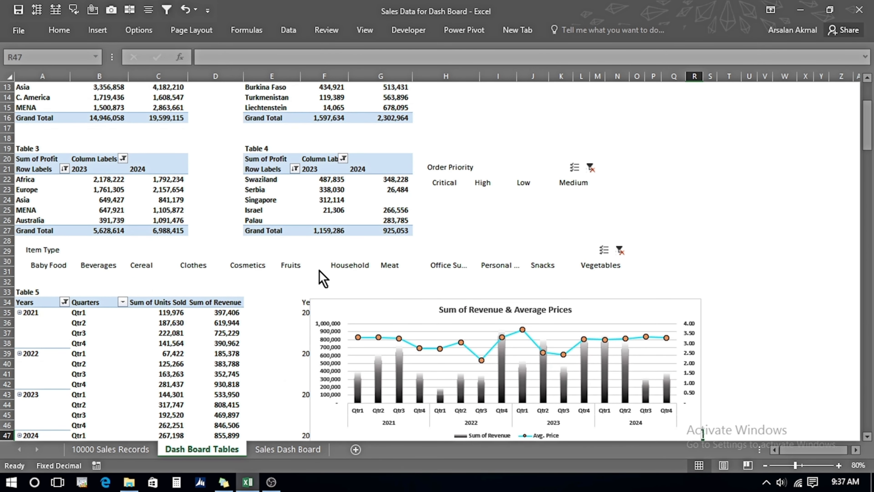
click(106, 252)
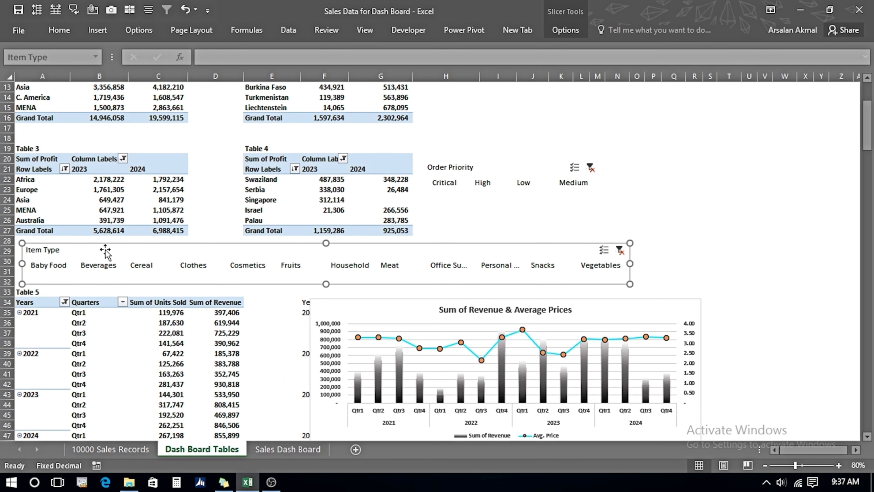
click(291, 449)
click(151, 274)
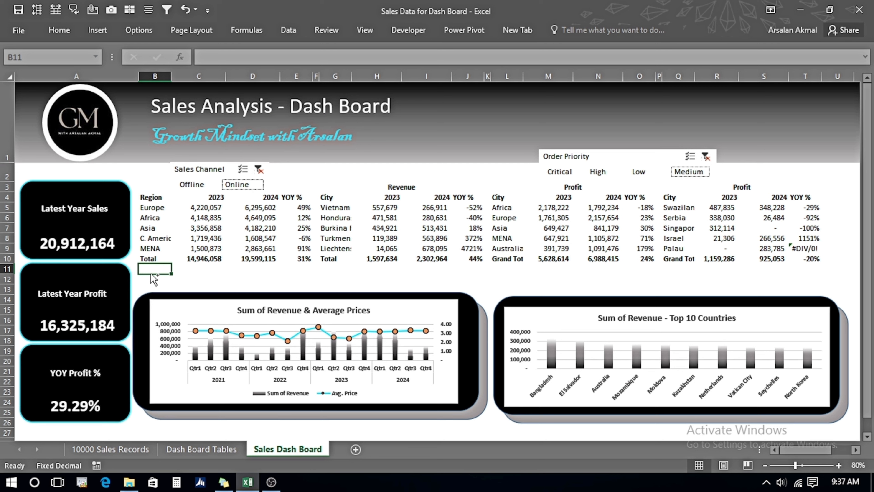
key(ctrl+v)
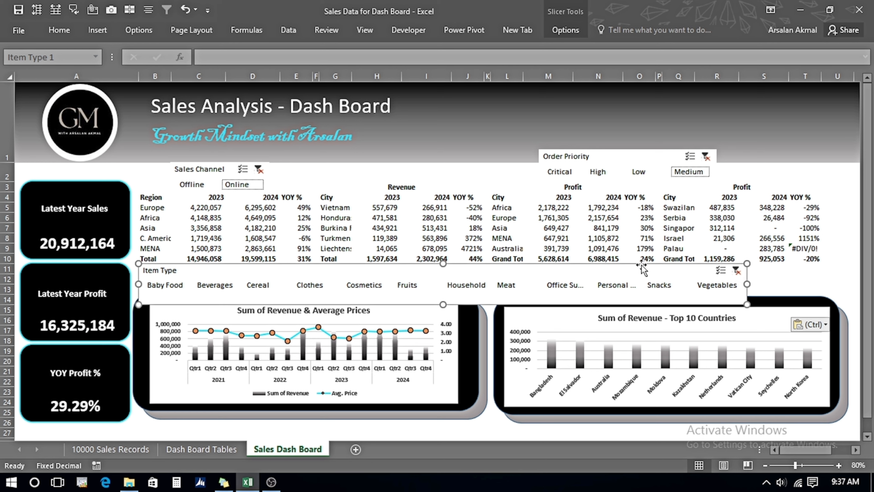
Turn off the header of the Item Type slicer in its slicer settings.
click(566, 31)
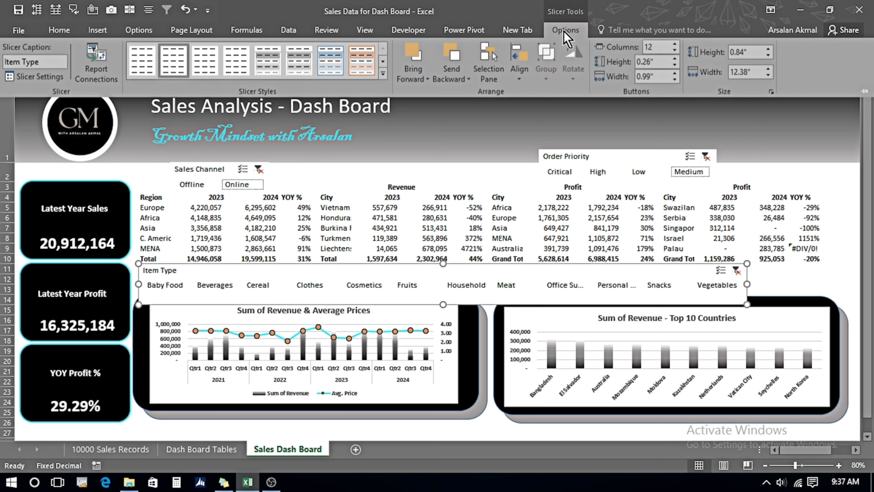
click(38, 76)
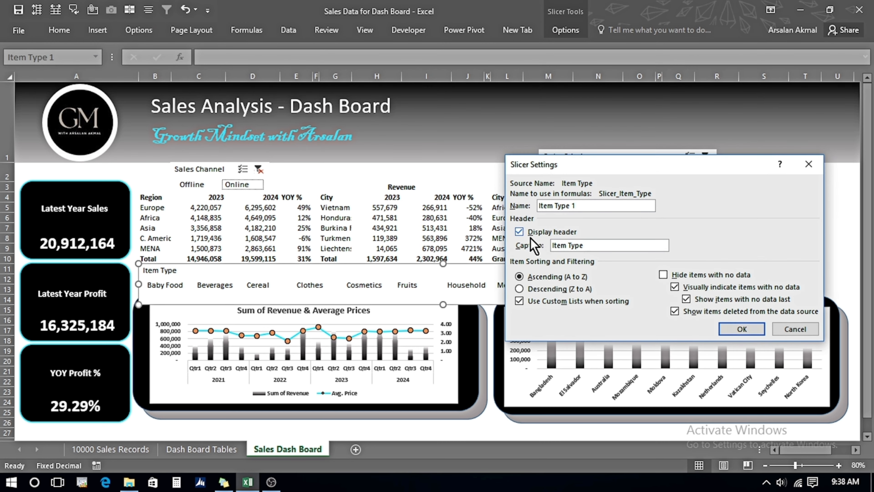
click(519, 232)
click(742, 329)
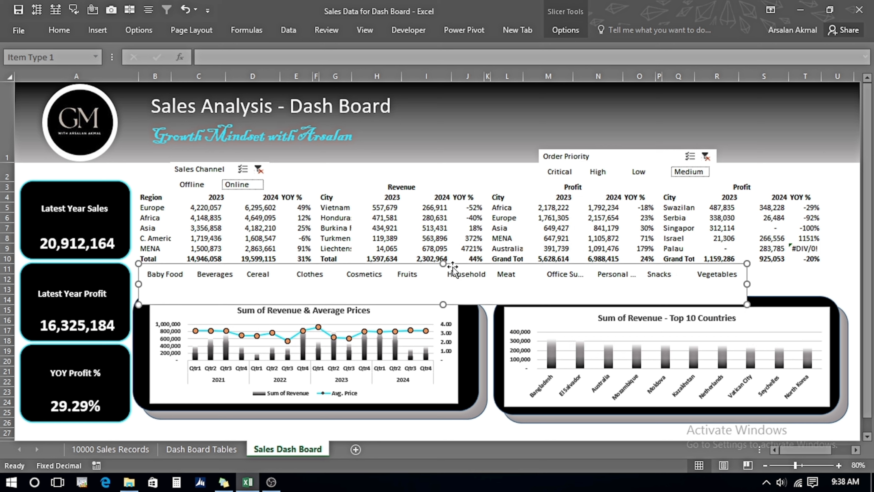
Resize the Item Type slicer into a single row stretched across the dashboard width above the charts.
drag(443, 304, 443, 283)
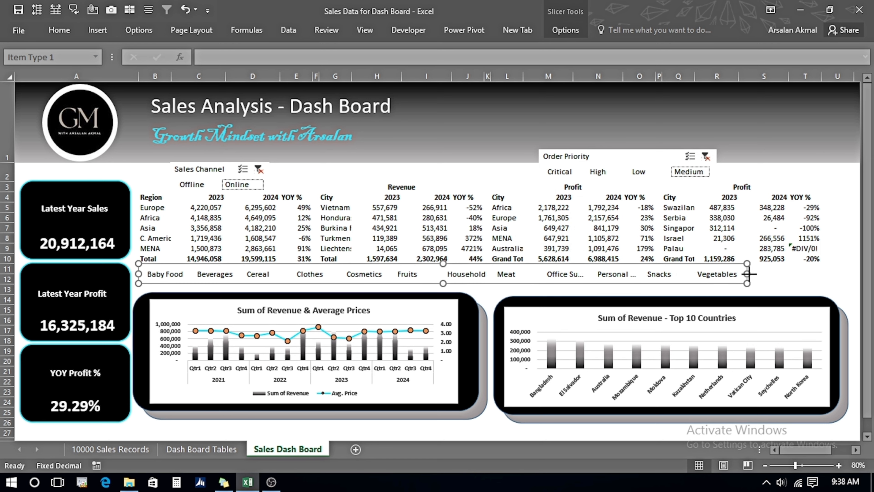
drag(747, 273, 826, 273)
drag(464, 283, 464, 286)
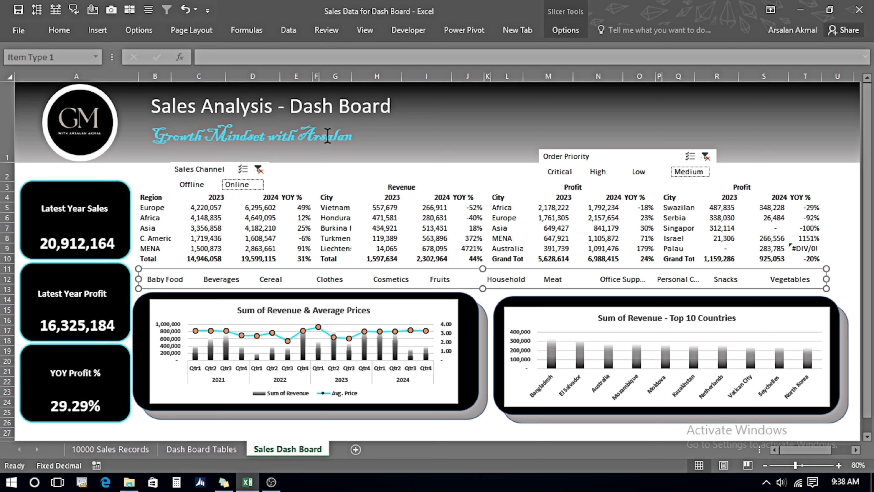
Hide the Sales Channel slicer's header and shrink it to a compact row above the Revenue table.
click(205, 171)
click(568, 30)
click(33, 77)
click(520, 233)
click(742, 329)
drag(220, 194, 287, 173)
drag(244, 163, 244, 165)
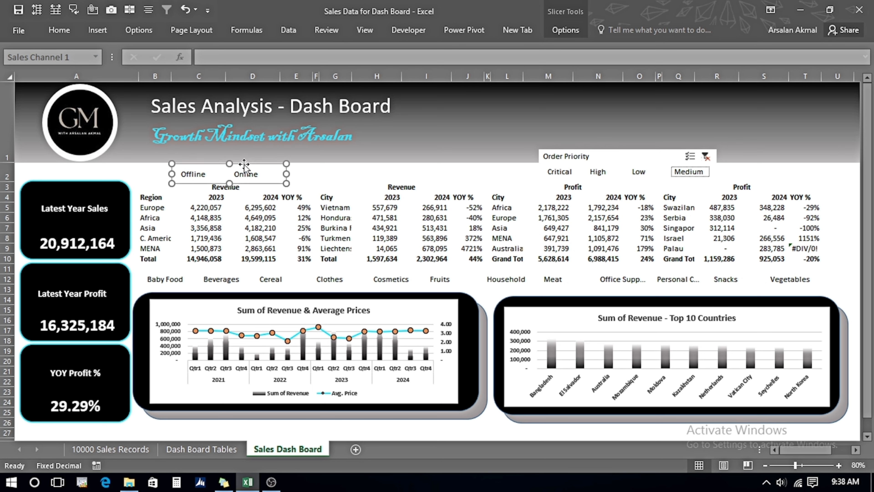
Hide the Order Priority slicer's header and shrink it to a single row above the Profit tables.
click(329, 197)
click(609, 157)
click(572, 32)
click(24, 77)
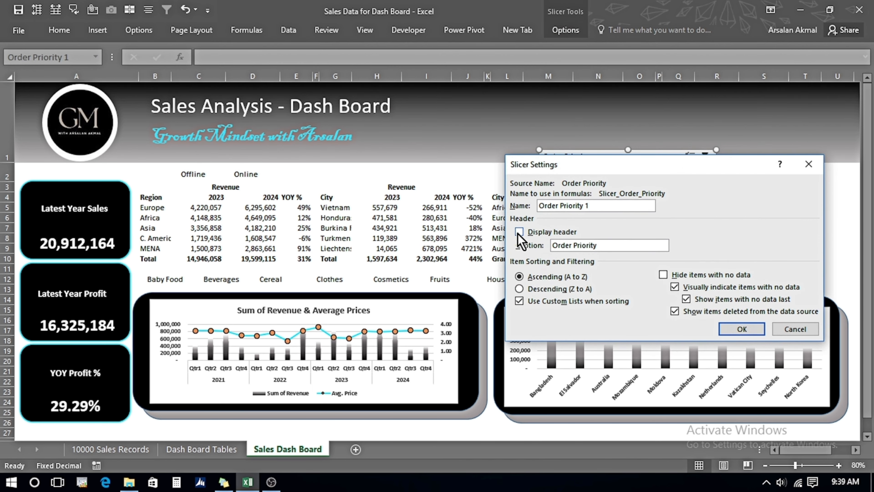
click(519, 234)
click(741, 328)
drag(629, 184, 614, 161)
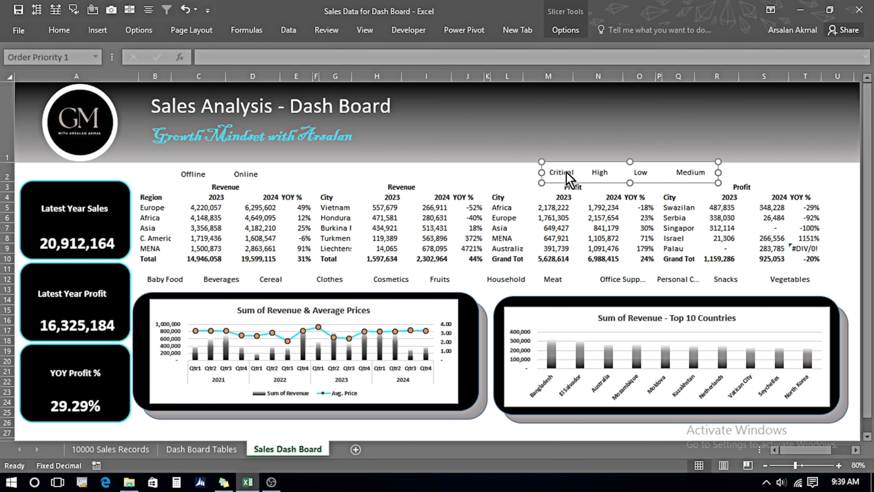
Apply a gray slicer style to the Order Priority slicer.
click(605, 174)
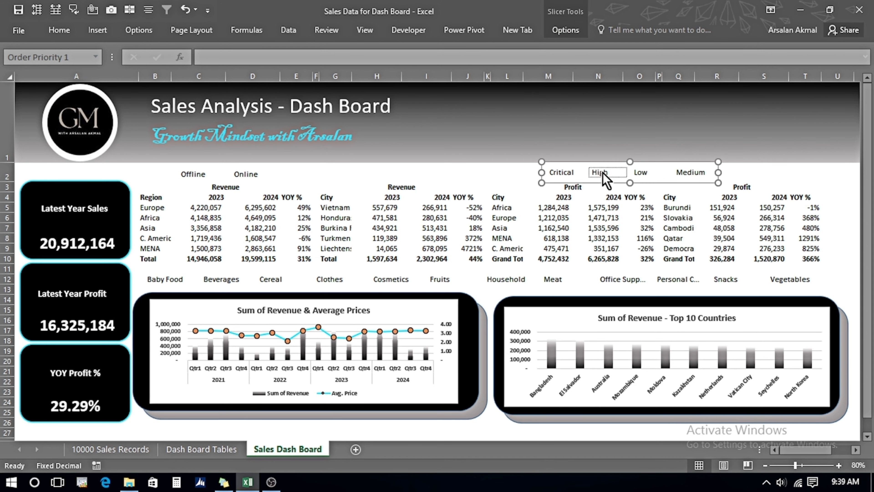
click(565, 30)
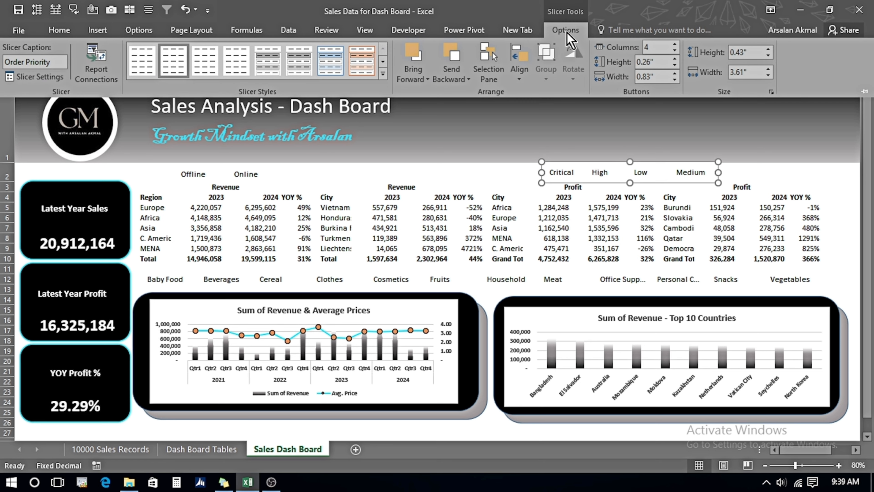
click(268, 62)
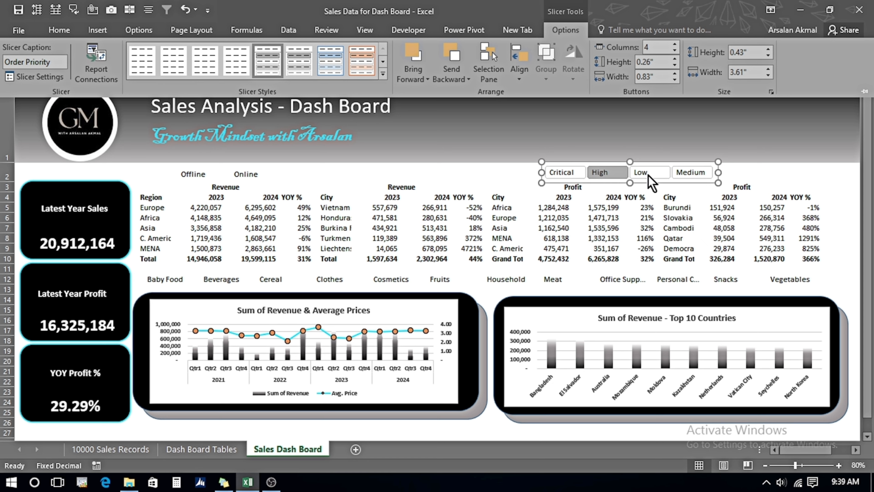
Filter the dashboard to Low order priority.
click(651, 181)
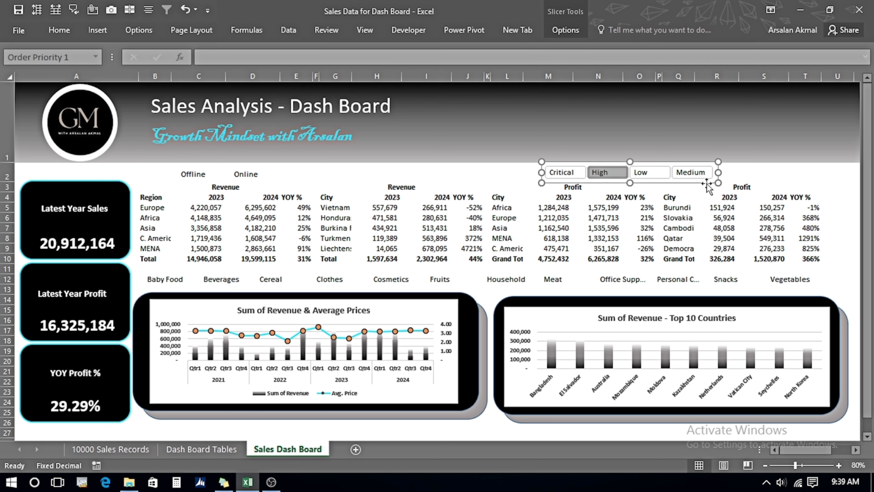
click(700, 176)
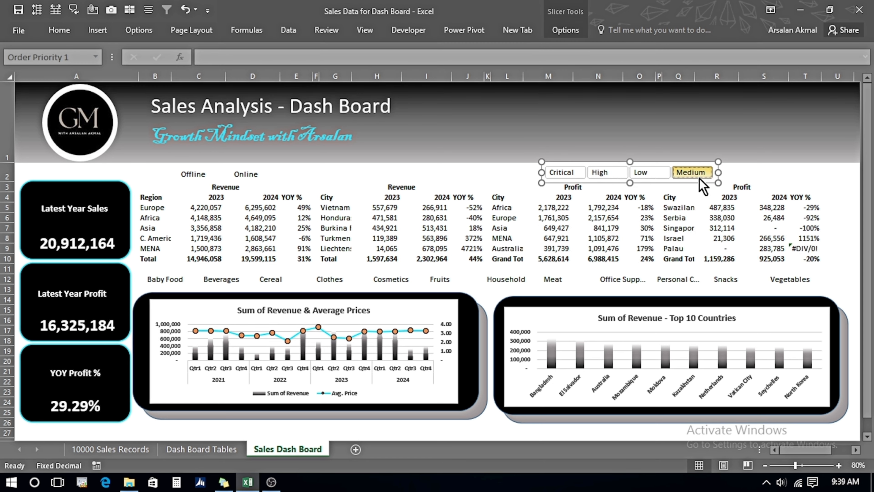
click(646, 174)
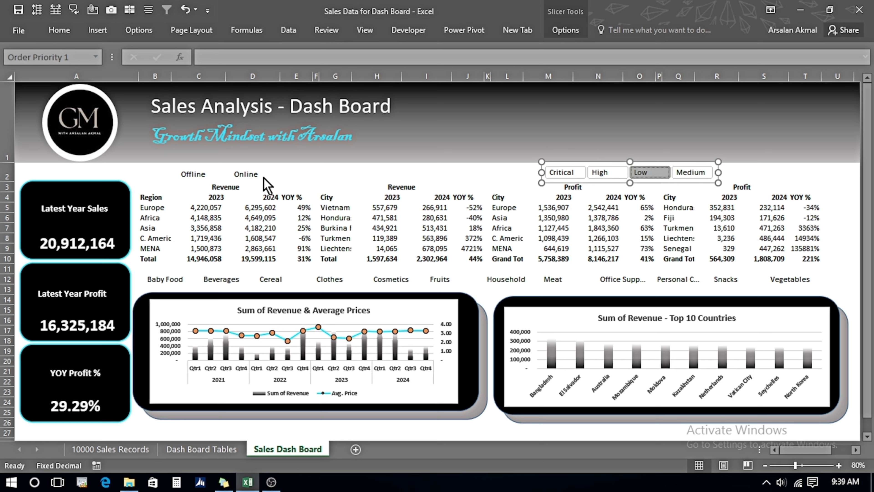
Apply the same gray slicer style to the Sales Channel slicer.
click(192, 174)
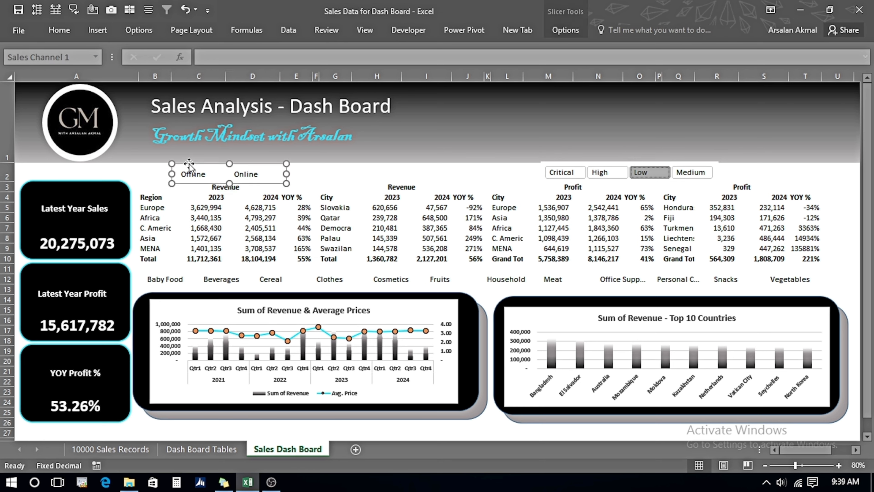
click(566, 30)
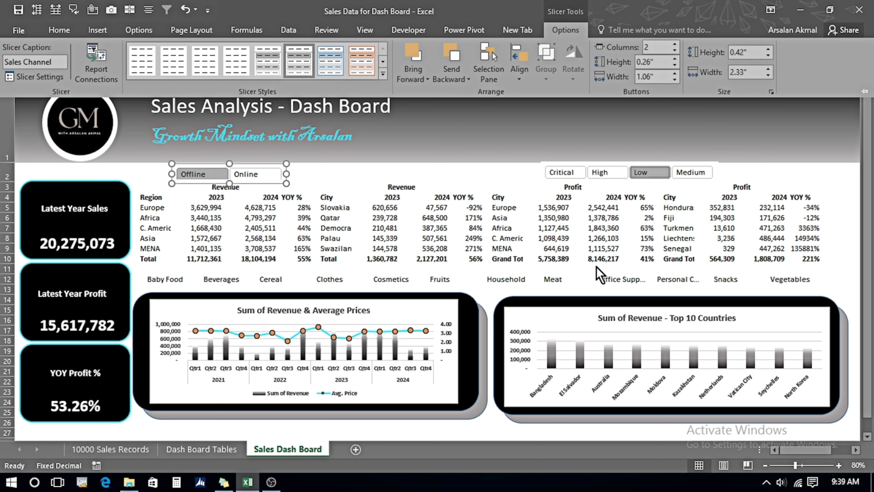
click(595, 280)
Apply the same gray slicer style to the Item Type slicer.
click(512, 280)
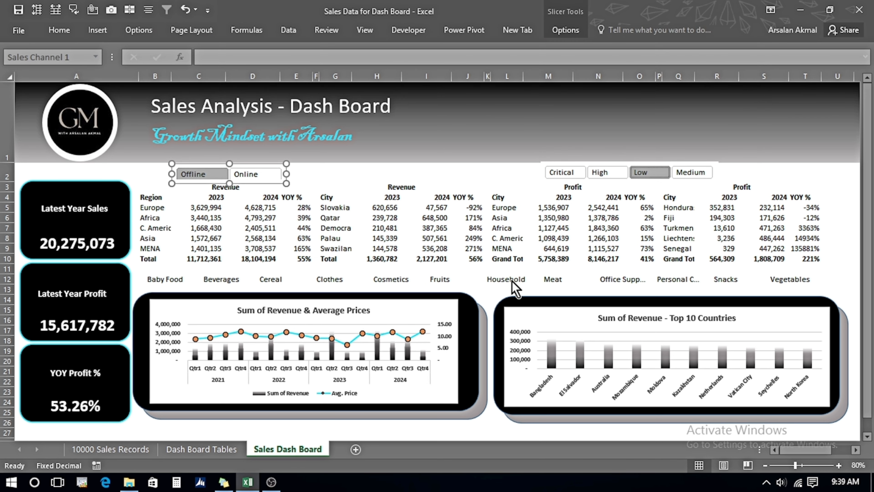
click(566, 30)
click(290, 67)
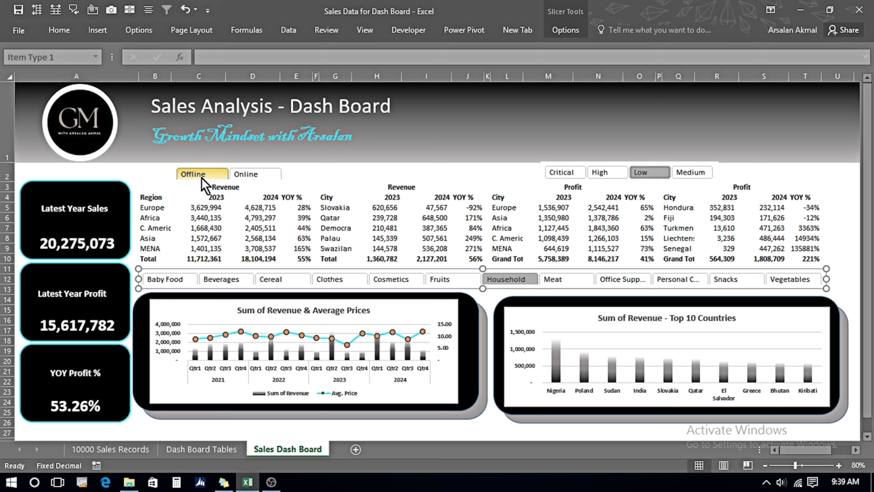
Filter the dashboard to the Online sales channel and Medium order priority.
click(247, 176)
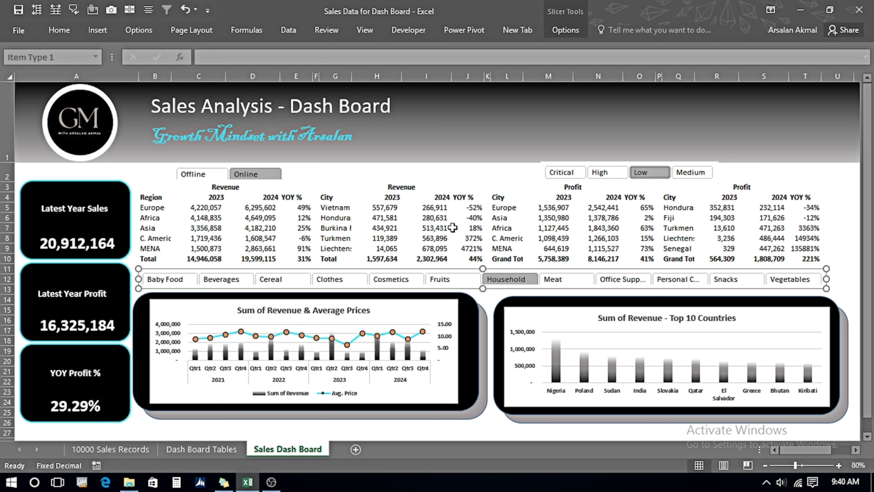
click(683, 172)
click(599, 238)
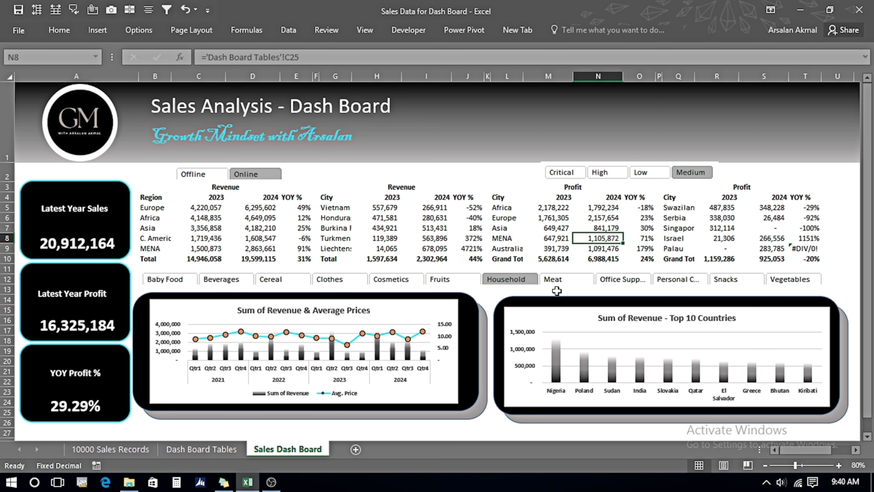
Filter the dashboard by the Meat, Cosmetics and Cereal item types in turn.
click(552, 279)
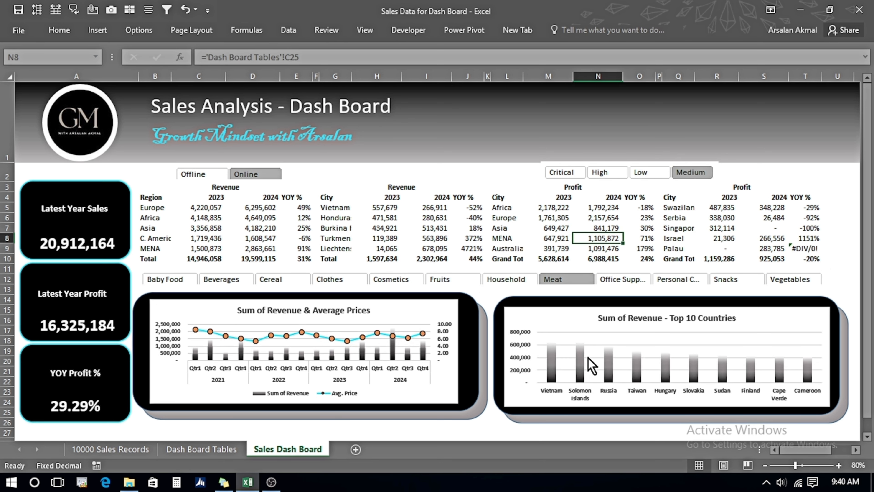
click(388, 286)
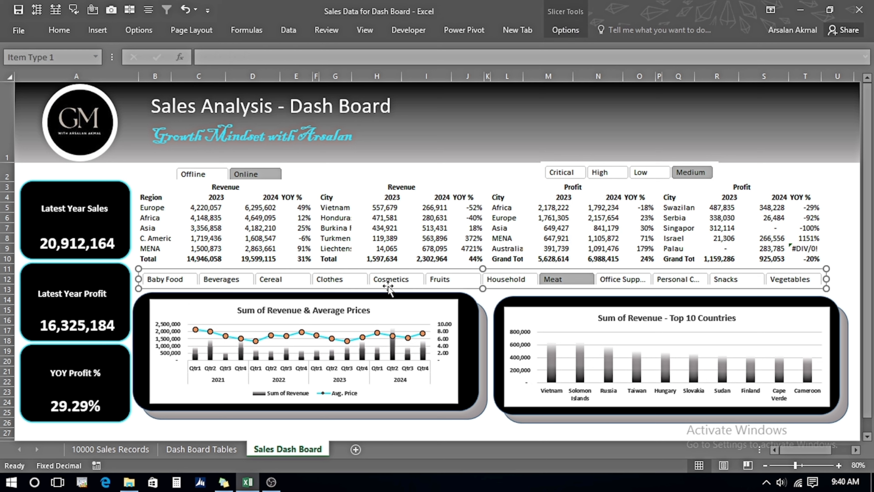
click(377, 281)
click(335, 248)
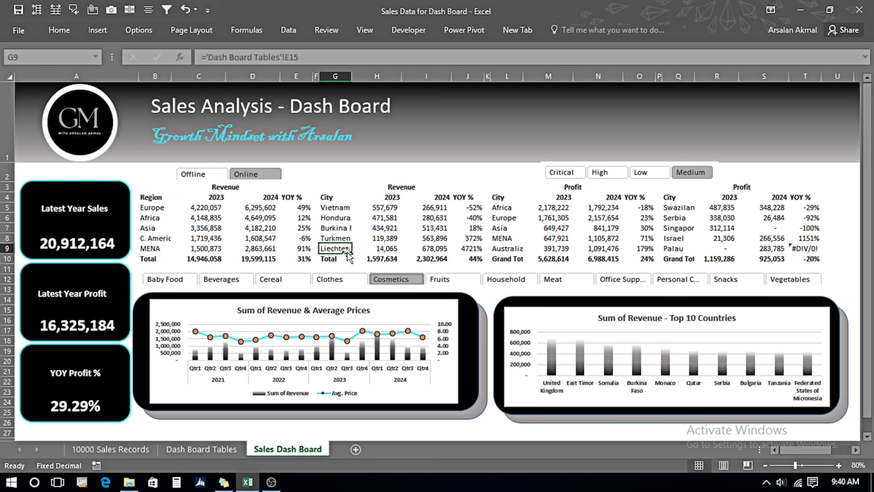
click(283, 279)
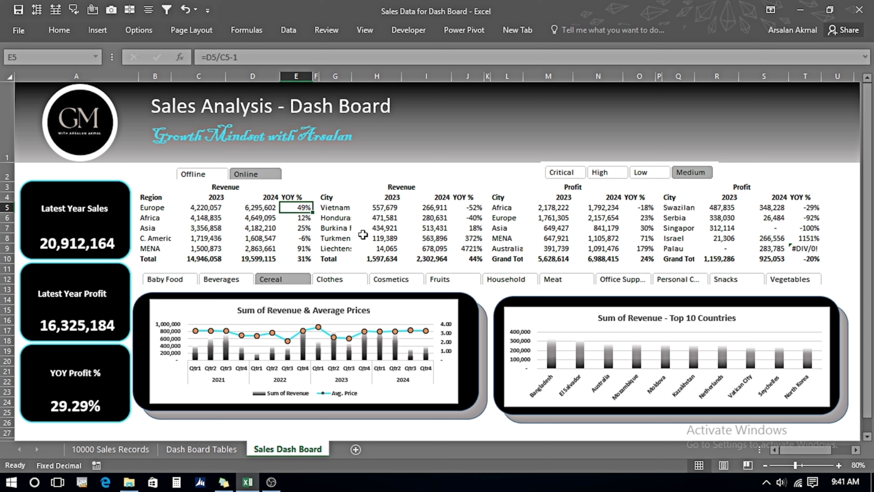
Wrap the YOY % formula in cell E5 as =IFERROR(D5/C5-1,"") so errors show blank.
key(F2)
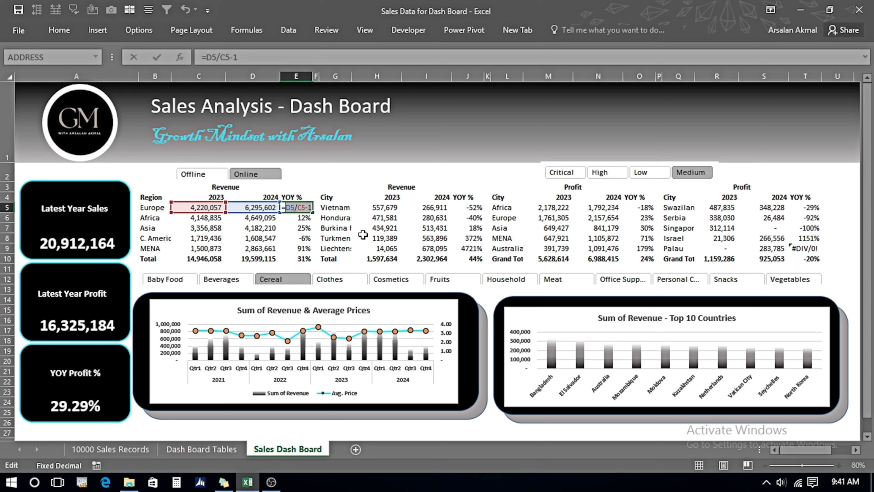
key(BackSpace)
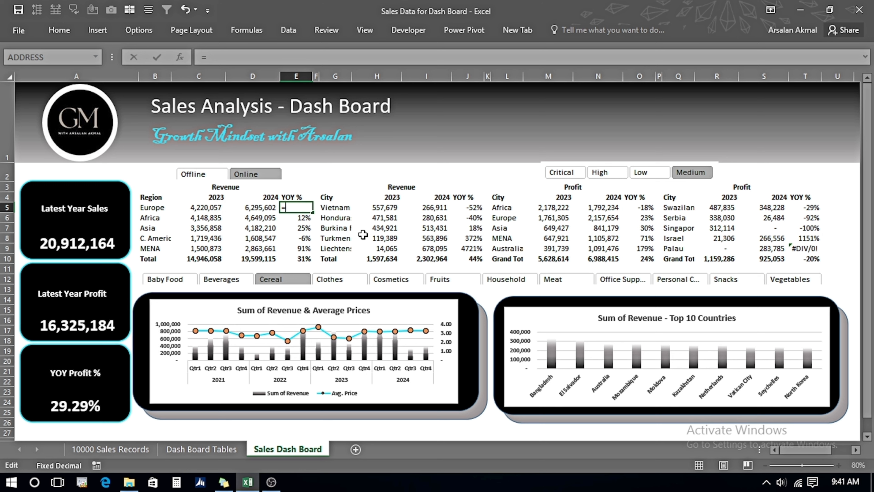
text(if)
key(Down)
key(Tab)
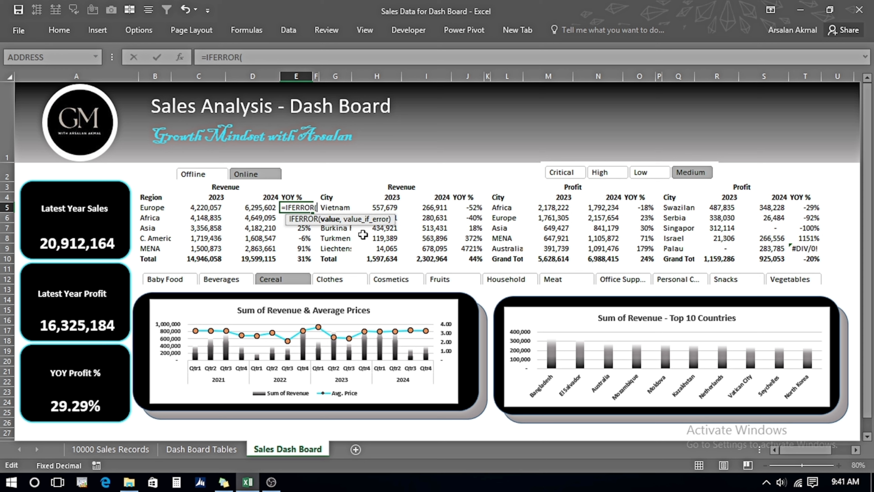
text(D5/C5-1)
text(,)
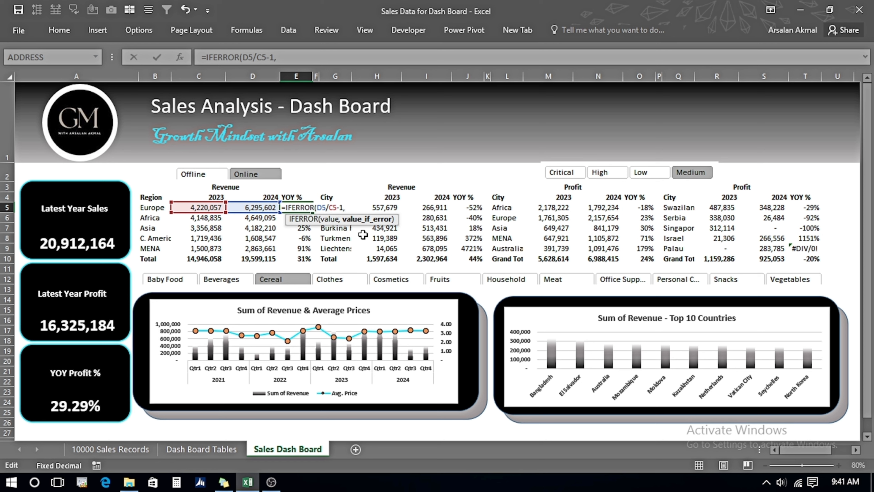
text("")
key(Return)
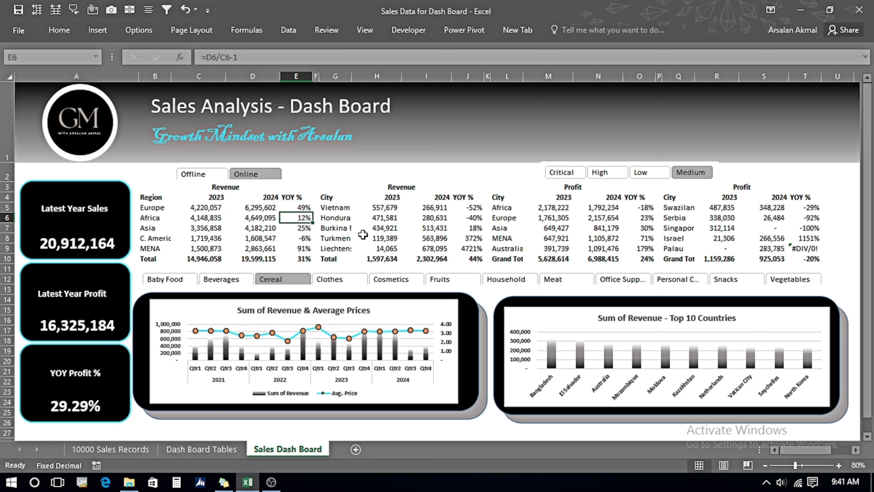
Copy the IFERROR formula down the Region revenue YOY % column through the Total row.
key(Up)
key(ctrl+c)
key(shift+Down)
key(shift+Down)
key(shift+Down)
key(shift+Down)
key(shift+Down)
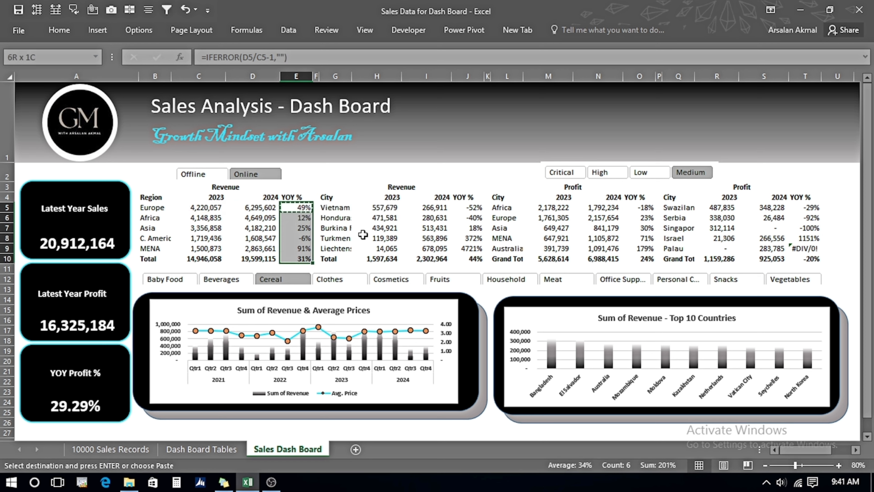
key(Return)
Paste the YOY formulas into the City revenue and Region profit YOY % columns.
key(ctrl+c)
key(Right)
key(Right)
key(Right)
key(Right)
key(Right)
key(ctrl+v)
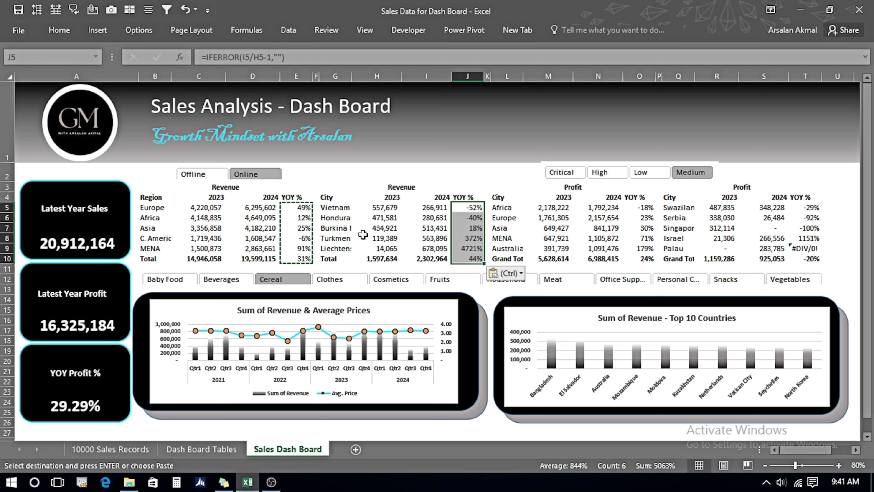
key(Right)
key(Right)
Paste the YOY formulas into the City profit YOY % column.
key(Right)
key(Right)
key(Right)
key(ctrl+v)
key(Right)
key(Right)
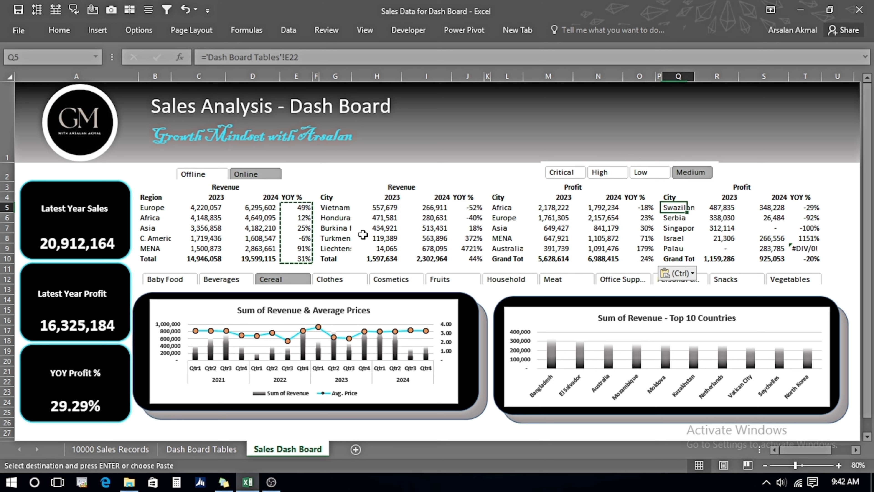
key(Right)
key(Right)
key(Right)
key(ctrl+v)
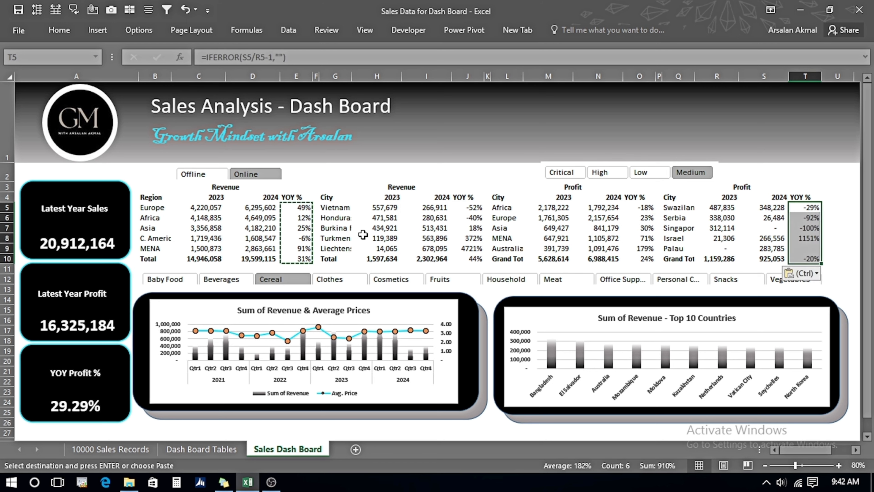
key(Down)
key(Down)
key(Down)
click(806, 248)
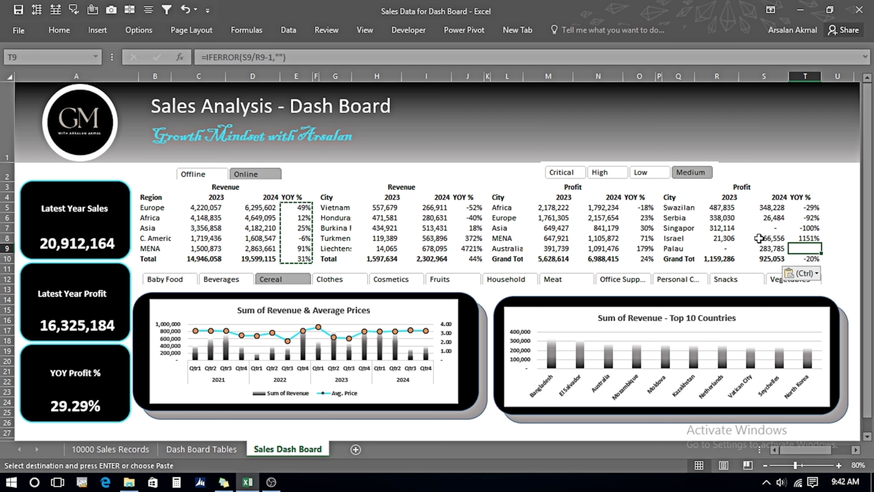
key(Escape)
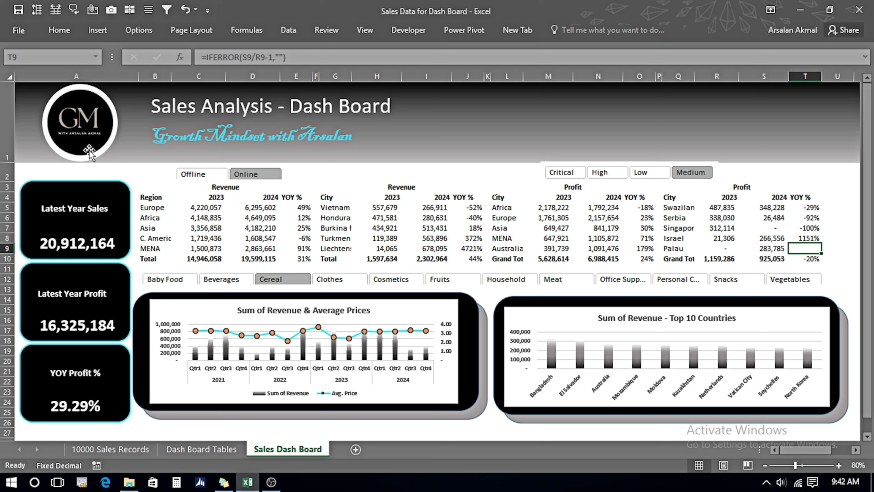
Give cell E5 the custom number format [Color10] 0% ;[Red] -0% so gains show green and losses red.
click(290, 209)
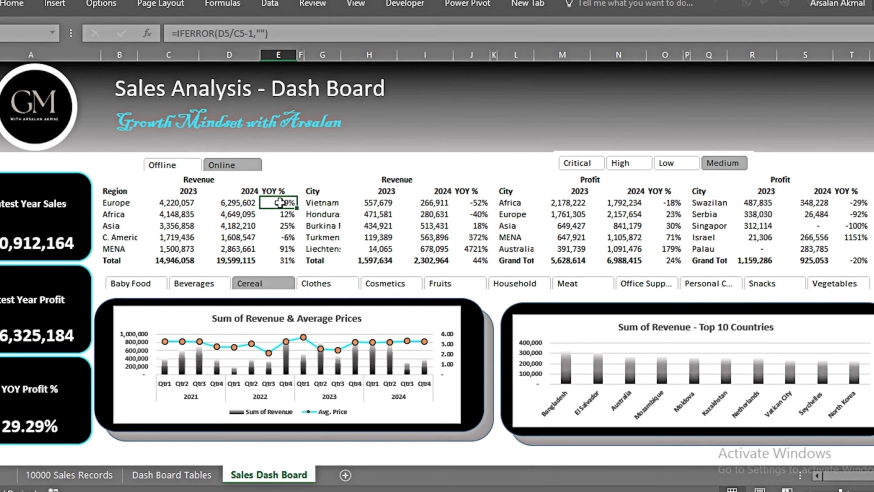
right_click(298, 208)
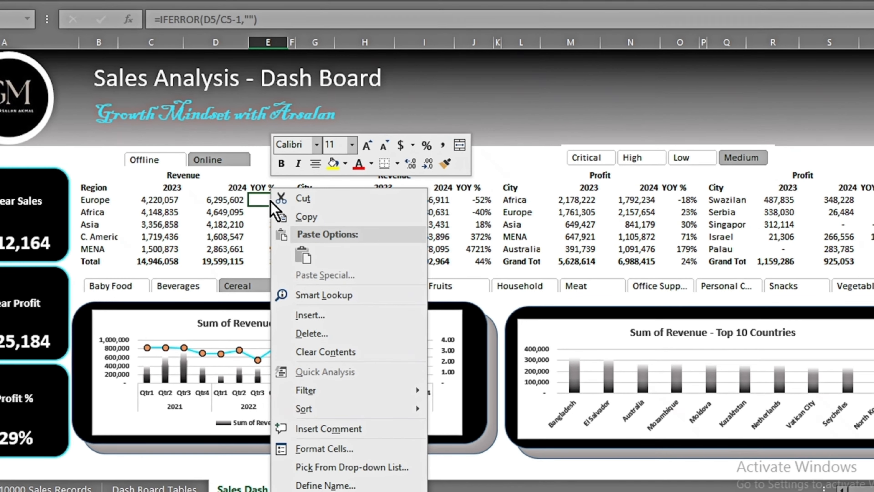
click(340, 448)
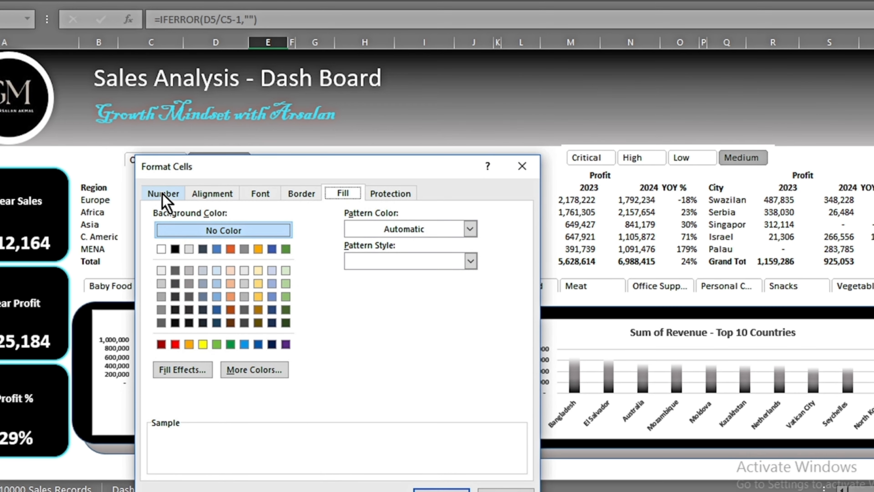
click(163, 193)
drag(316, 171, 394, 48)
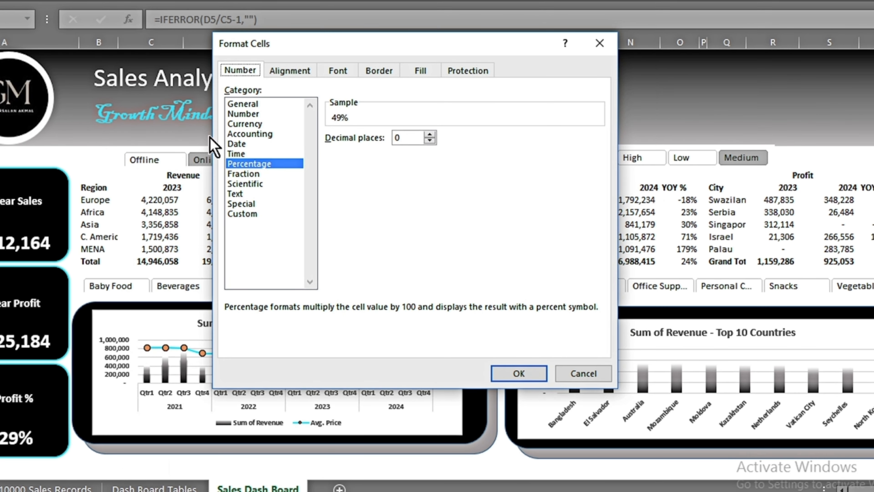
click(244, 215)
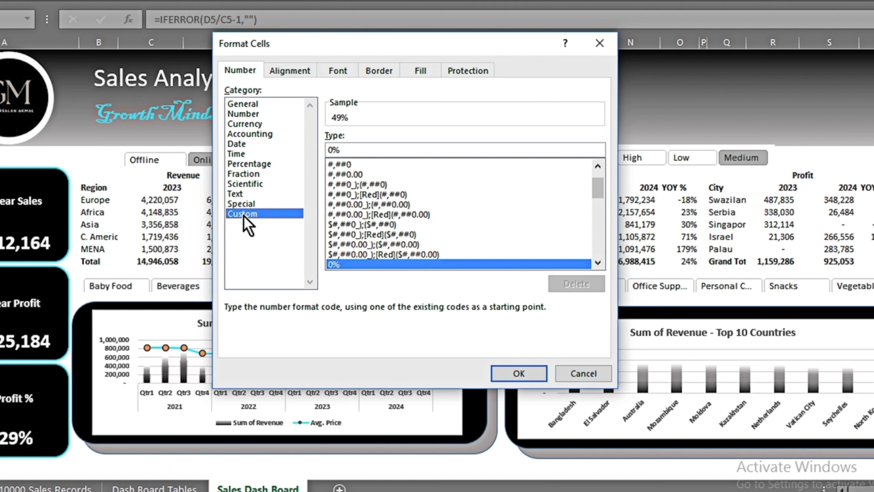
click(361, 149)
text(;)
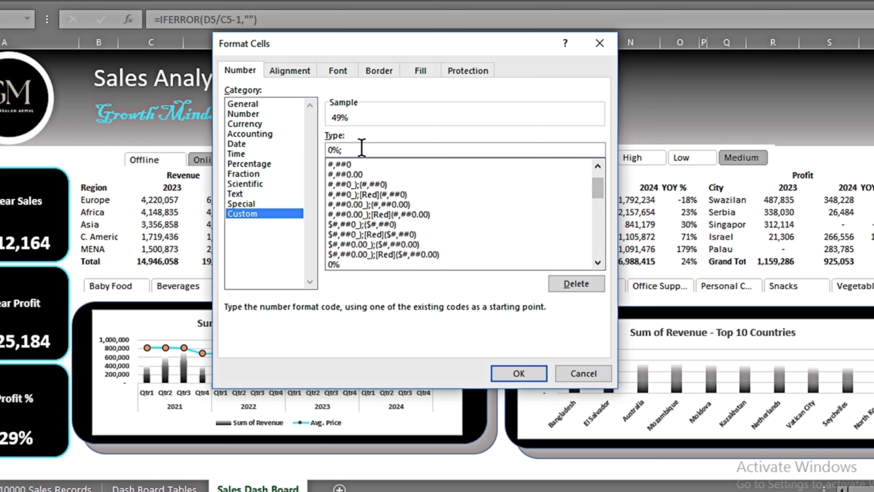
key(BackSpace)
text(; )
text(-0%)
text(color 10])
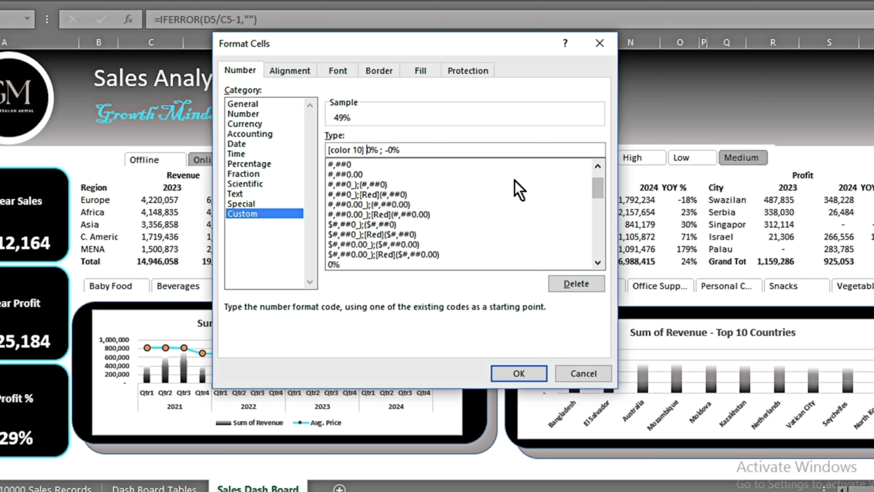
key(Right)
key(Right)
key(Right)
key(Right)
text([red])
key(End)
click(519, 373)
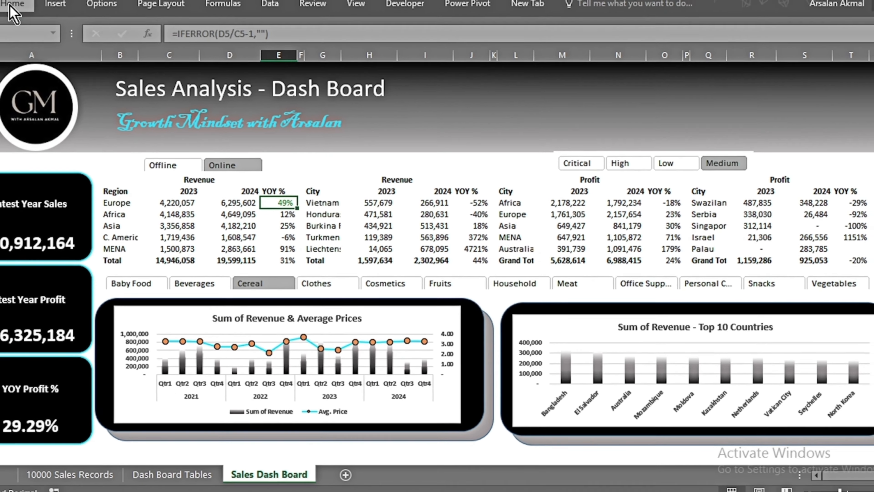
Copy E5's formatting down the Region revenue YOY % column through the Total row with Format Painter.
click(12, 6)
click(67, 79)
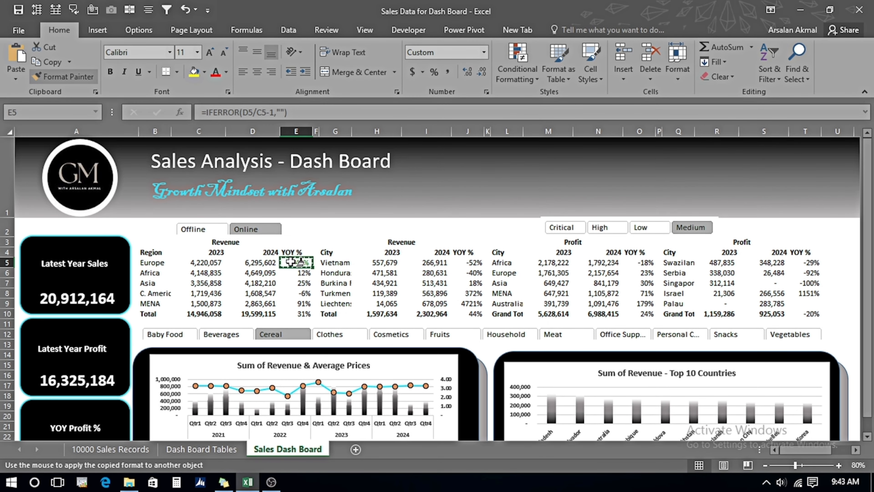
drag(296, 262, 295, 314)
click(299, 272)
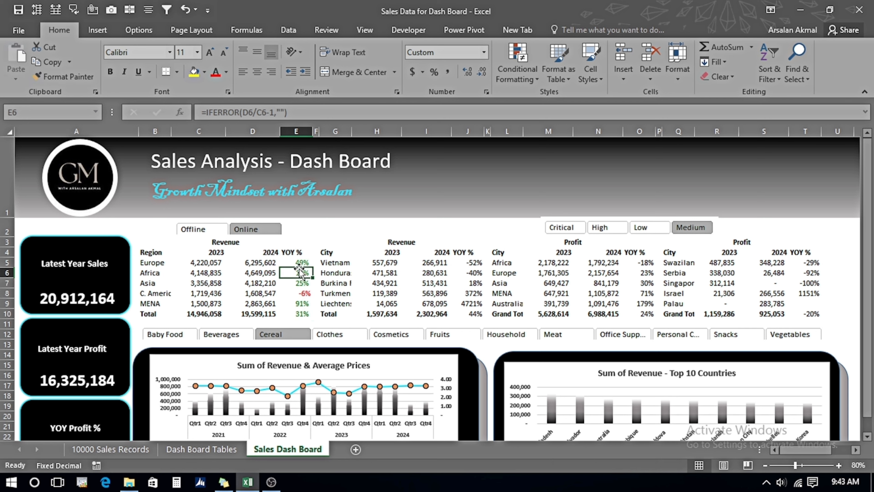
key(Up)
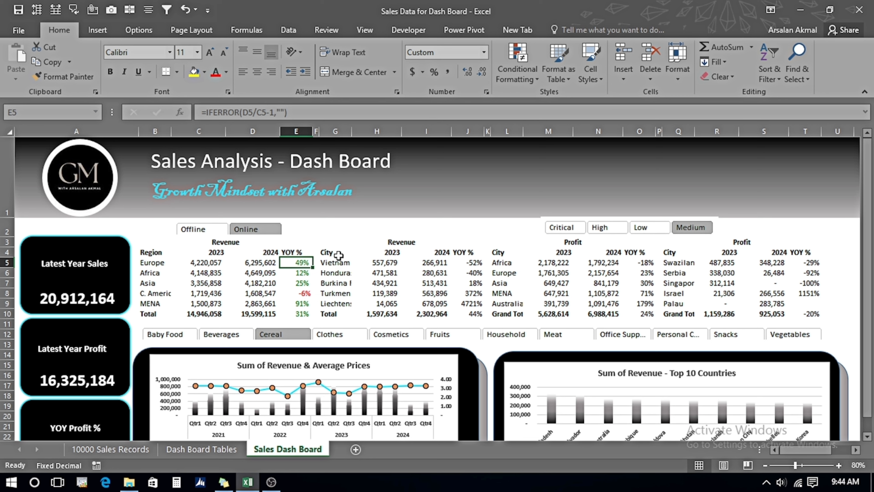
Insert the black up-pointing and down-pointing triangle symbols into cell G2.
click(337, 236)
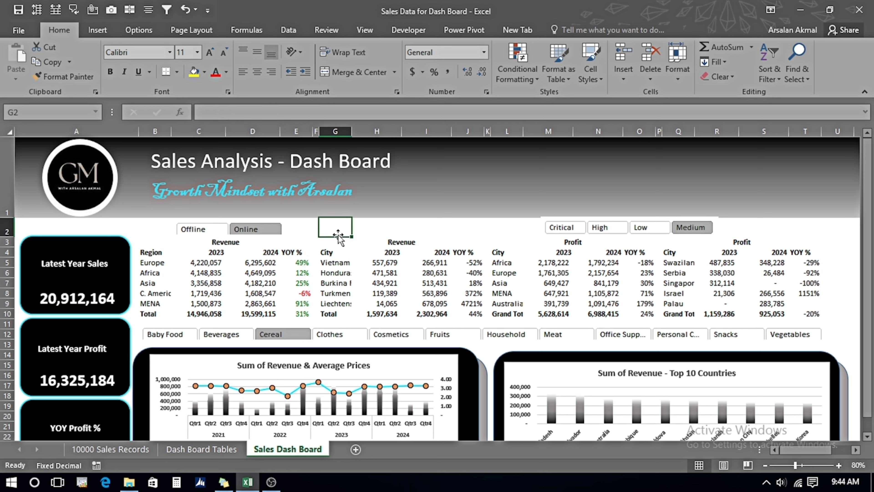
click(97, 31)
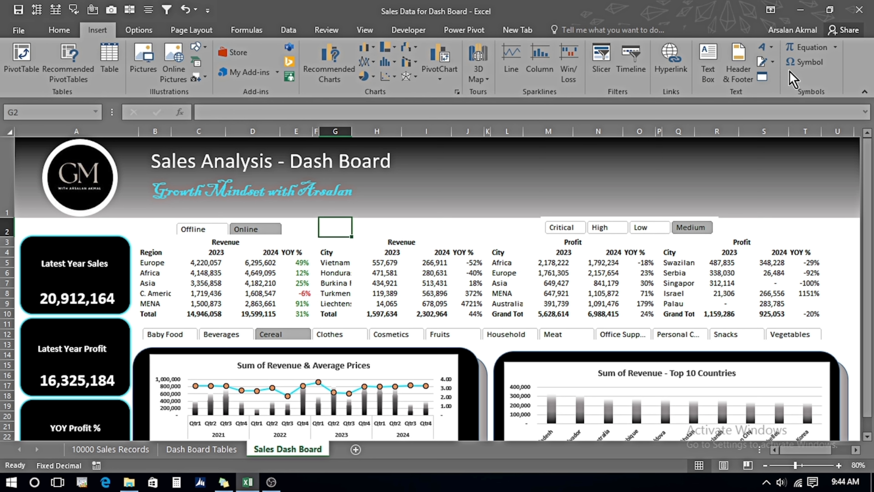
click(802, 62)
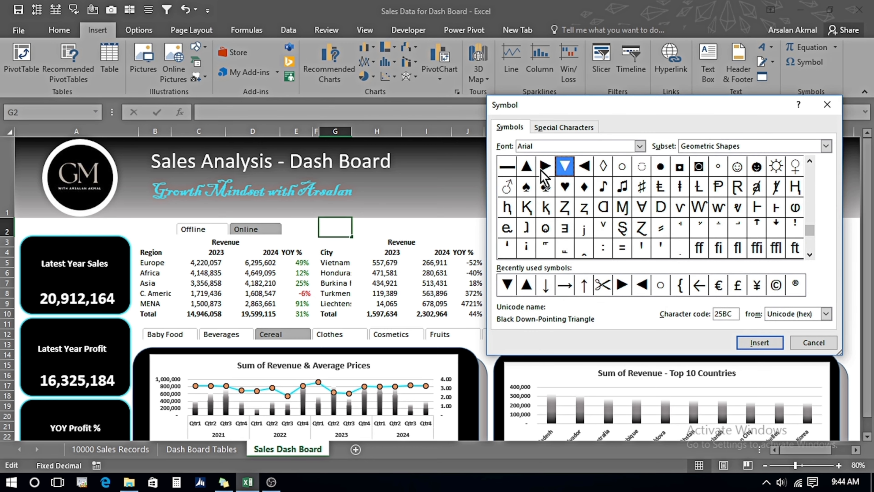
click(527, 166)
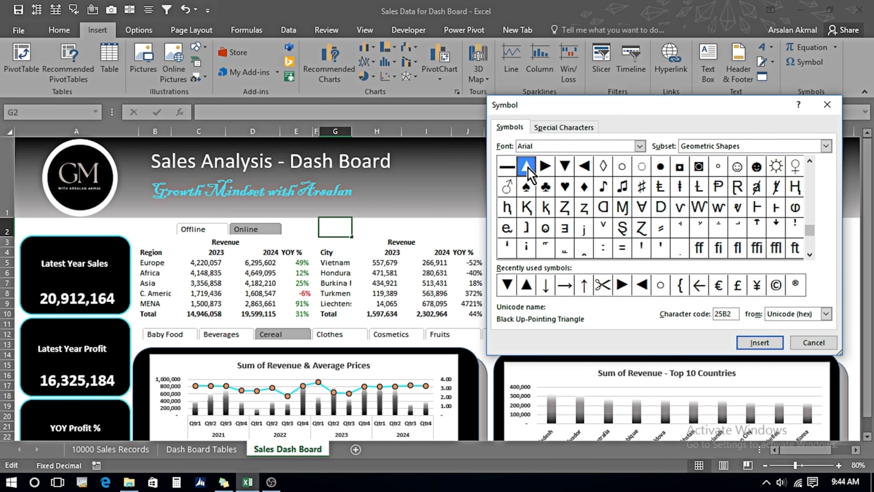
click(752, 345)
click(564, 166)
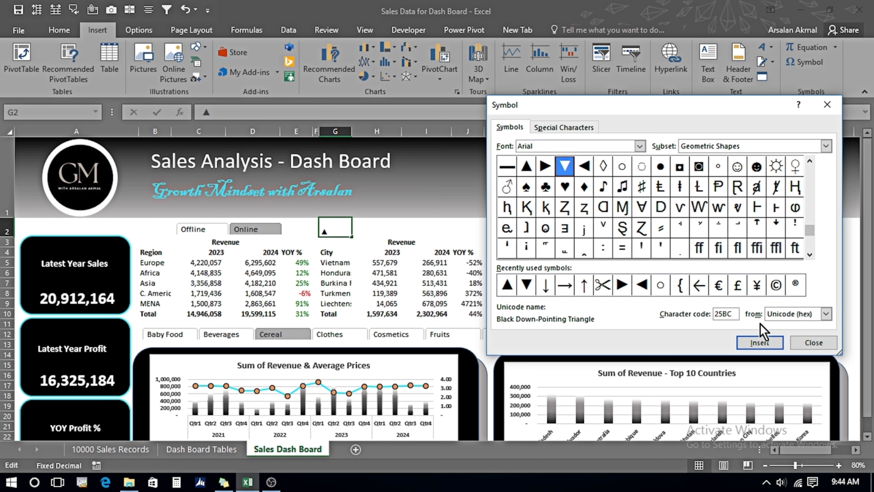
click(759, 342)
click(805, 343)
key(Return)
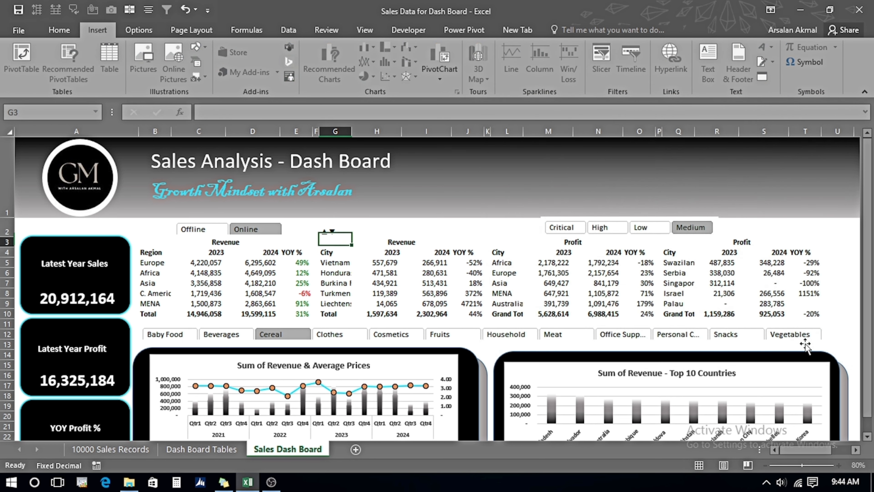
Copy the two triangle symbols from cell G2 and clear the cell.
key(Up)
key(F2)
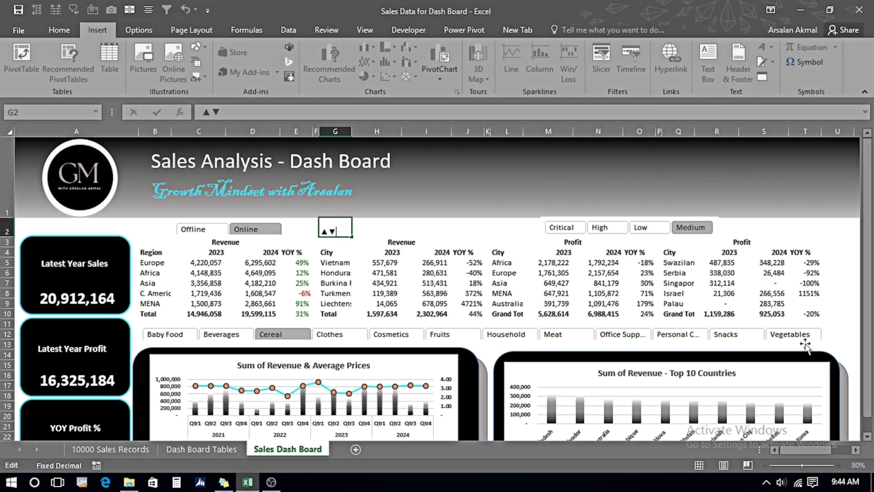
key(shift+Left)
key(shift+Left)
key(Escape)
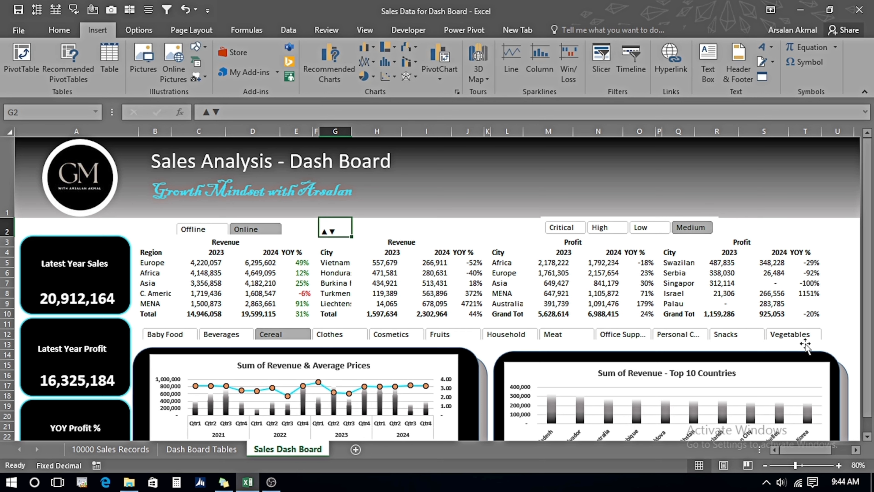
key(Delete)
Edit E5's custom format to [Color10] ▲0% ;[Red] ▼ -0%, adding up and down arrows.
key(Left)
key(Left)
key(Down)
key(Down)
key(Down)
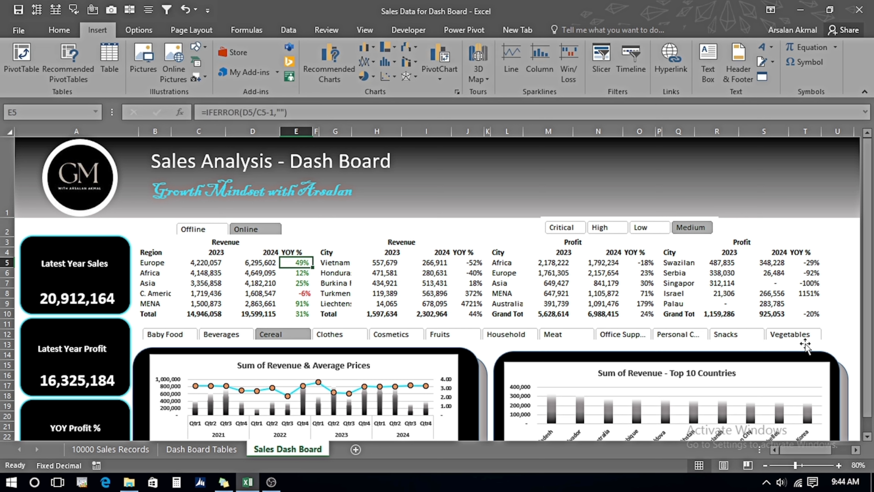
right_click(286, 263)
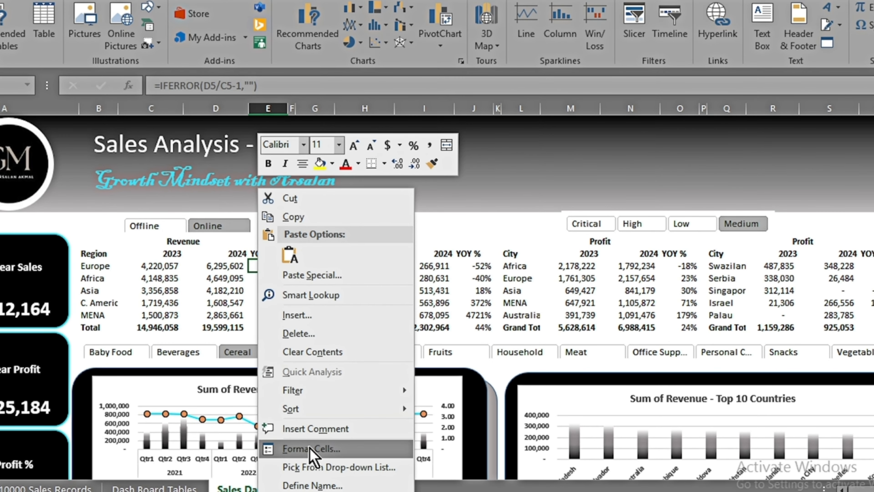
click(310, 448)
key(Left)
key(Left)
key(Left)
key(Left)
key(Left)
key(Left)
key(Left)
key(Left)
key(Left)
key(Left)
key(Left)
key(Left)
key(Left)
key(Left)
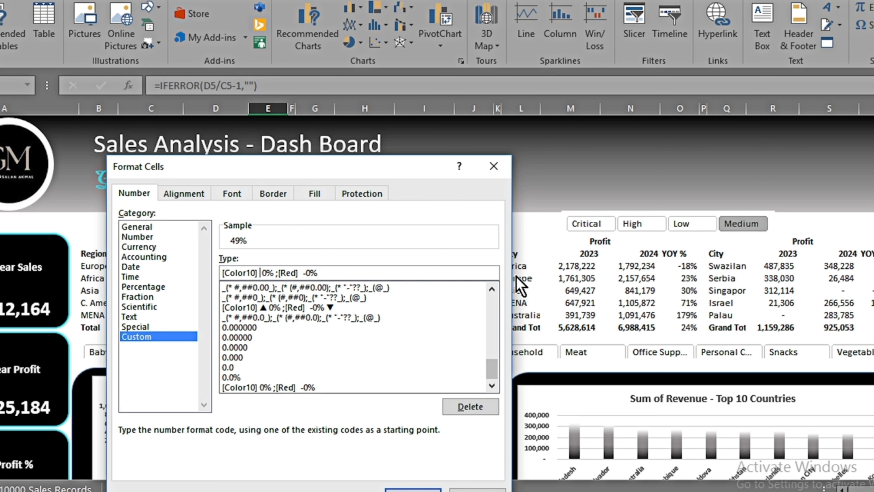
text(▲▼)
key(BackSpace)
key(Right)
key(Right)
key(Right)
key(Right)
key(Right)
key(Right)
key(Right)
key(Right)
key(Right)
key(Right)
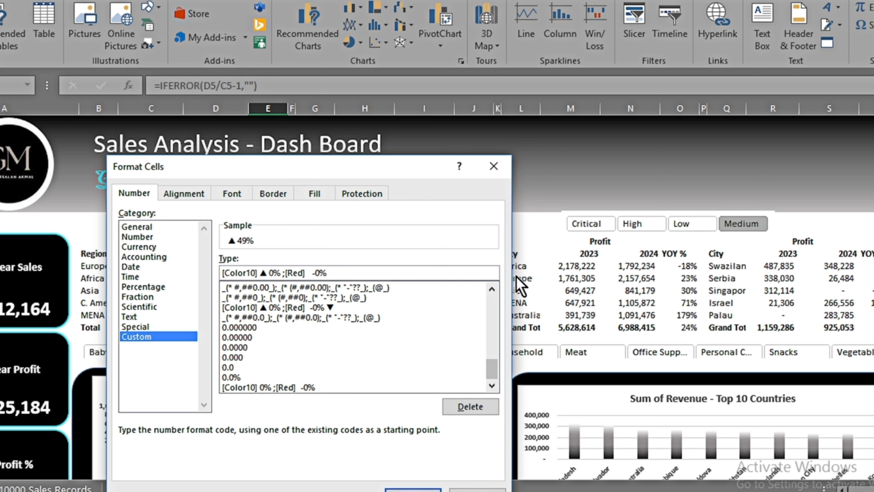
text(▼)
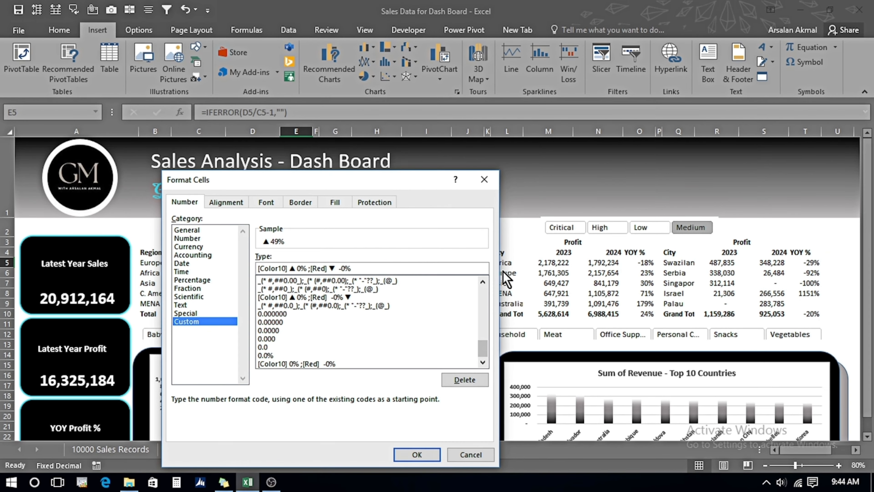
click(418, 455)
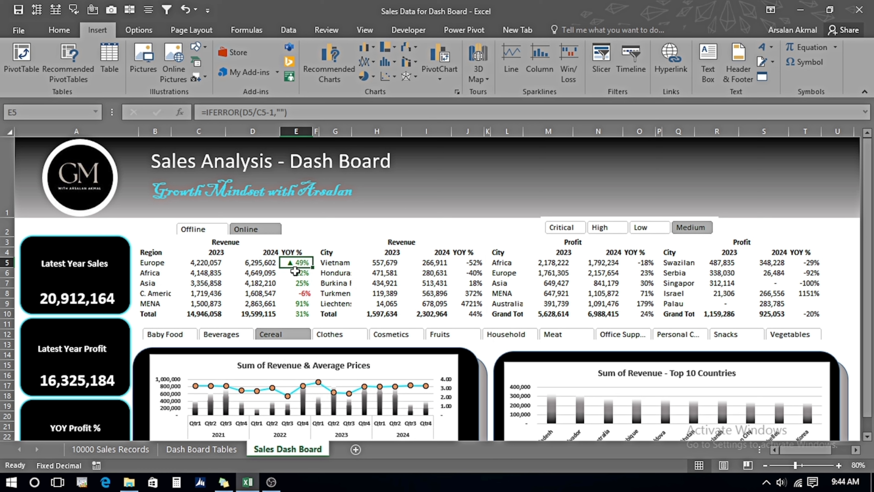
Copy E5's arrow format down the Region revenue YOY % column with Format Painter.
click(60, 31)
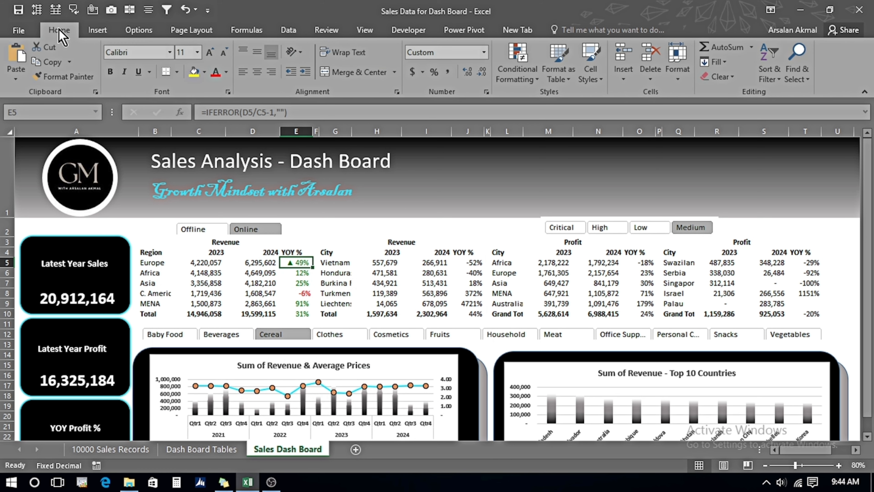
click(48, 77)
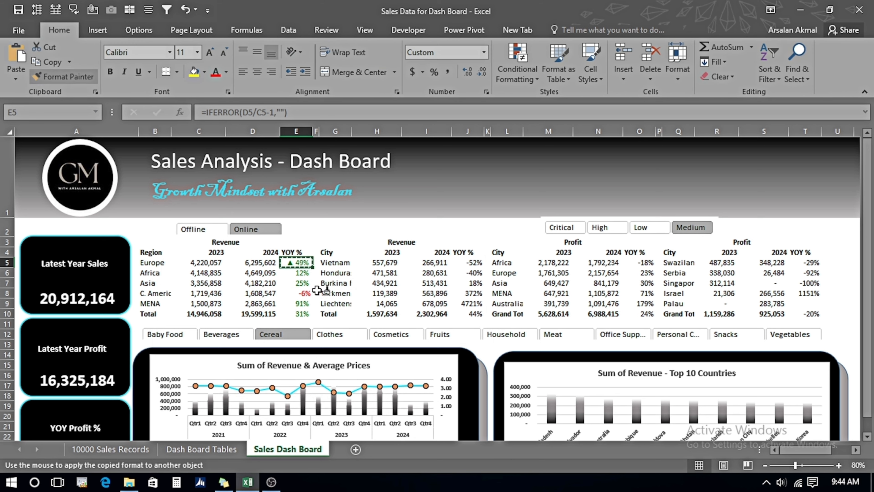
drag(296, 274, 296, 311)
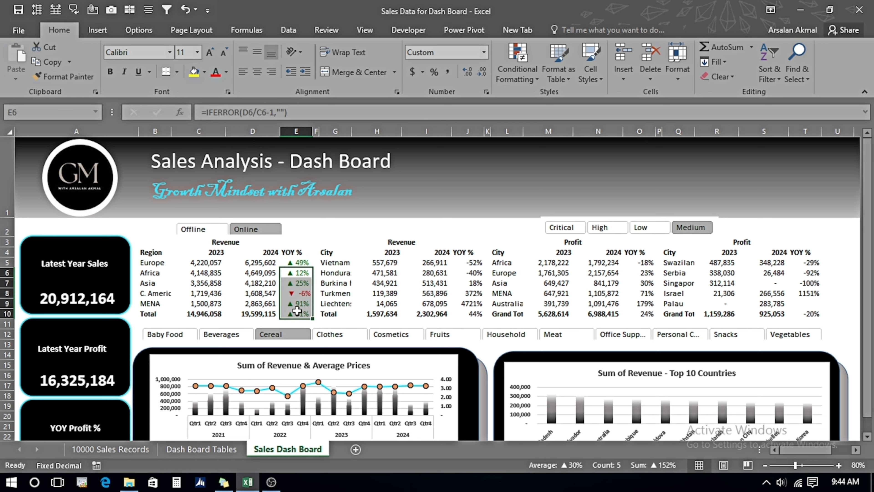
Apply the arrow format from the Region revenue YOY % column to the City revenue and City profit YOY % columns.
click(288, 262)
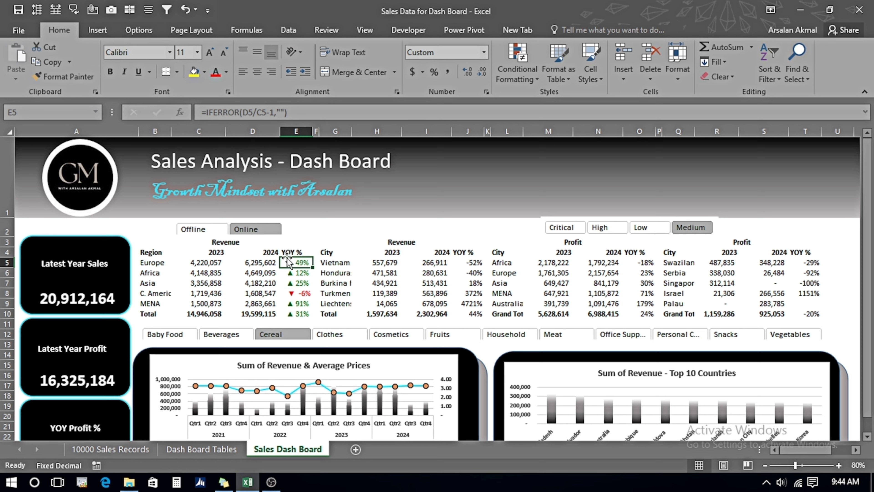
drag(288, 262, 296, 313)
click(57, 80)
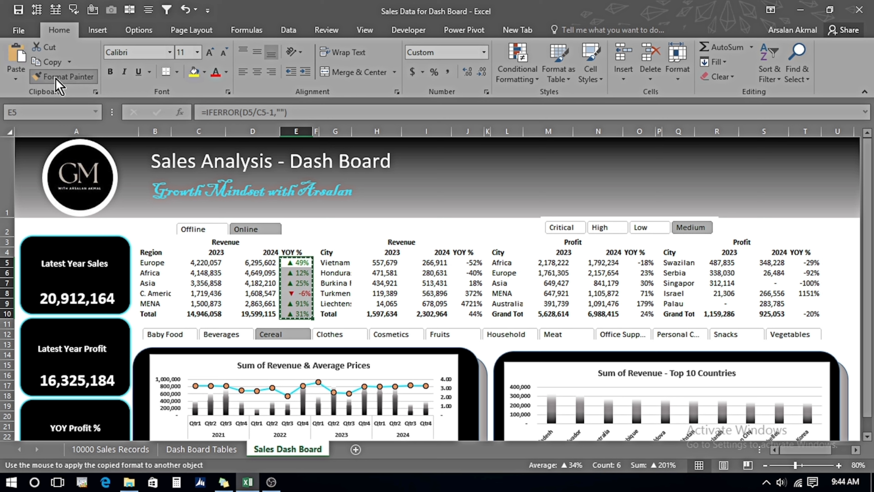
drag(463, 263, 466, 313)
click(66, 76)
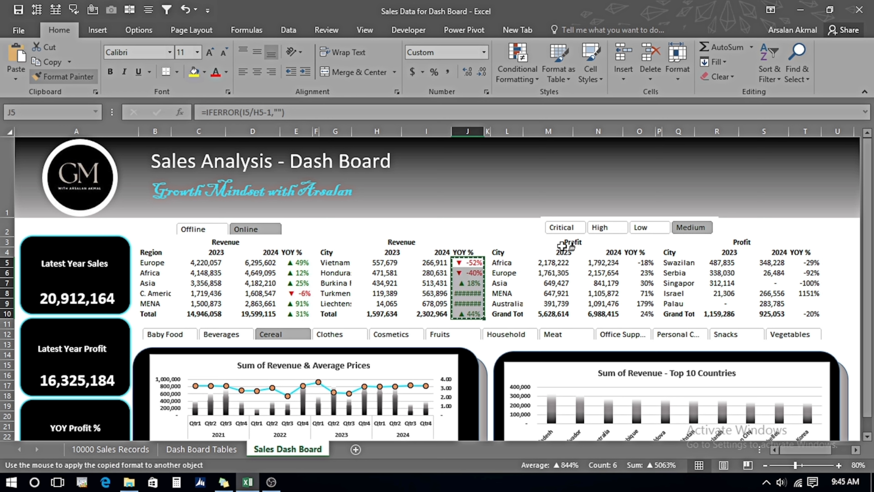
drag(798, 263, 802, 314)
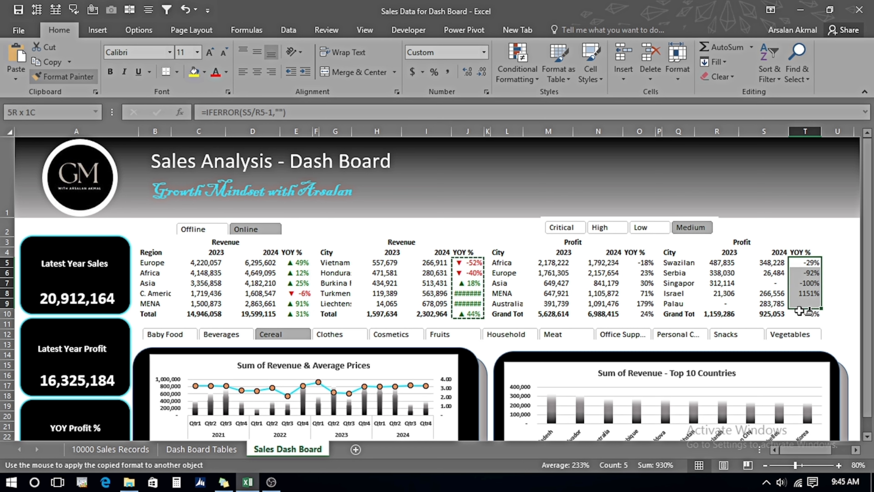
Apply the arrow format to the Region profit YOY % column and collapse the ribbon.
click(75, 80)
drag(638, 263, 639, 314)
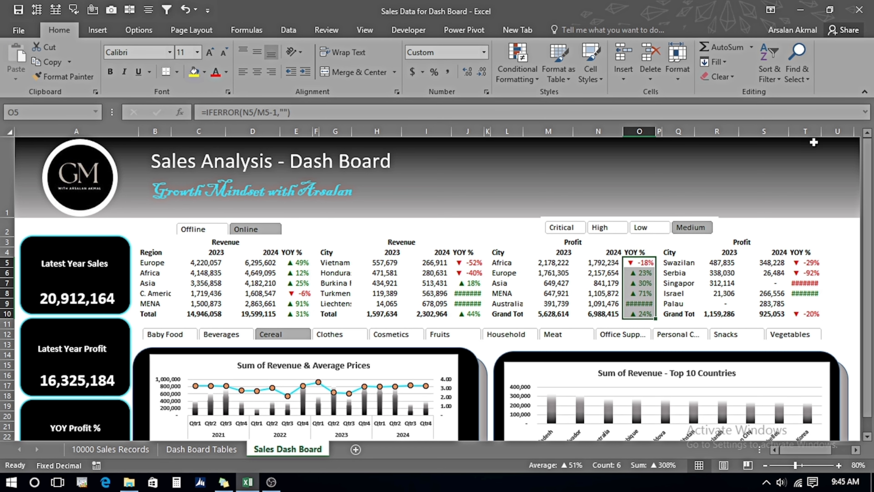
click(865, 92)
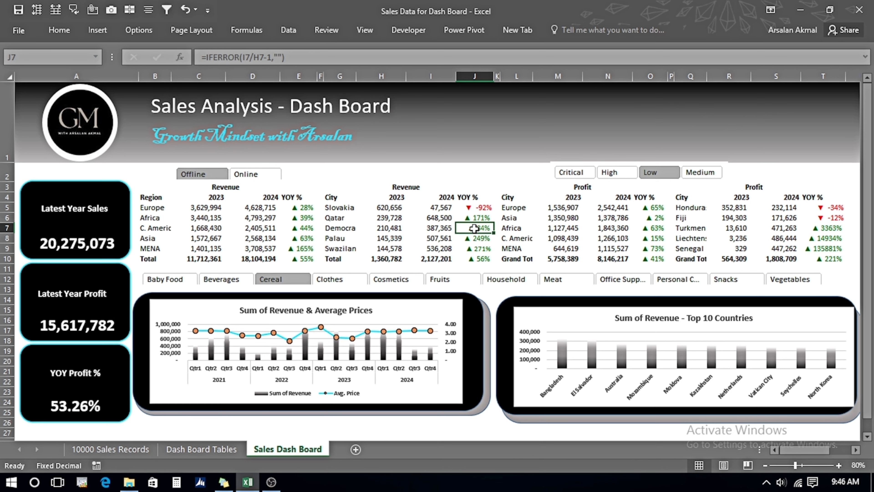
Test the dashboard by switching the Offline/Online and Critical/High/Low slicer selections.
click(246, 174)
click(199, 175)
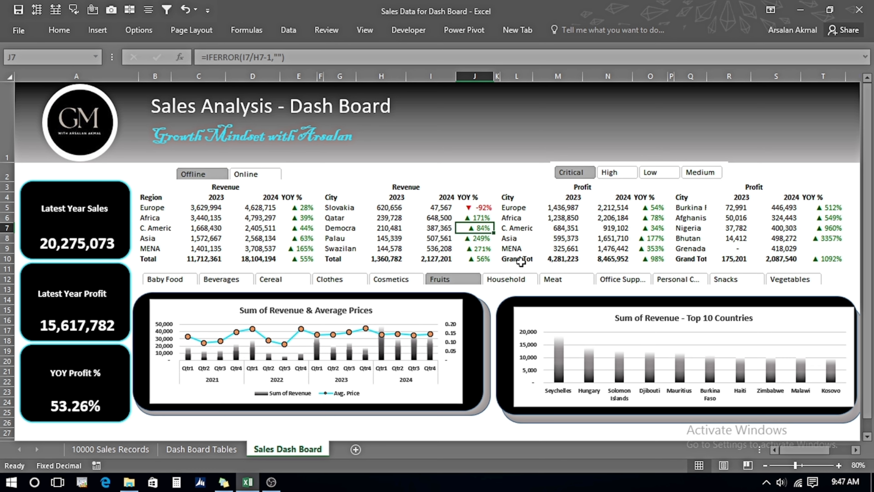
click(246, 174)
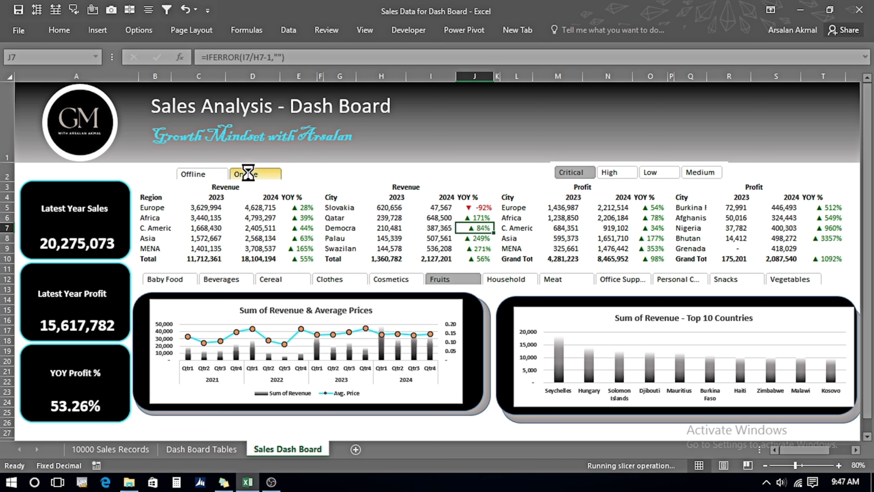
click(613, 174)
click(655, 173)
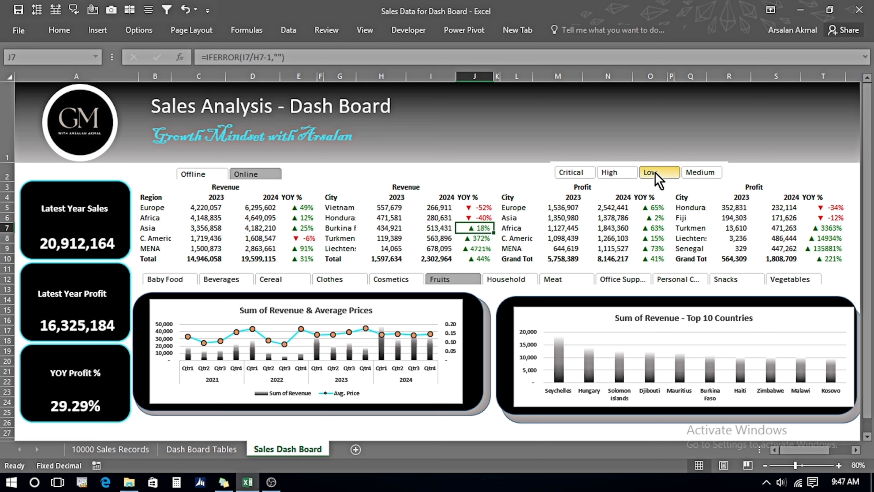
click(195, 176)
click(221, 220)
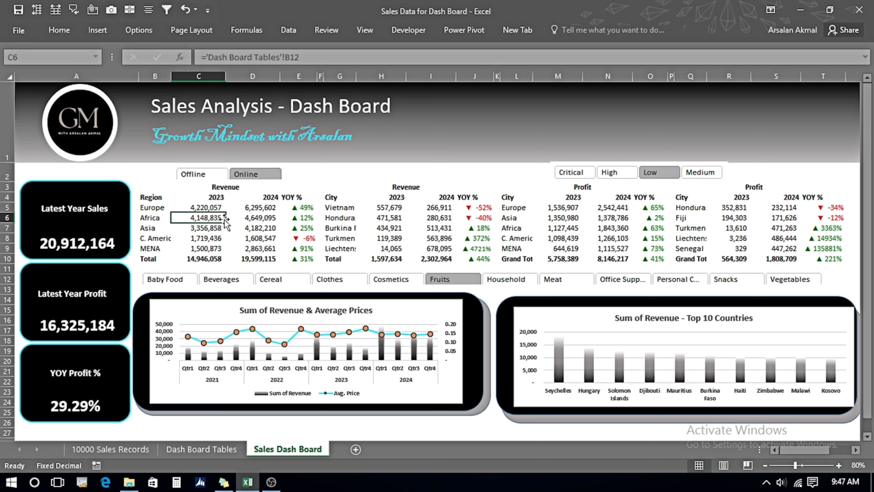
click(203, 173)
click(608, 173)
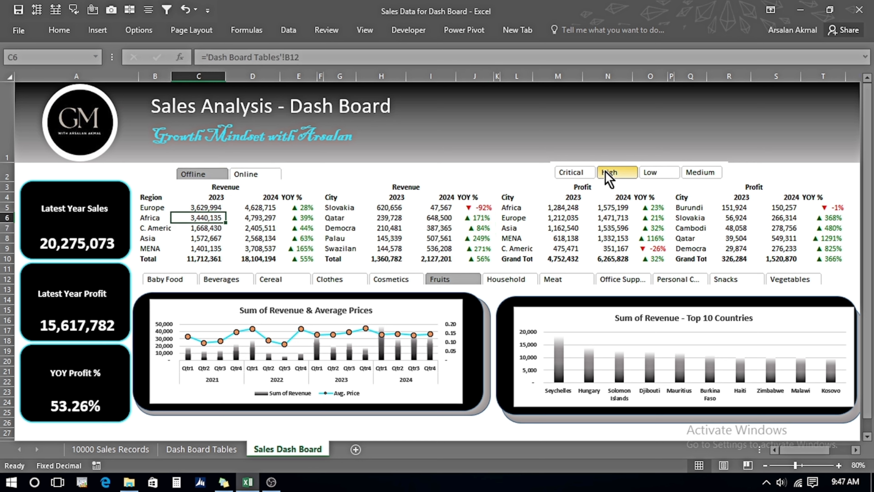